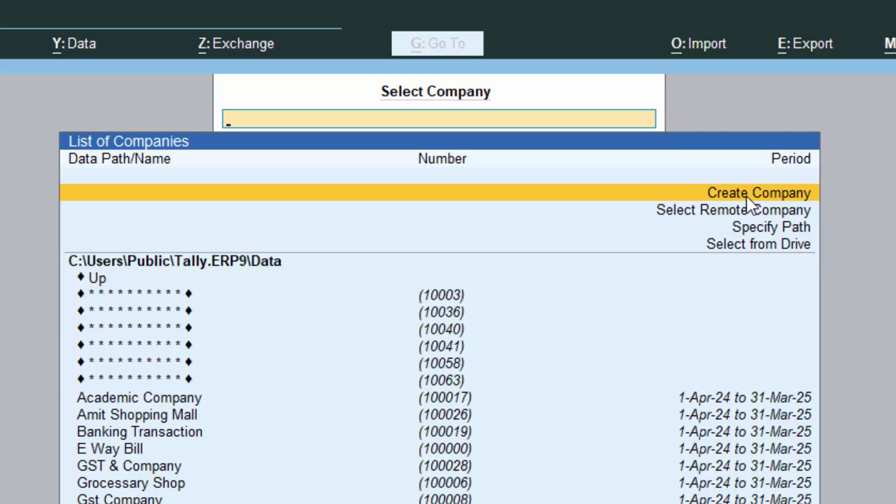
Create a new company named "GST & Company" and keep the same text as its mailing name.
left_click(747, 198)
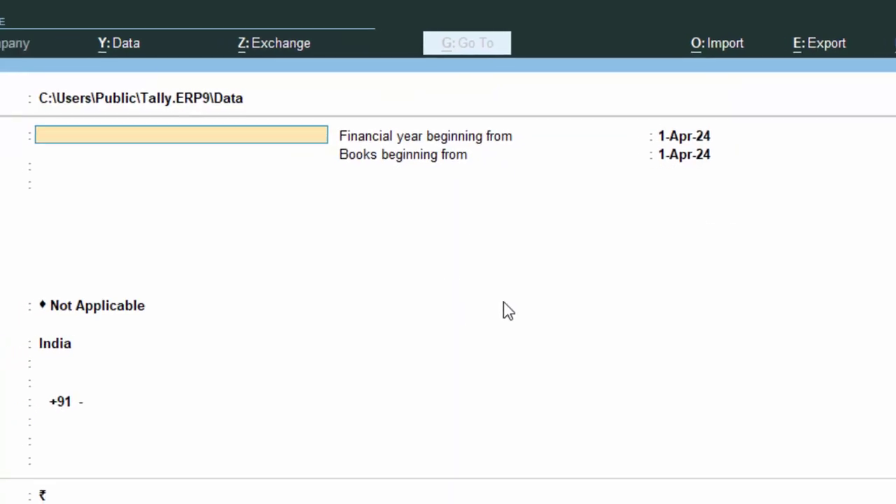
type("GS")
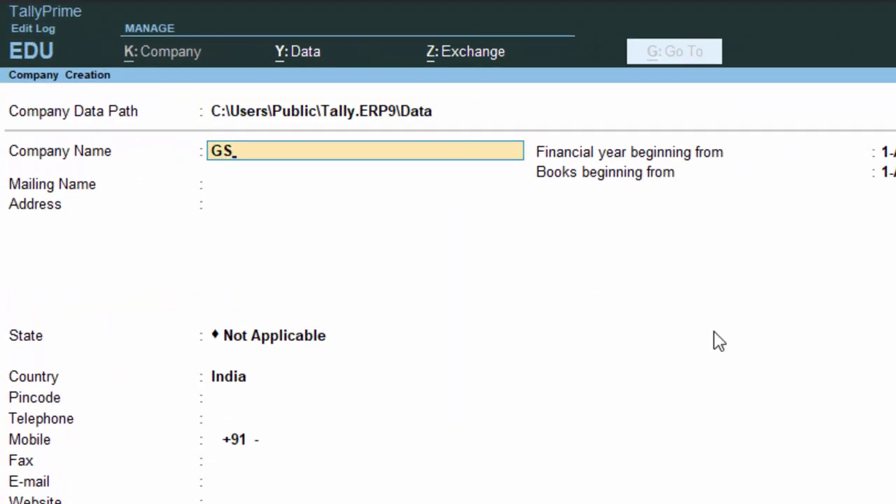
type("T")
type(" &")
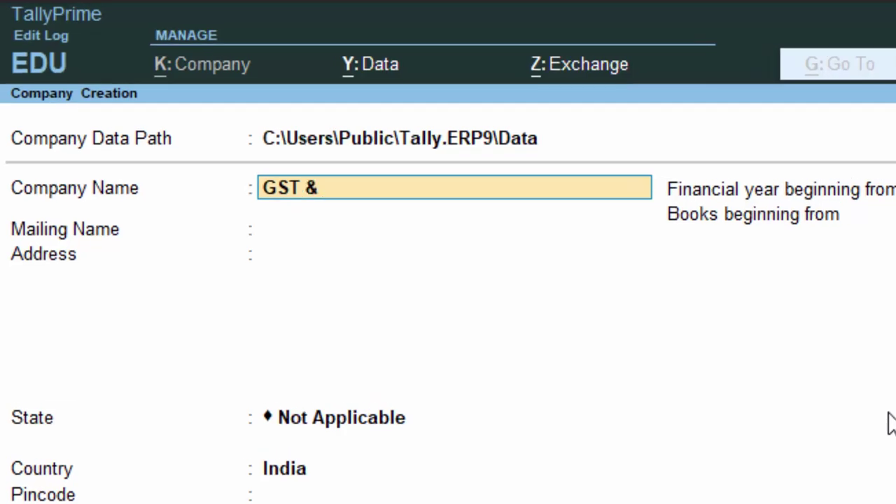
type(" Company")
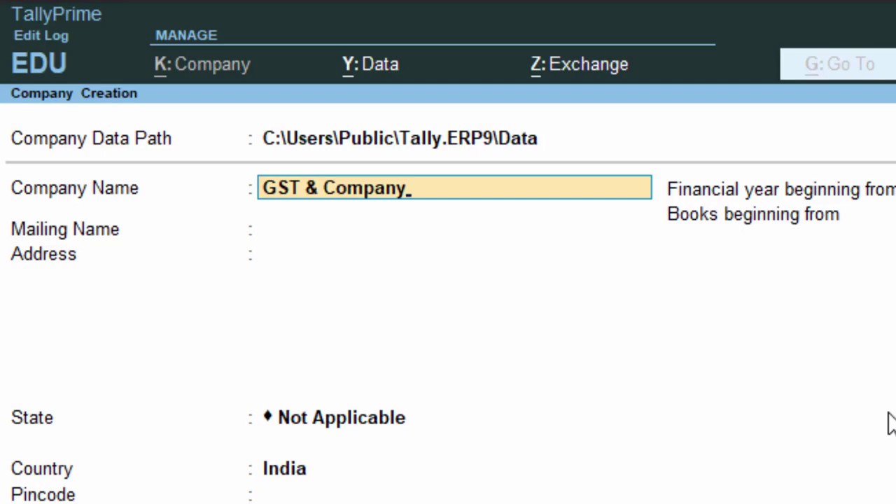
key("Return")
key("Return")
Fill in the company's address and pincode, and set the state to Uttar Pradesh.
type("N")
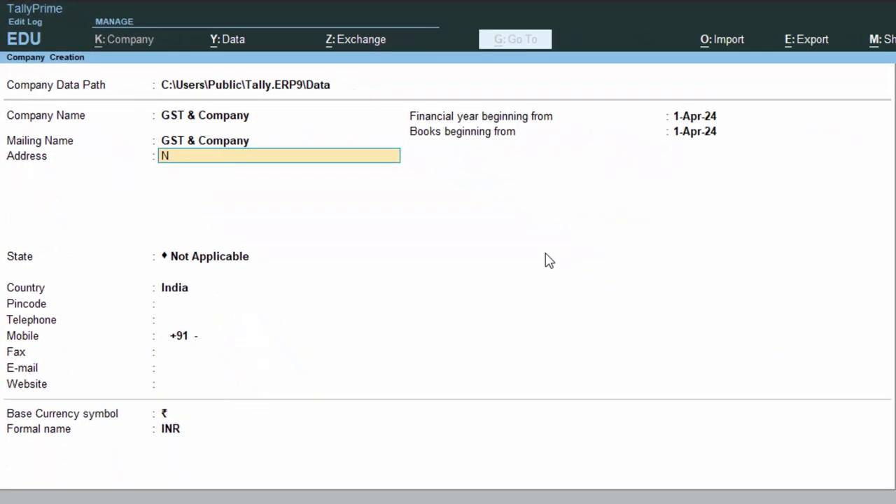
type("ew Colo")
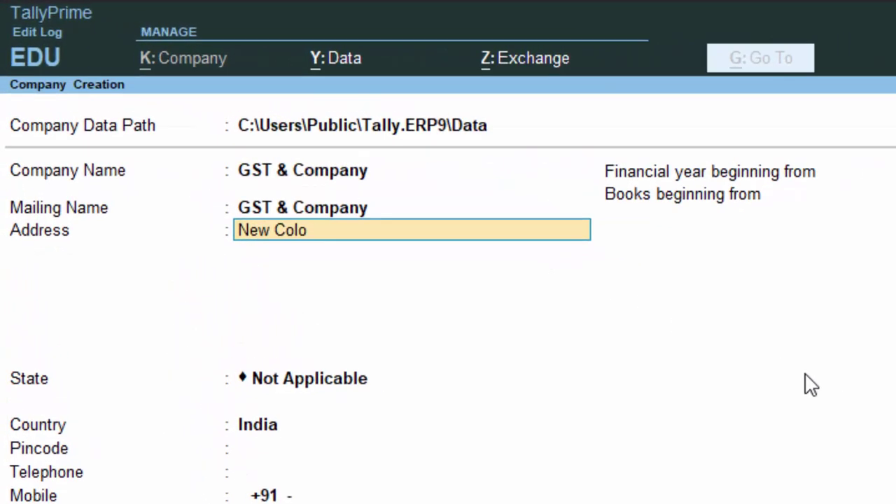
type("ny Deoria")
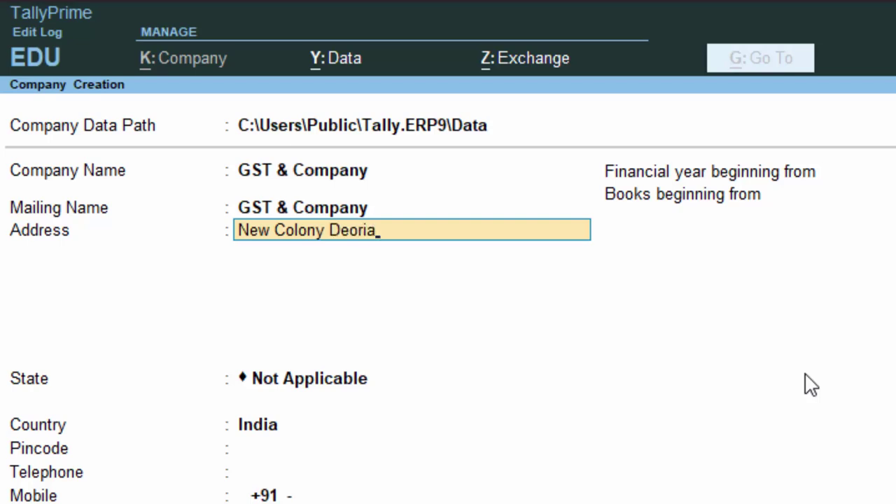
key("Return")
key("Return")
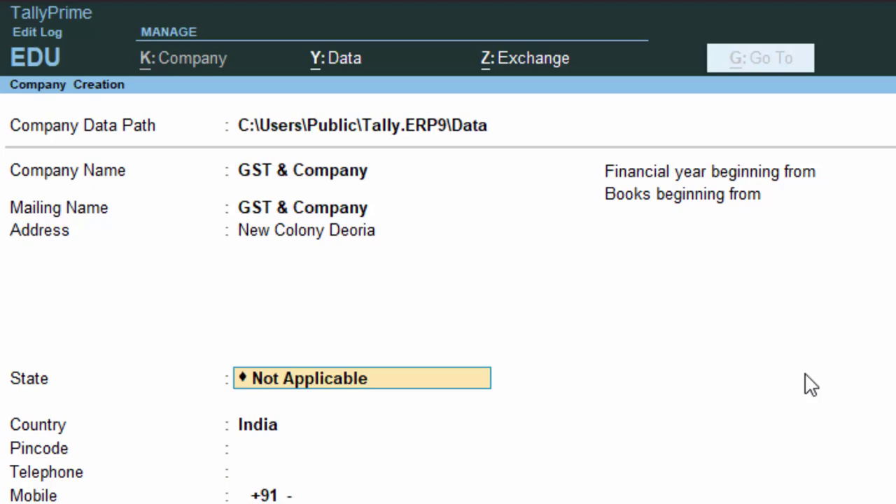
type("U")
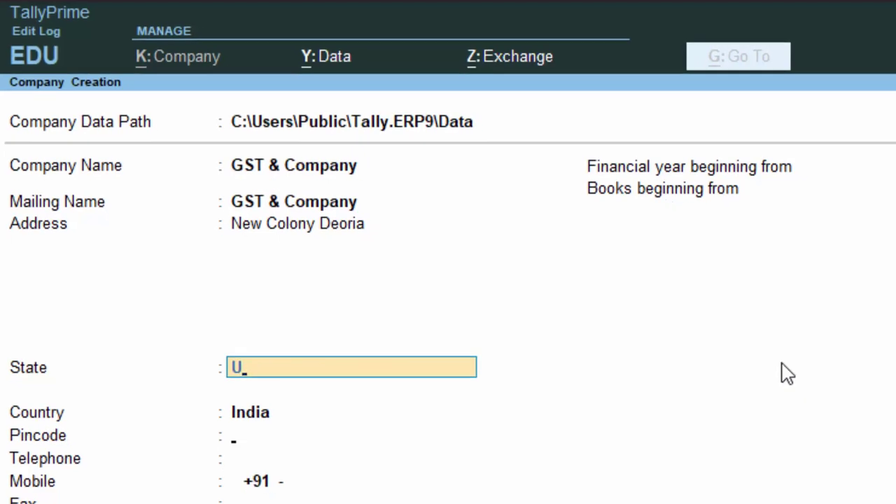
key("Return")
type("27")
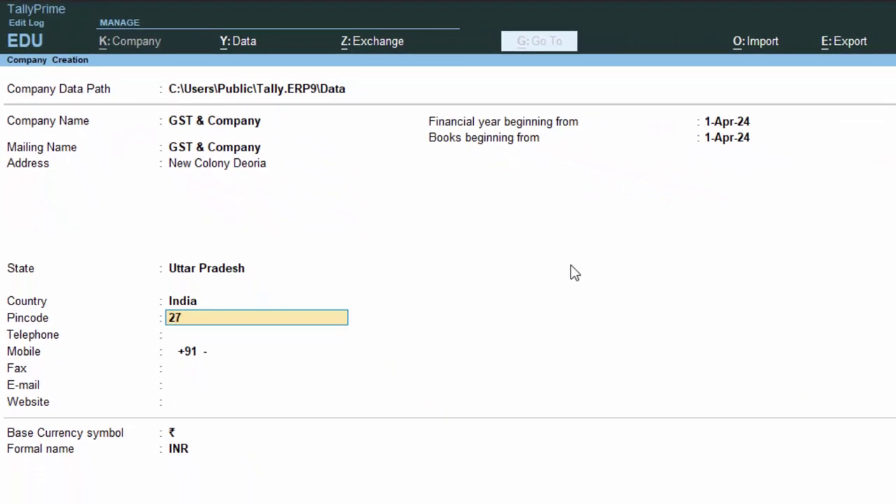
type("4001")
Leave the contact fields blank, keep the financial year and books beginning from 1-Apr-24, and accept the company creation.
key("Return")
key("Return")
key("Return")
key("Return")
key("Return")
key("Return")
key("Return")
key("Return")
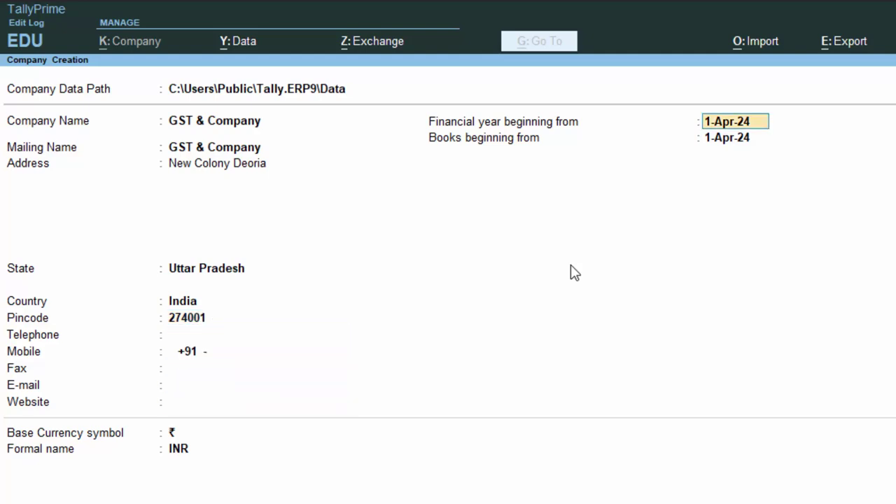
key("Return")
key("Return")
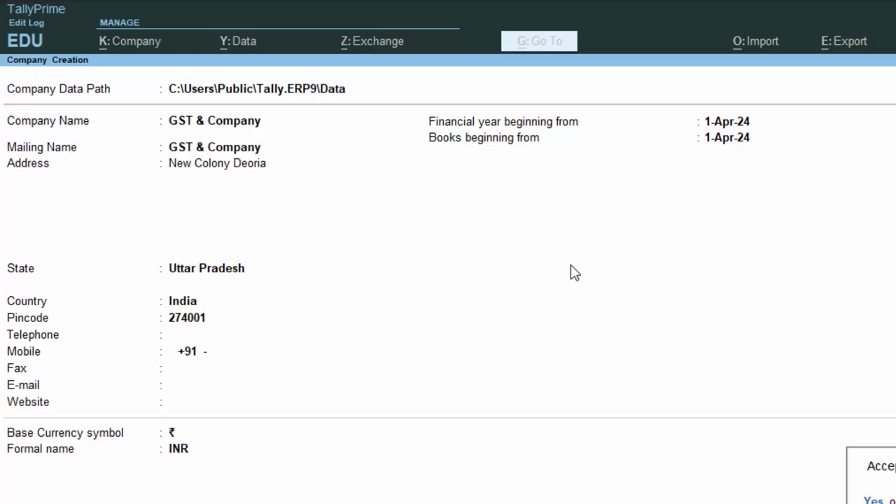
key("Return")
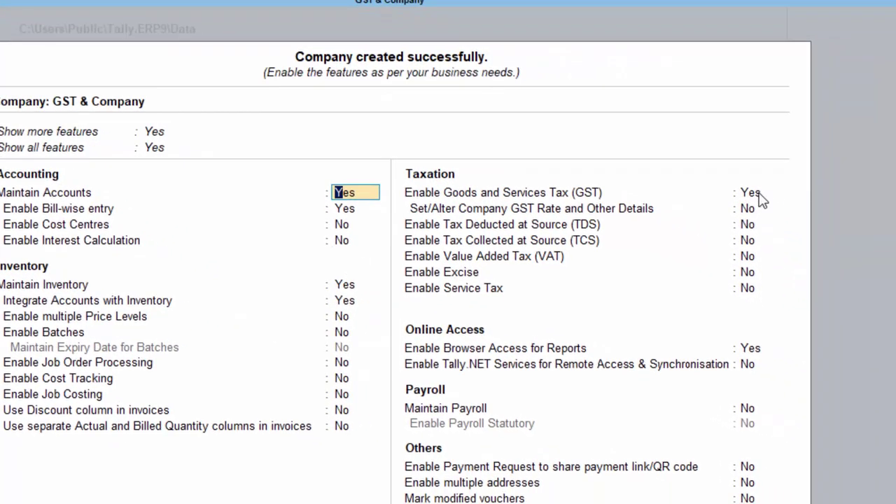
Enable Goods and Services Tax (GST) with state Uttar Pradesh, registration type Regular, and Assessee of Other Territory set to No.
left_click(760, 195)
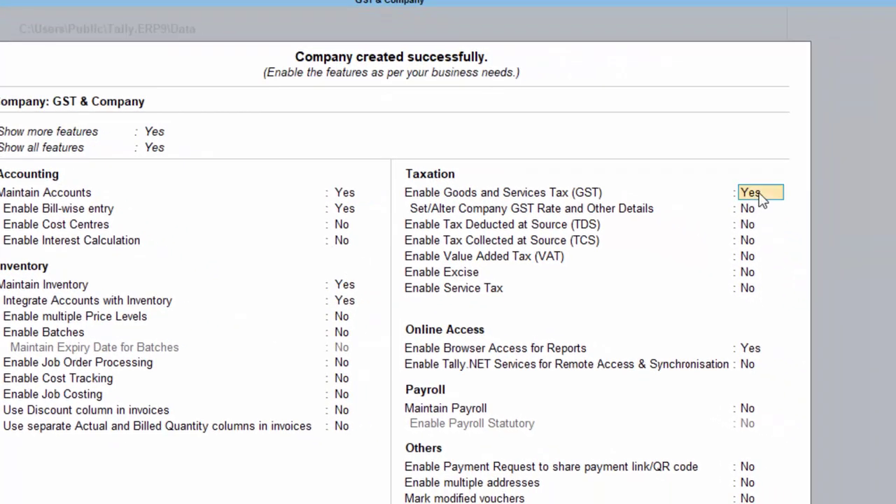
type("y")
key("Return")
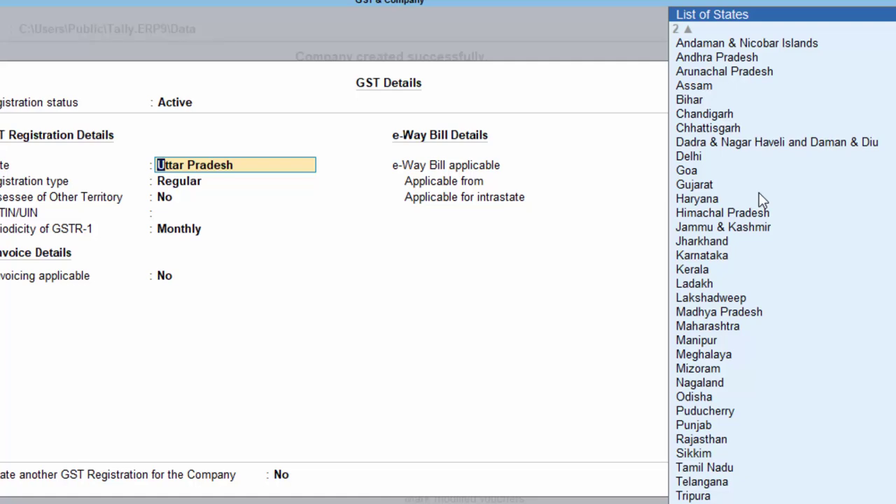
key("Return")
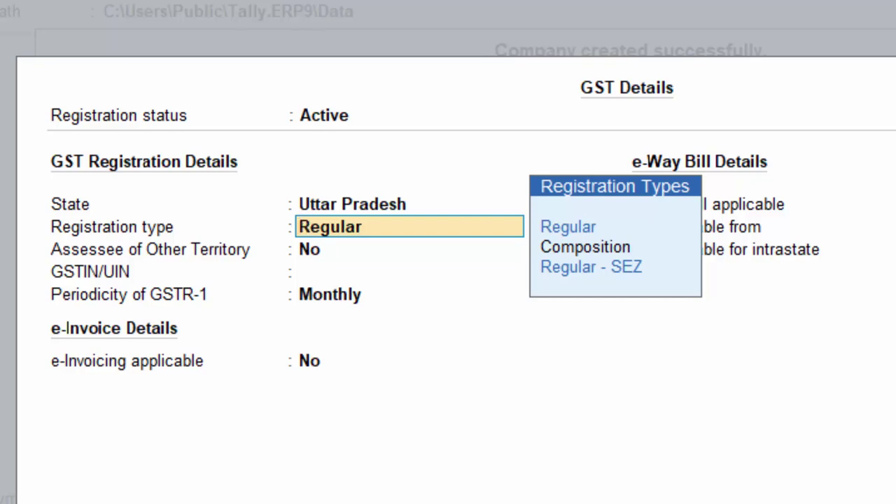
key("Return")
key("Return")
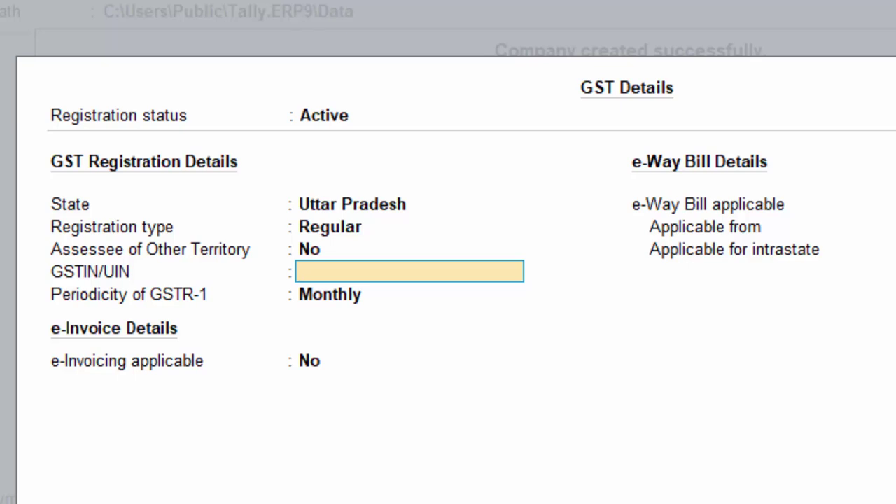
Enter the company's GSTIN/UIN and keep the GSTR-1 periodicity Monthly in the GST details.
type("AAAAA")
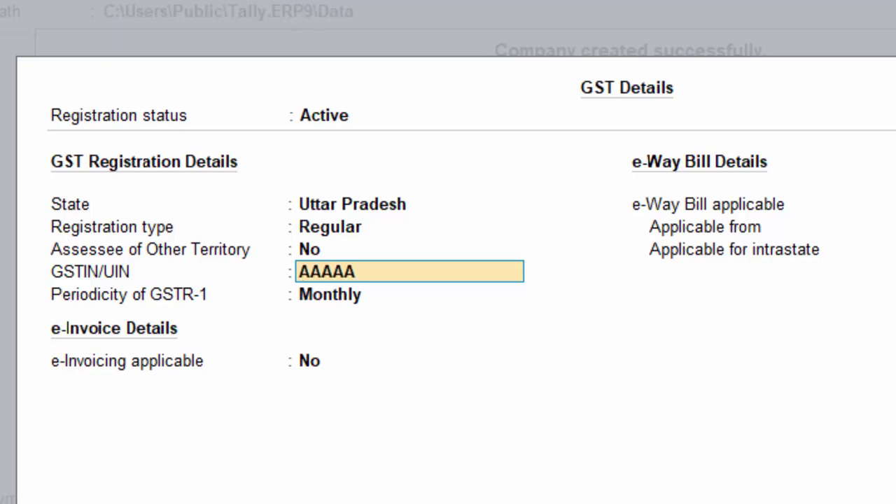
type("AKHHK8799")
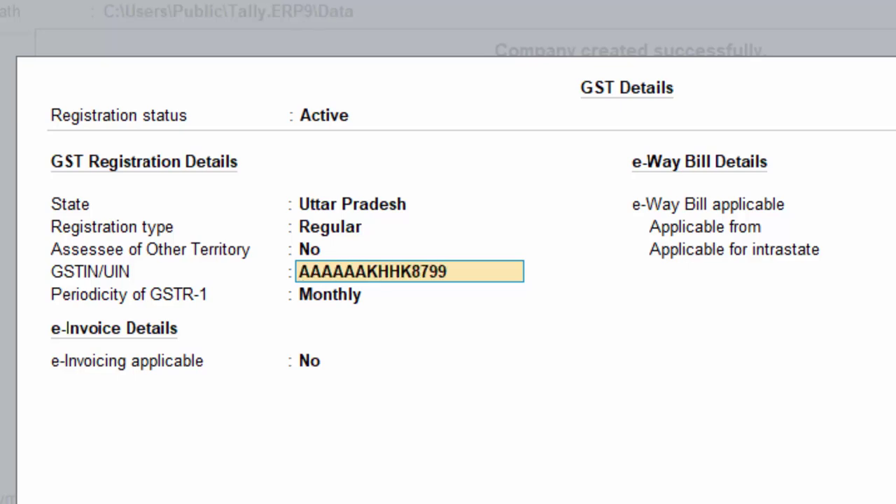
key("Return")
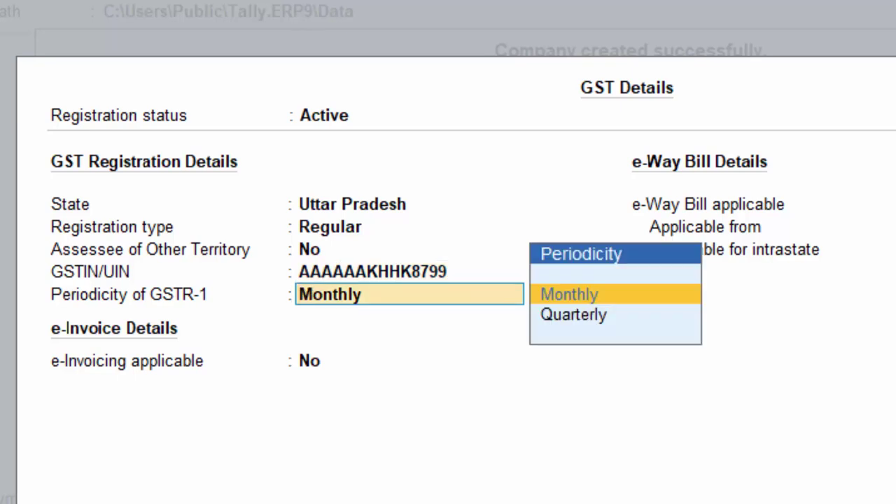
key("Return")
key("Return")
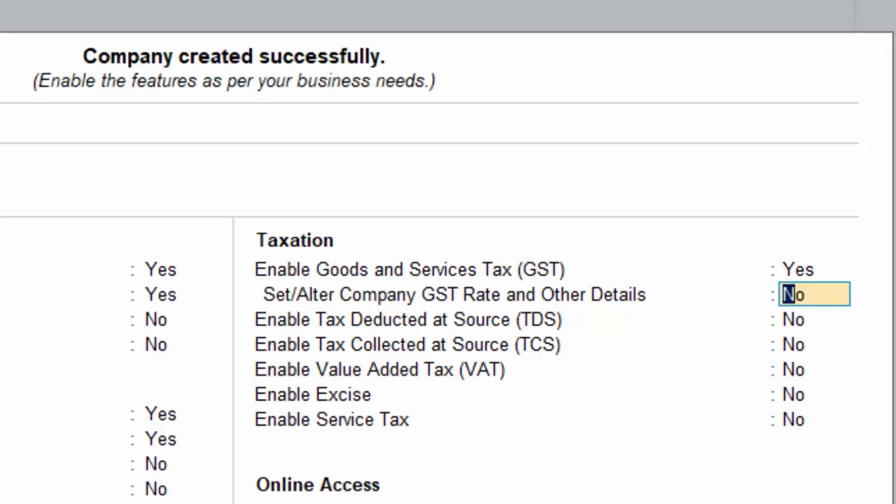
Open the company's GST rate and other details and specify HSN/SAC 56778985 there, leaving the description blank.
type("y")
key("Return")
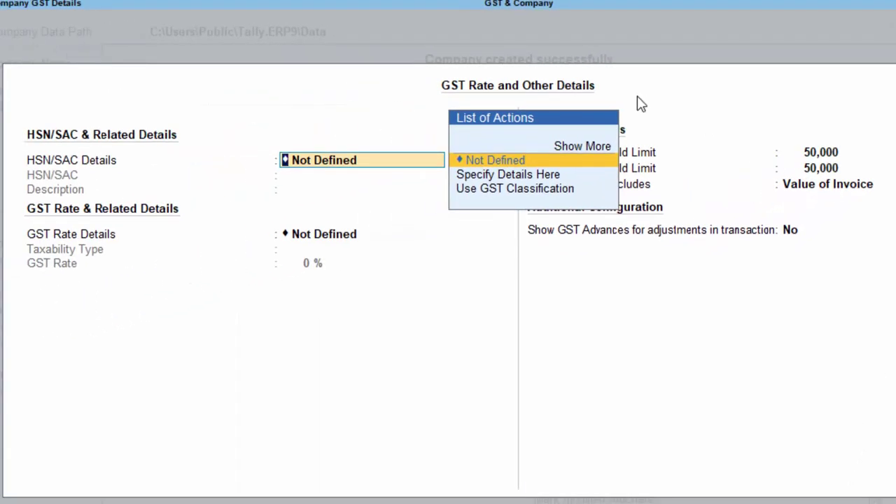
left_click(590, 147)
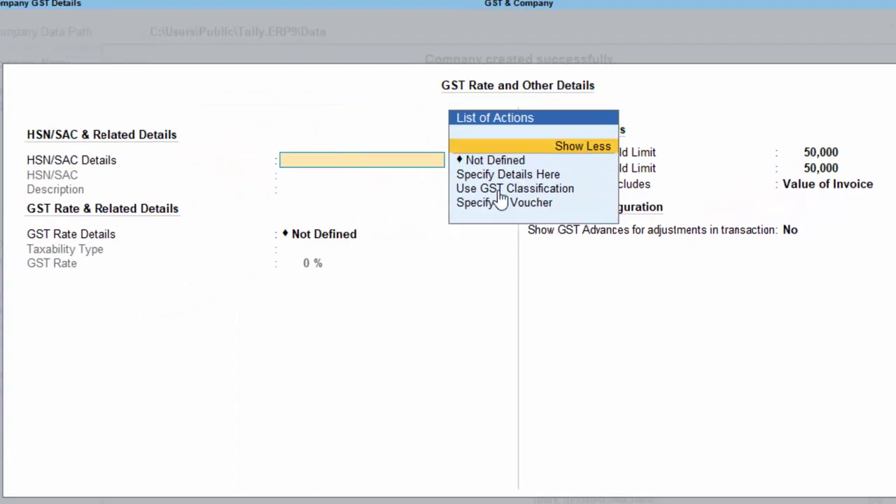
key("Down")
key("Down")
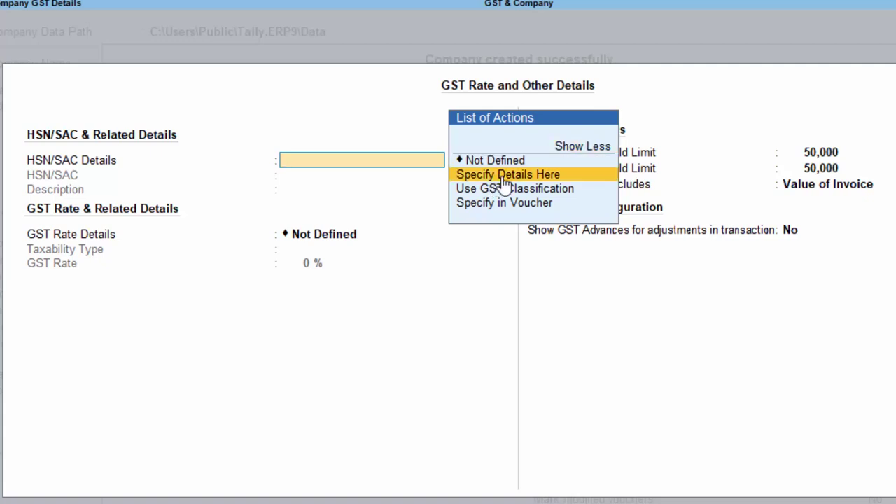
key("Return")
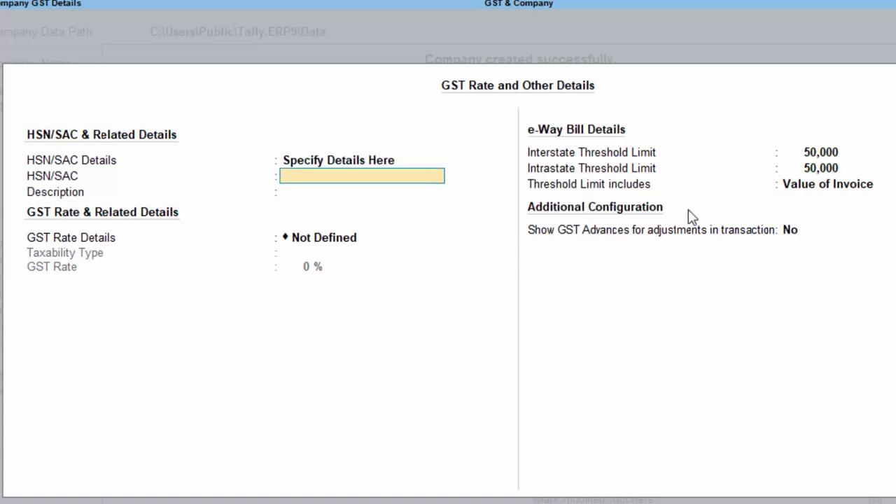
type("56778985")
key("Return")
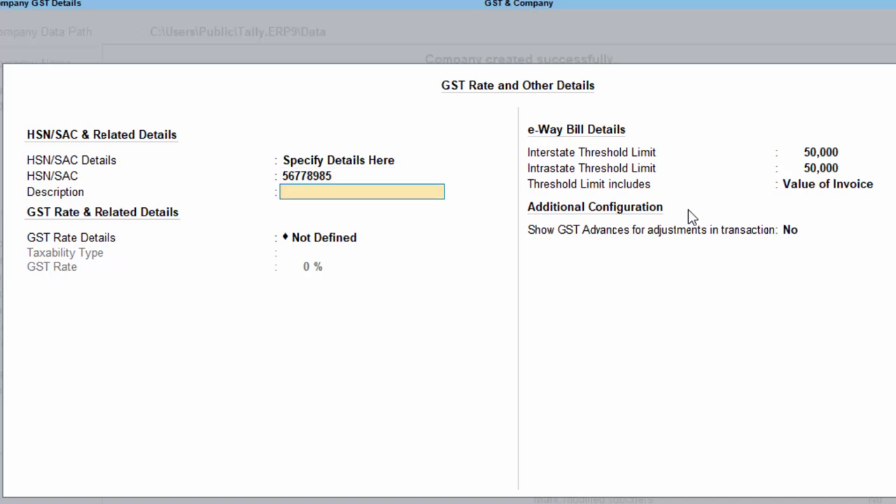
key("Return")
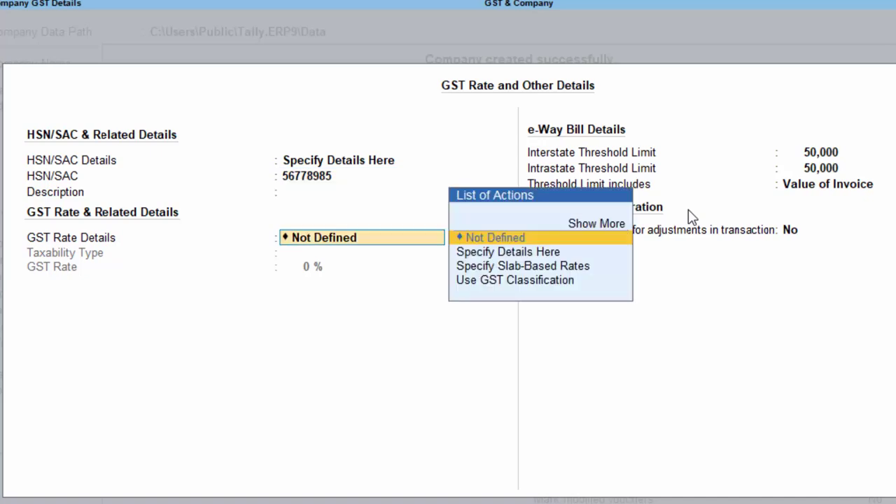
Specify the GST rate details here with taxability type Taxable and a GST rate of 5 %.
key("Down")
key("Return")
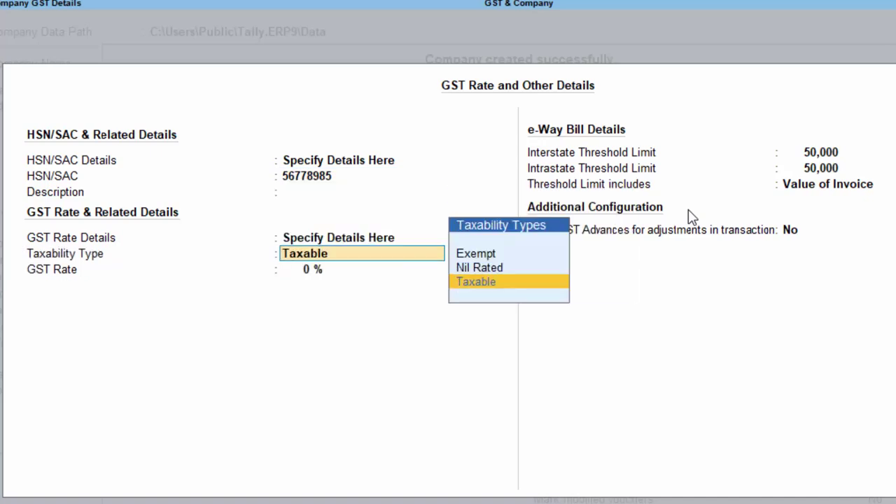
key("Return")
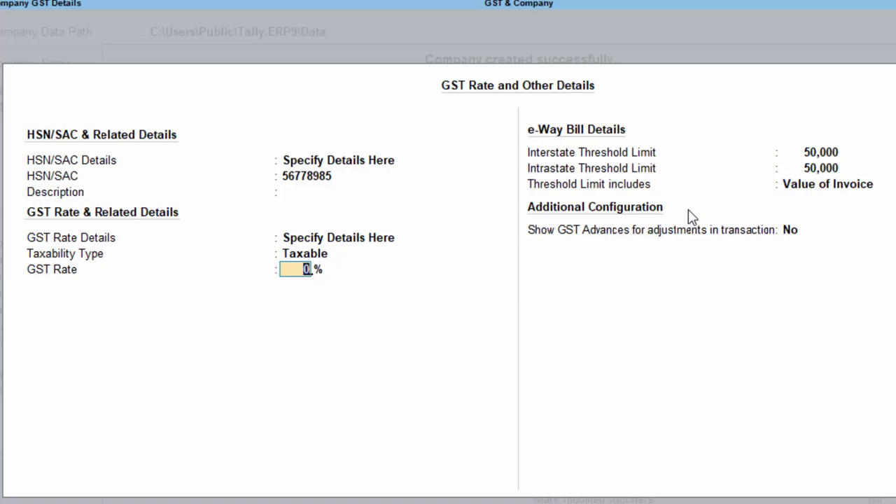
type("5")
key("Return")
Keep both e-Way Bill threshold limits at 50,000, base them on Value of Taxable Goods, and leave GST advances at No.
key("Return")
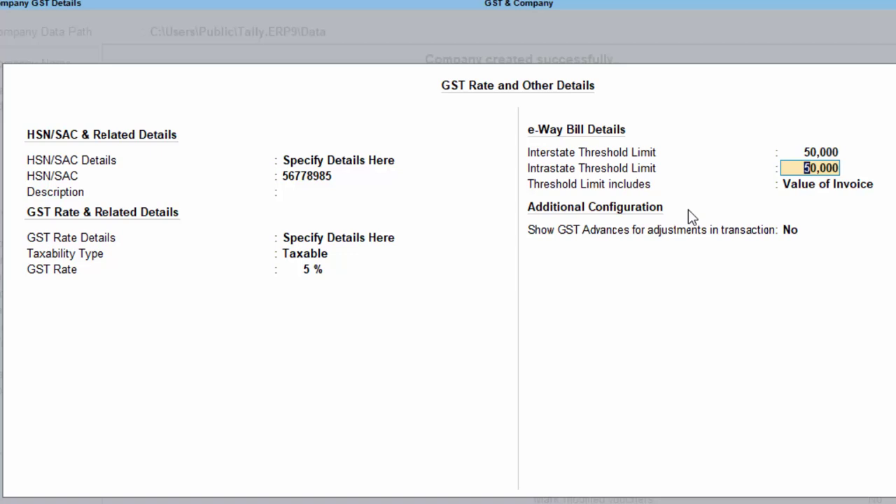
key("Return")
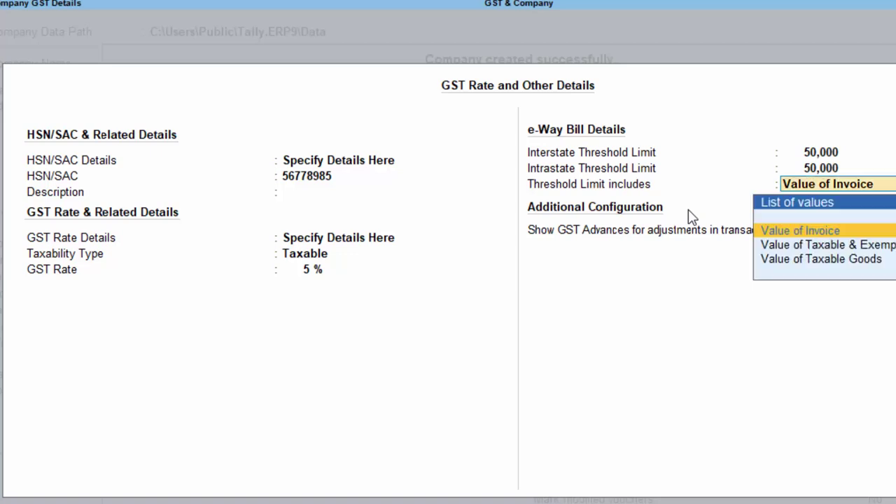
key("Down")
key("Down")
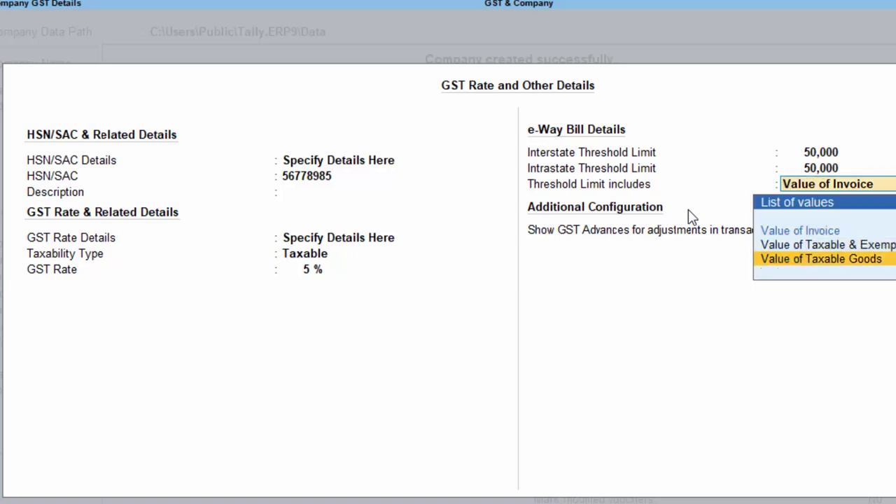
key("Return")
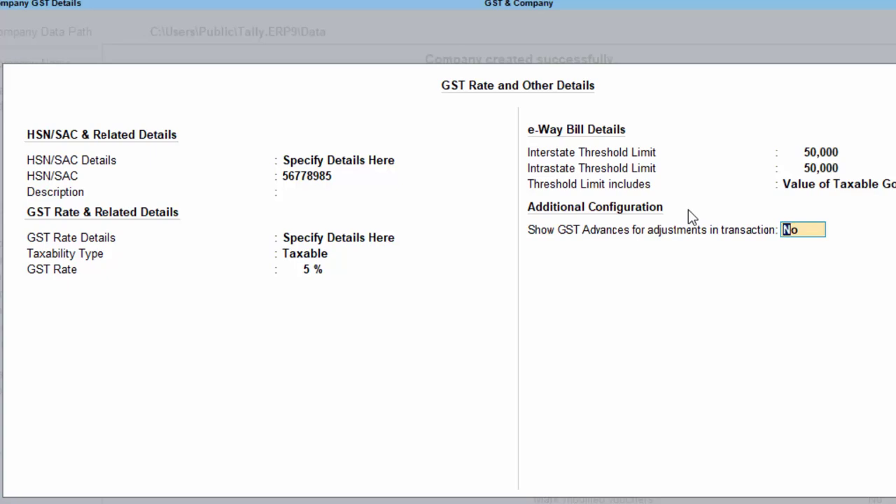
key("Return")
Keep the remaining company features at their defaults and save the feature settings to reach the Gateway of Tally.
key("Return")
key("Return")
key("Return")
key("Return")
key("Return")
key("Return")
key("Return")
key("Return")
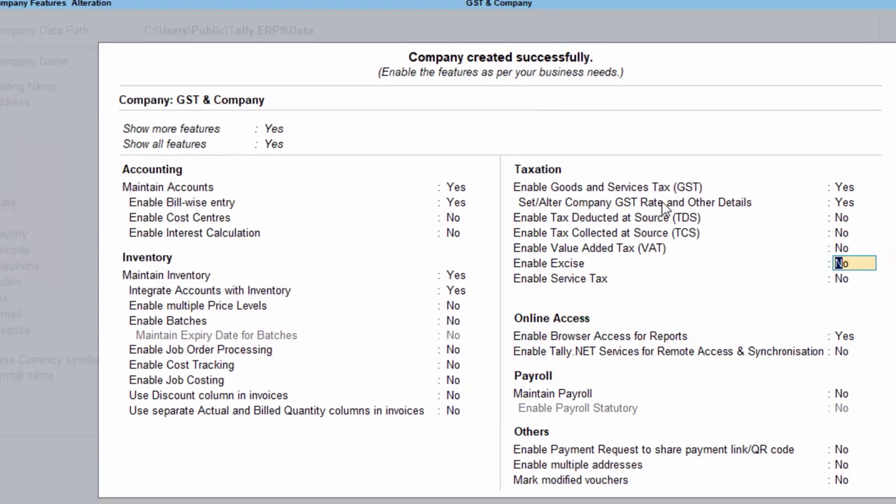
key("Return")
key("Return")
key("Return")
key("Return")
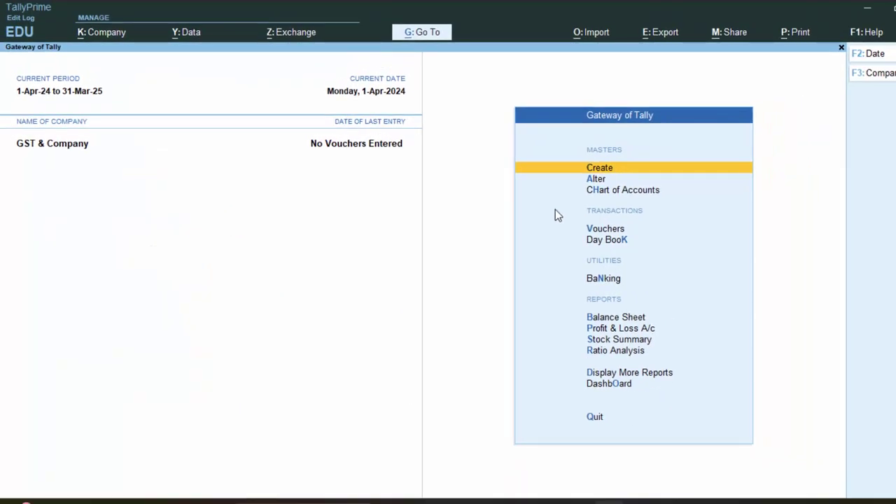
Start a purchase voucher and enter supplier invoice number 5755 with the date 1-Apr-24.
key("v")
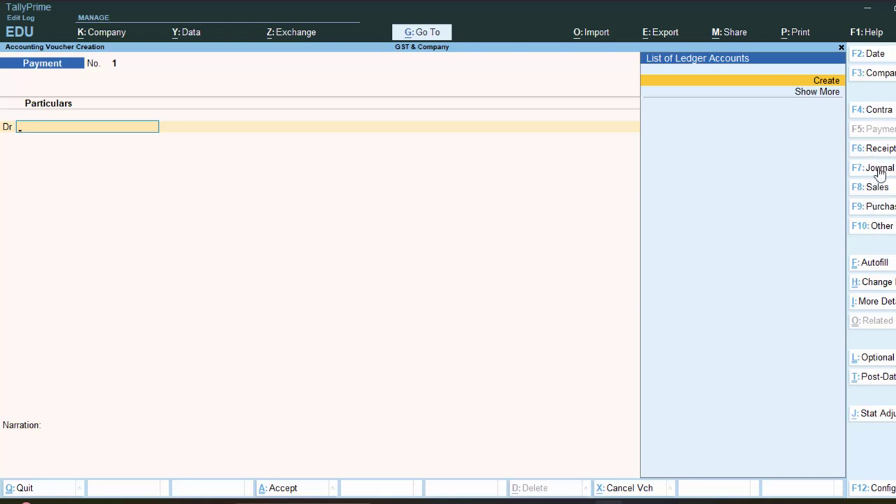
left_click(868, 207)
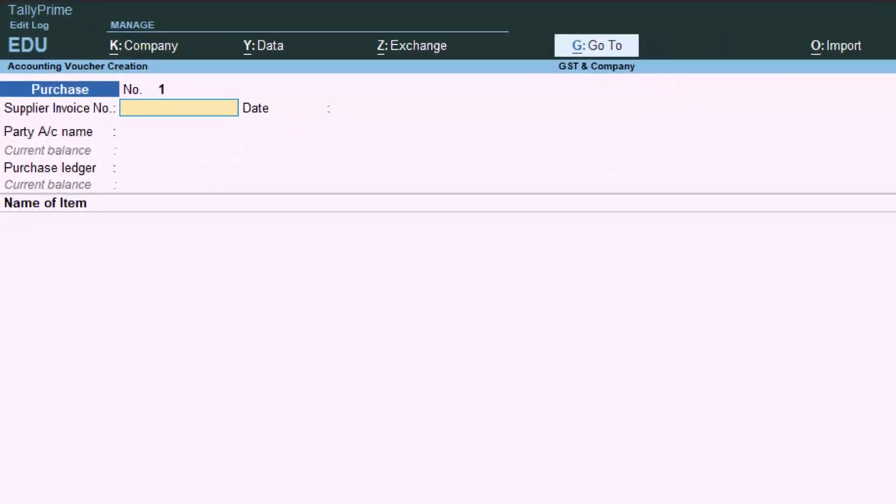
type("575")
type("5")
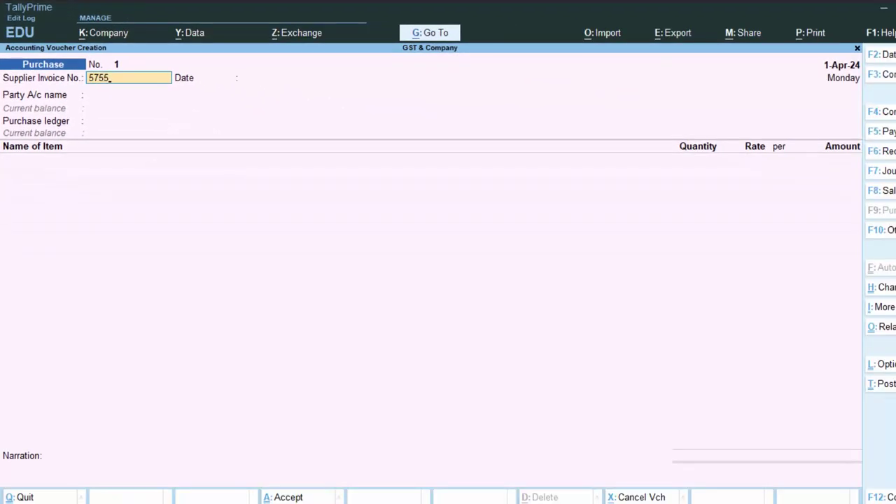
key("Return")
key("Return")
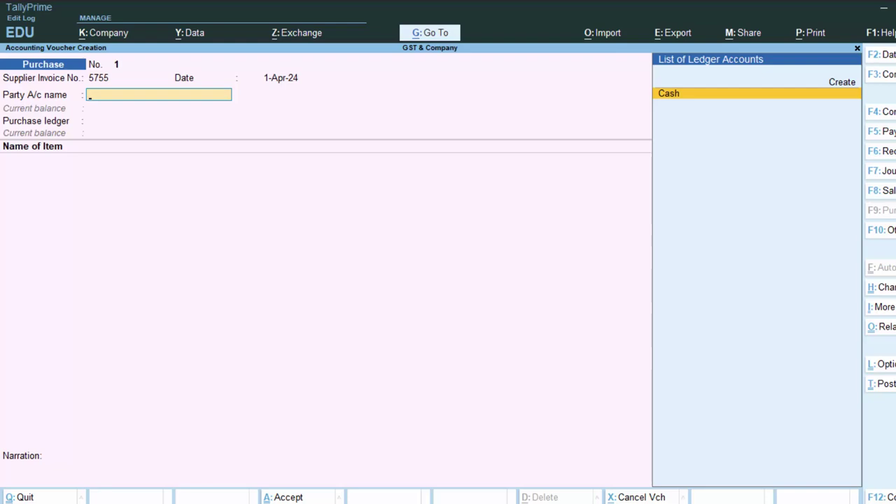
Create a party ledger named Supplier 1 under the Sundry Creditors group, without an alias.
key("alt+c")
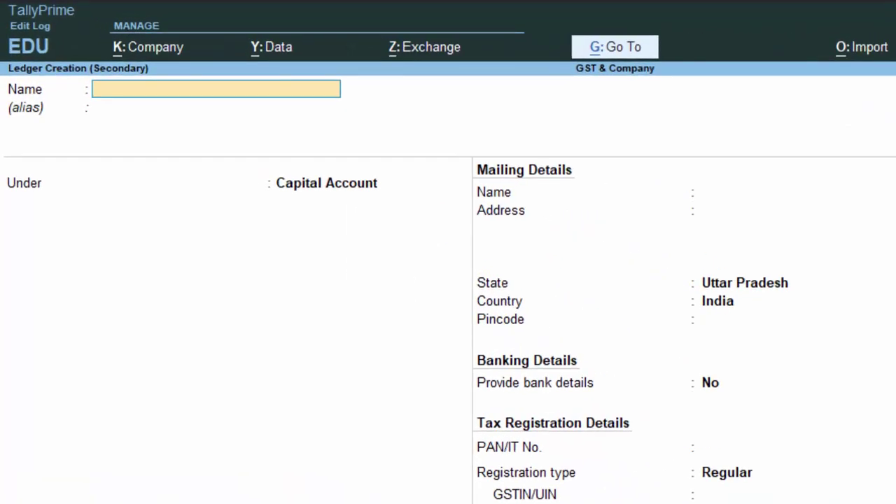
type("Supplier")
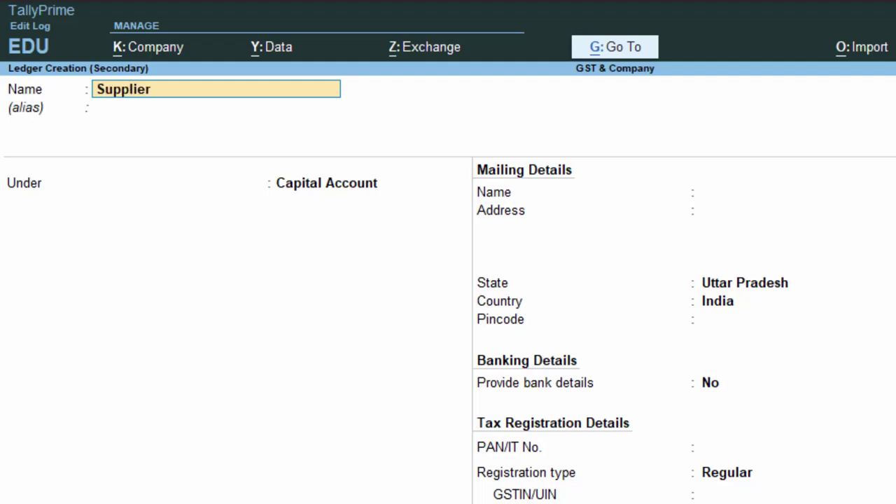
type(" 1")
key("Return")
key("Return")
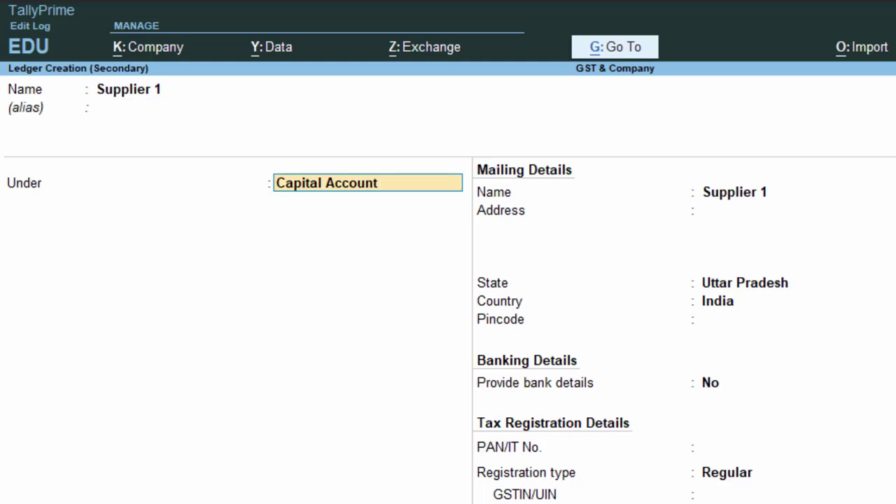
type("S")
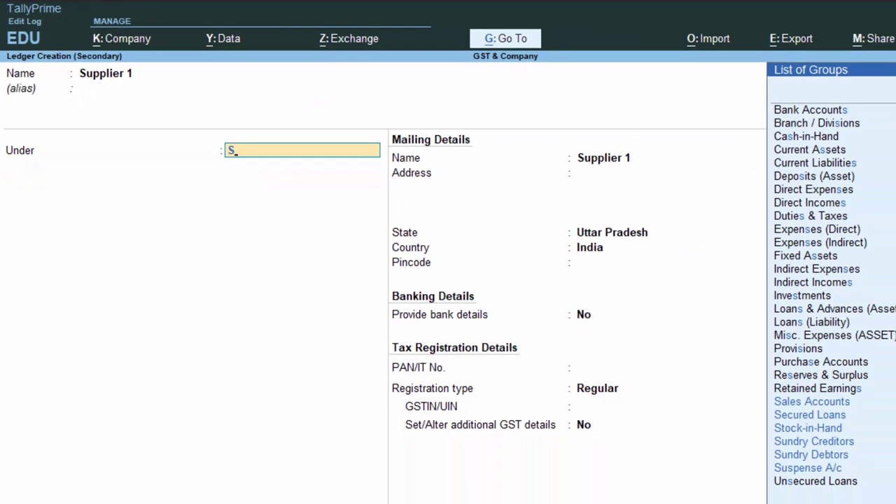
key("Down")
key("Down")
key("Down")
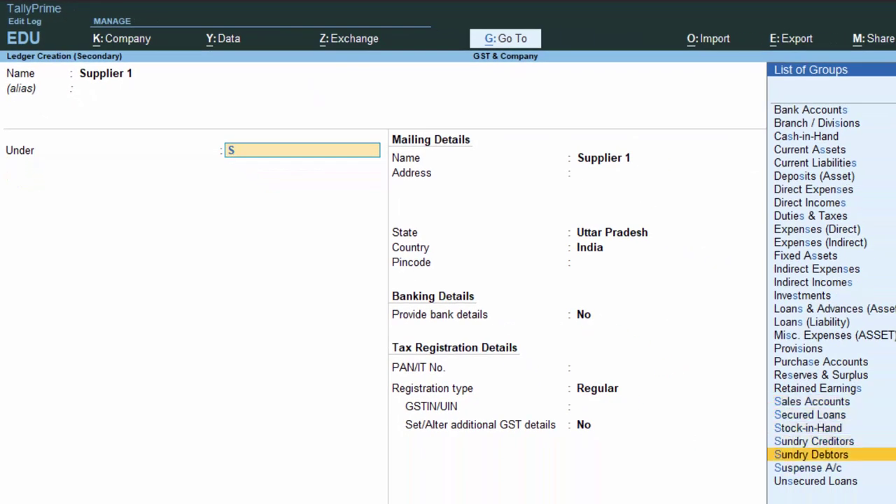
key("Up")
key("Return")
Keep the supplier ledger's remaining details at their defaults, leave GSTIN/UIN blank, and save the ledger.
key("Return")
key("Return")
key("Return")
key("Return")
key("Return")
key("Return")
key("Return")
key("Return")
key("Return")
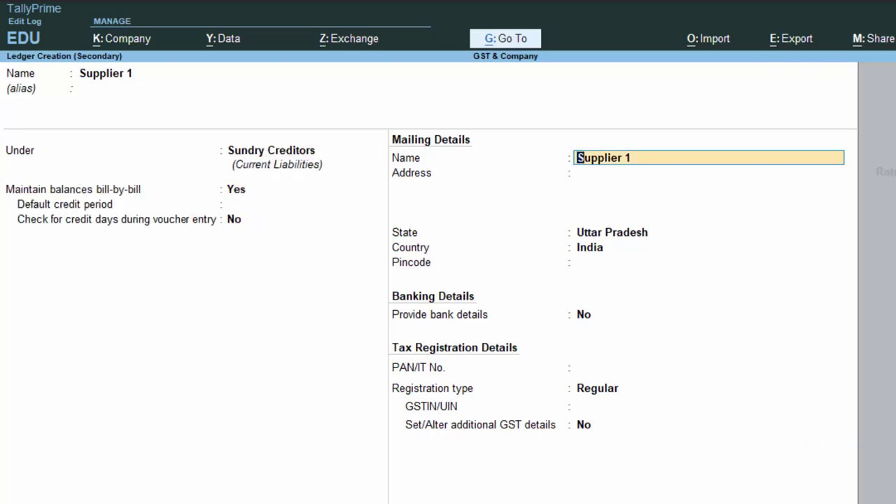
key("Return")
key("Return")
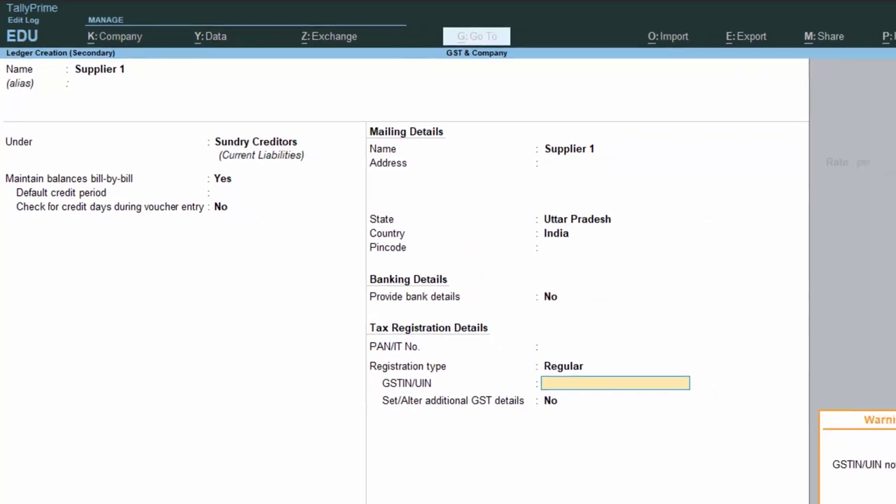
key("Return")
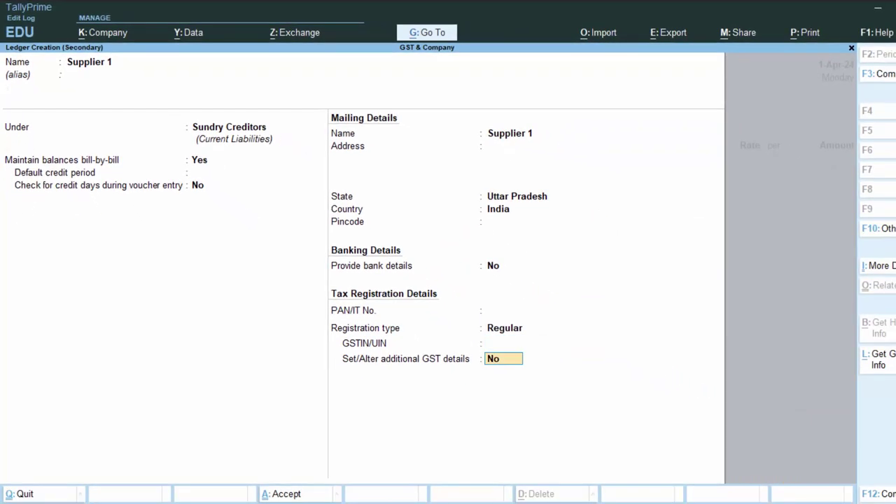
key("Return")
key("Return")
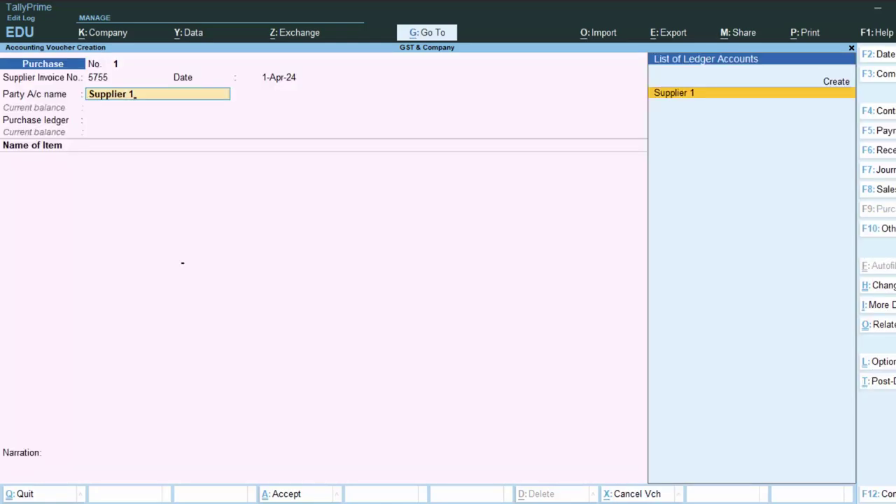
Use Supplier 1 as the voucher's party account and accept its receipt and party details without additions.
key("Return")
key("Return")
key("Return")
key("Return")
key("Return")
key("Return")
key("Return")
key("Return")
key("Return")
key("Return")
key("Return")
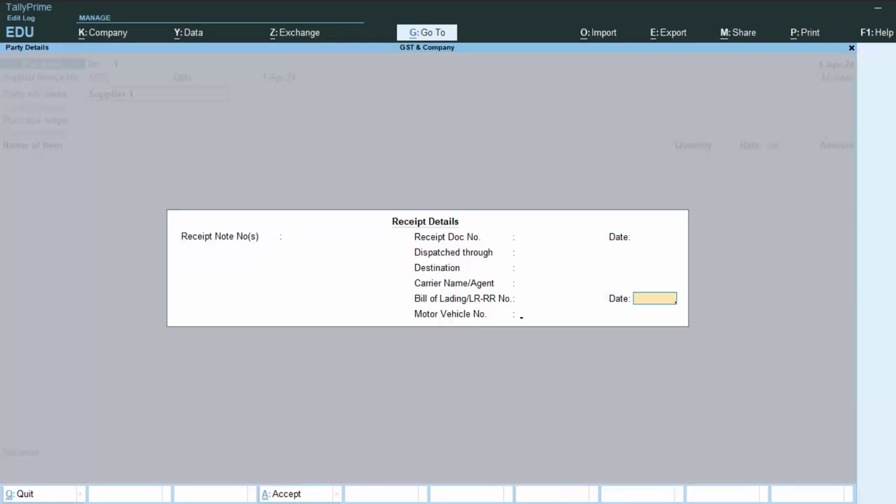
key("Return")
key("Return")
key("Return")
key("Return")
key("Return")
key("Return")
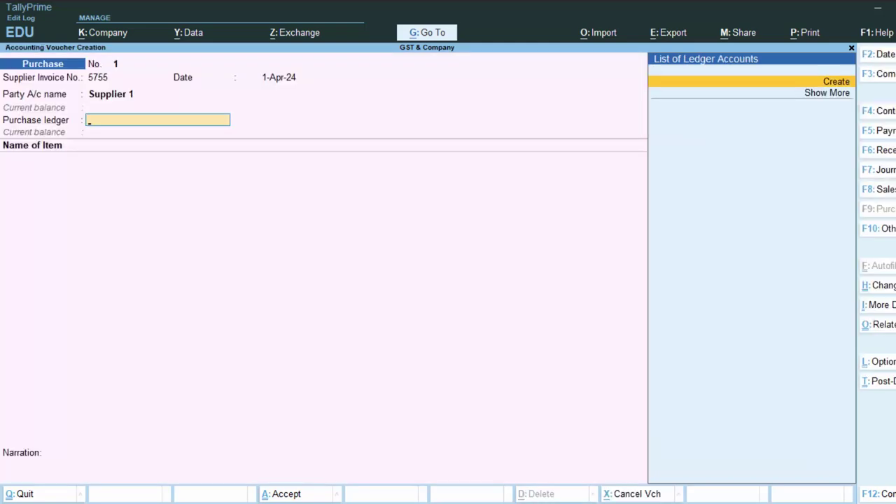
Create a purchase ledger named Purchase A/c under the Purchase Accounts group, without an alias.
key("Return")
type("Purv")
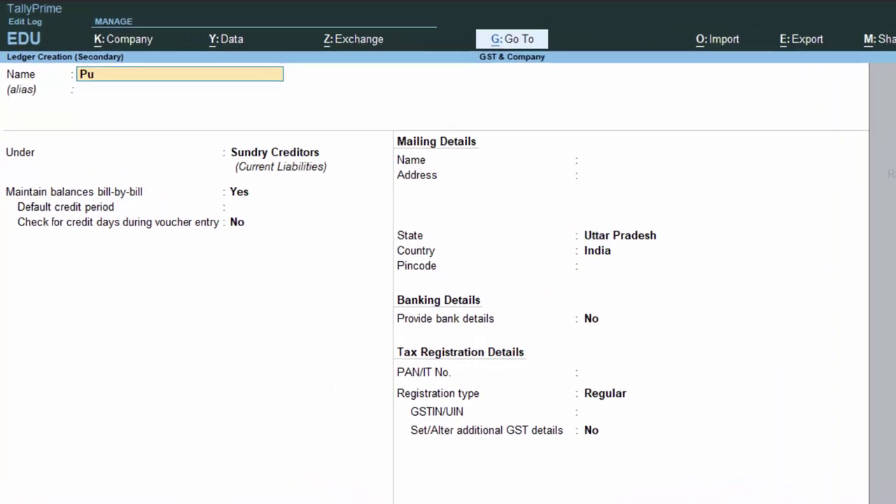
key("BackSpace")
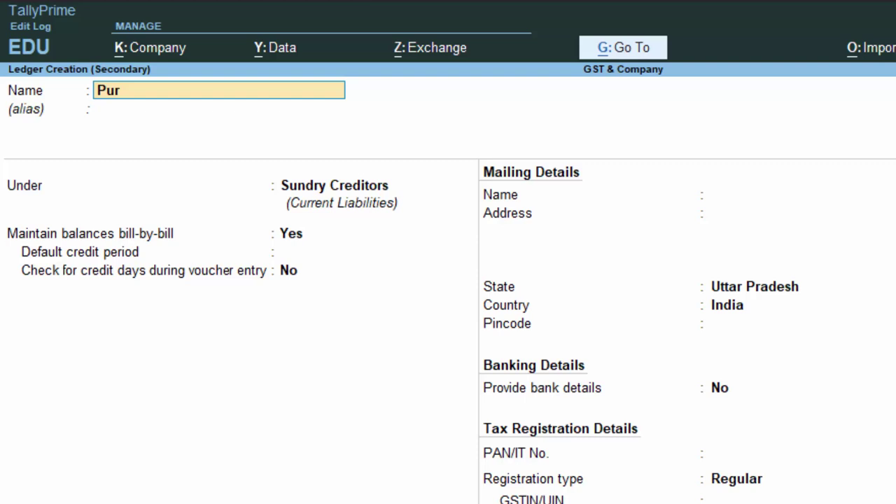
type("ch")
type("ase a/c")
key("Return")
key("Return")
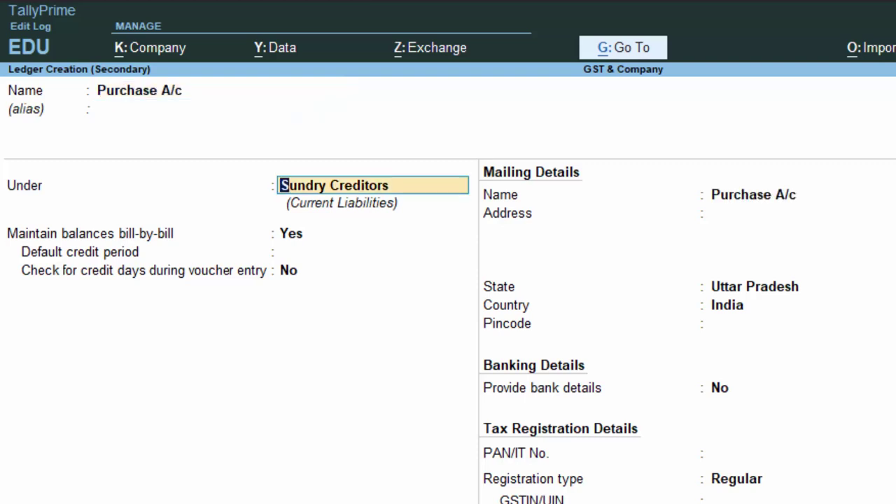
type("P")
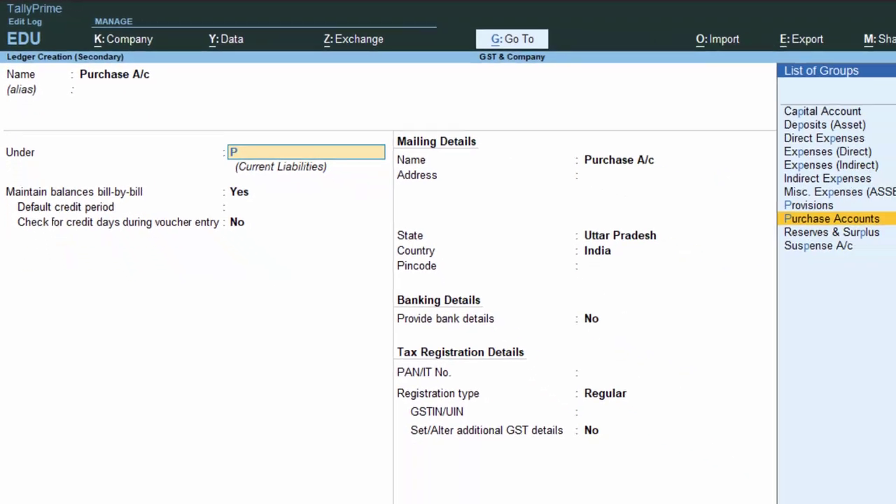
key("Return")
Keep the purchase ledger's HSN/SAC and GST rate details as per Company/Group and save it into the voucher.
key("Return")
key("Return")
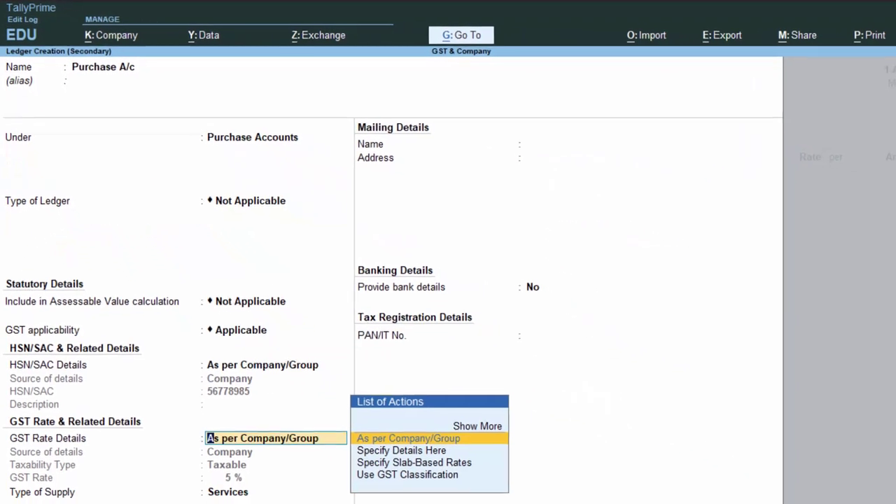
key("Return")
key("Return")
key("Return")
key("Return")
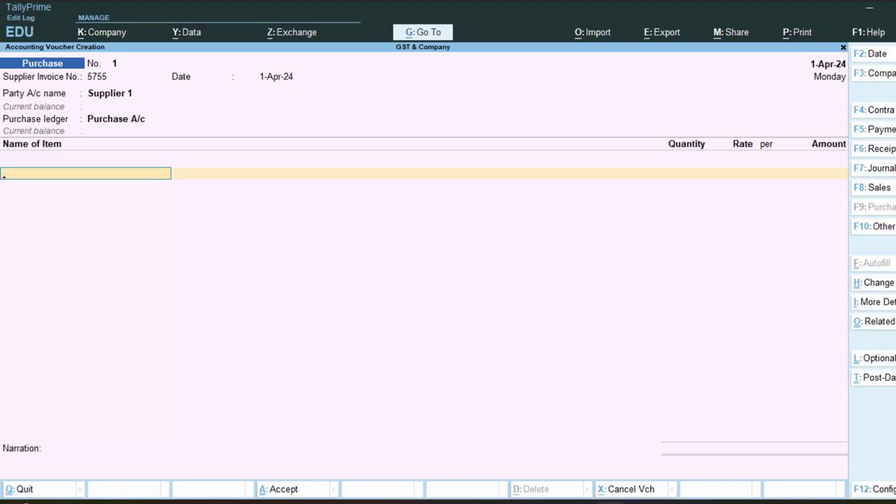
Start a new stock item named Fortune Kacchi Ghani under Primary, leaving the alias blank.
key("alt+c")
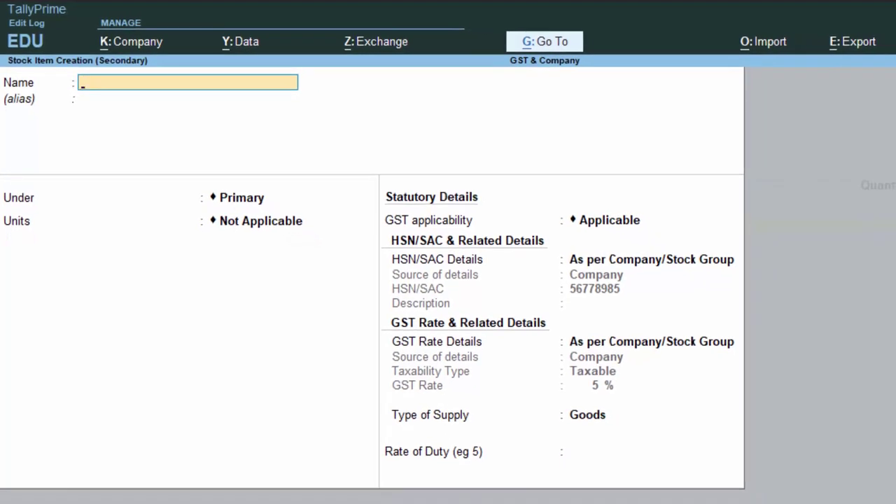
type("Fortune")
type("acchi")
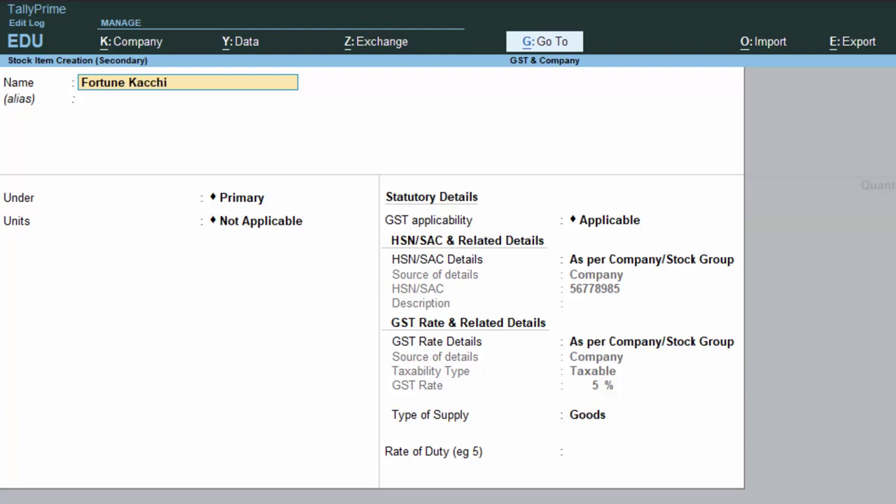
type(" Ghani")
key("Return")
key("Return")
key("Return")
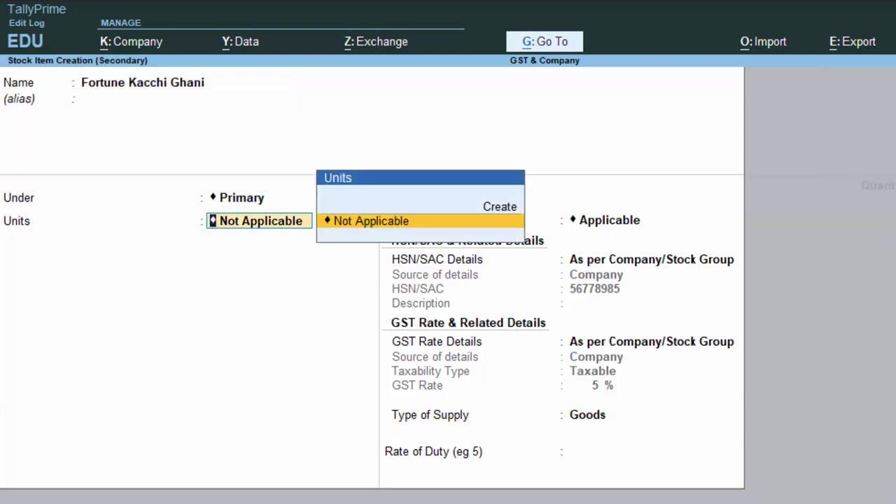
Create the simple unit ltr for the item with formal name Litre, UQC LTR-LITRES and 3 decimal places.
key("Up")
key("Return")
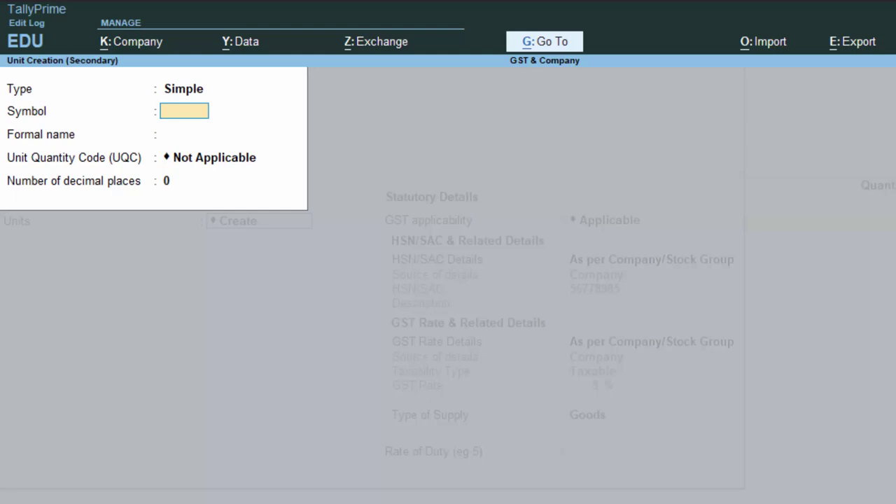
type("ltr")
key("Return")
type("Litre")
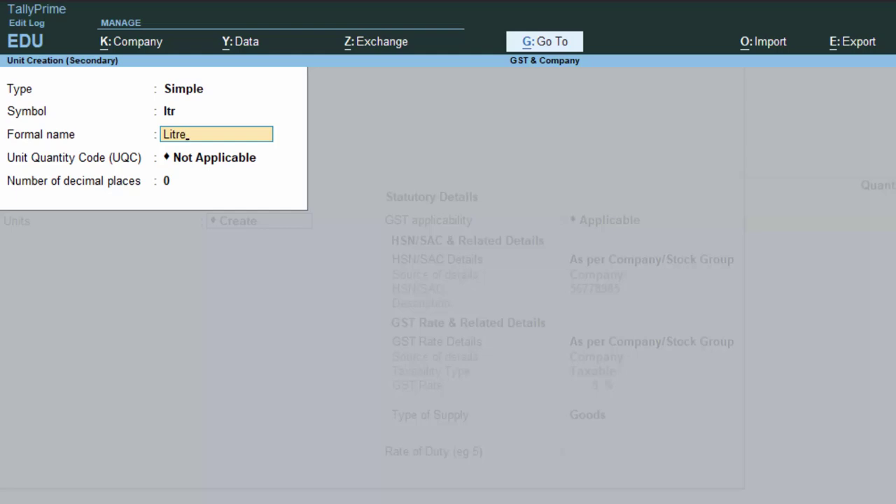
key("Return")
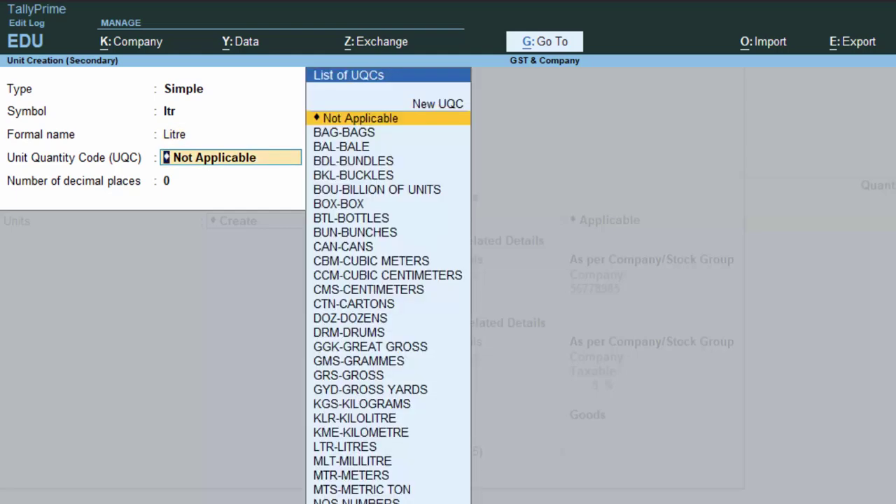
type("l")
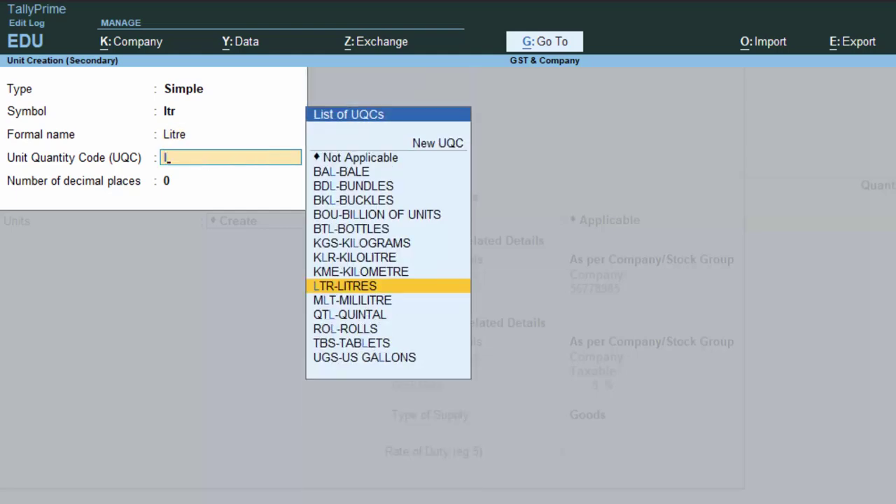
key("Return")
type("3")
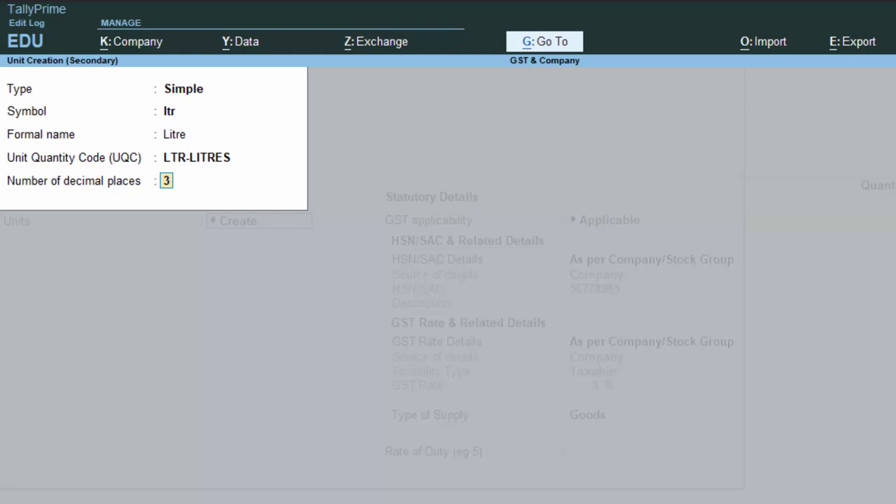
key("Return")
key("Return")
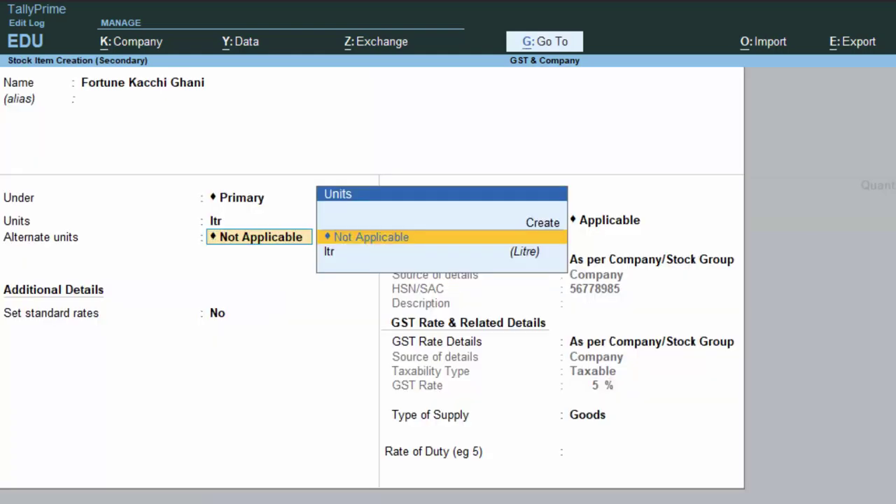
Leave alternate units Not Applicable, enable standard rates, and set the standard cost to 110 per ltr from 1-Apr-24.
key("Return")
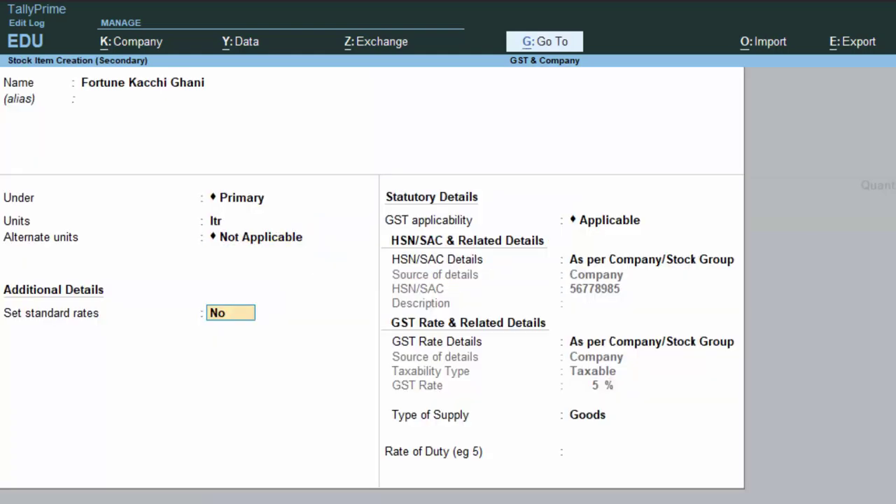
type("y")
key("Return")
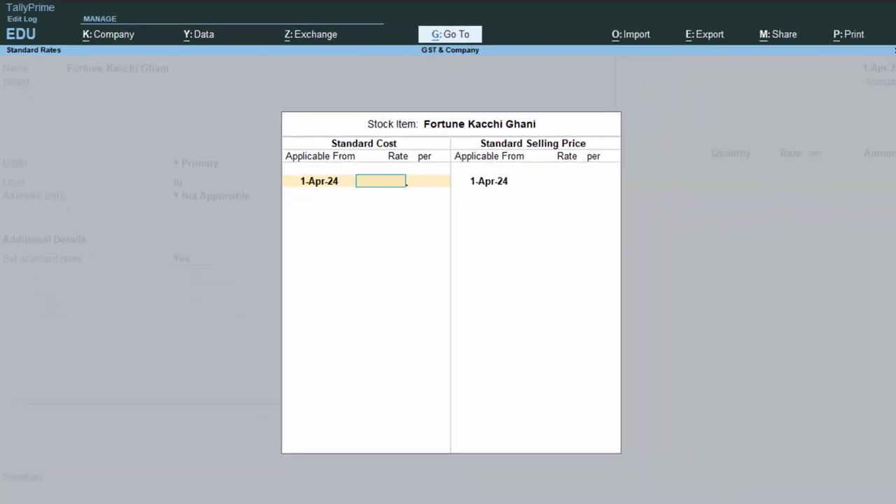
type("110")
key("Return")
key("Return")
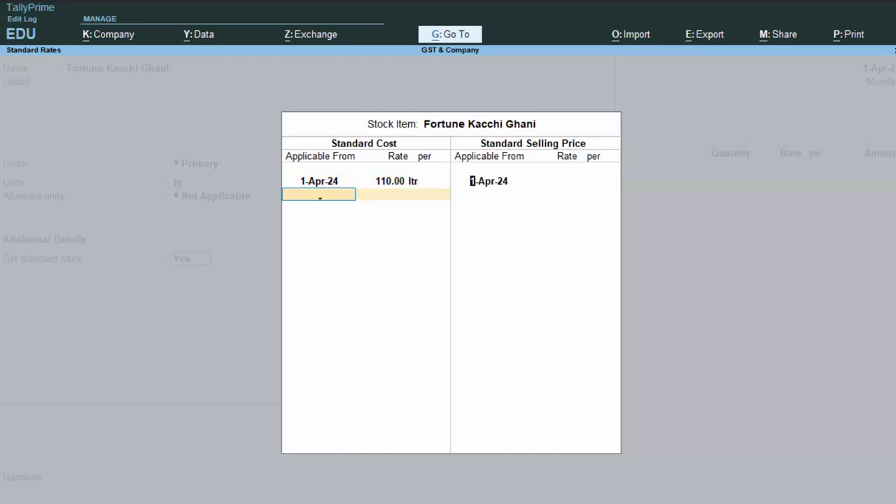
key("Return")
key("Return")
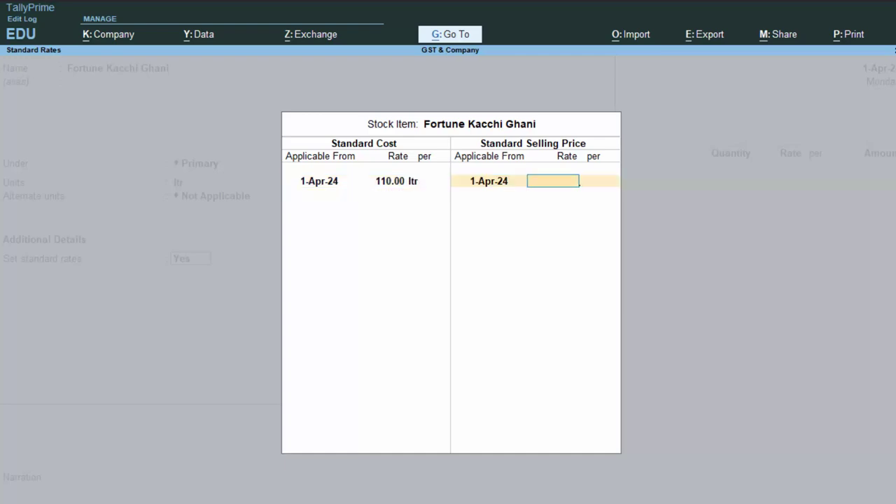
Set the item's standard selling price to 140 per ltr from 1-Apr-24.
type("140")
key("Return")
key("Return")
key("Return")
Keep the item's GST Applicable, HSN/SAC and GST rate details As per Company/Stock Group and supply type Goods, and save it.
key("Return")
key("Return")
key("Return")
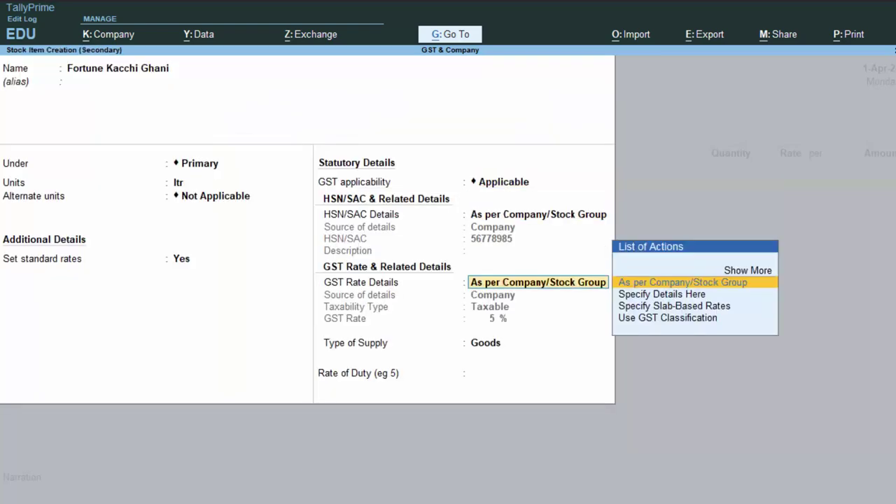
key("BackSpace")
key("BackSpace")
key("BackSpace")
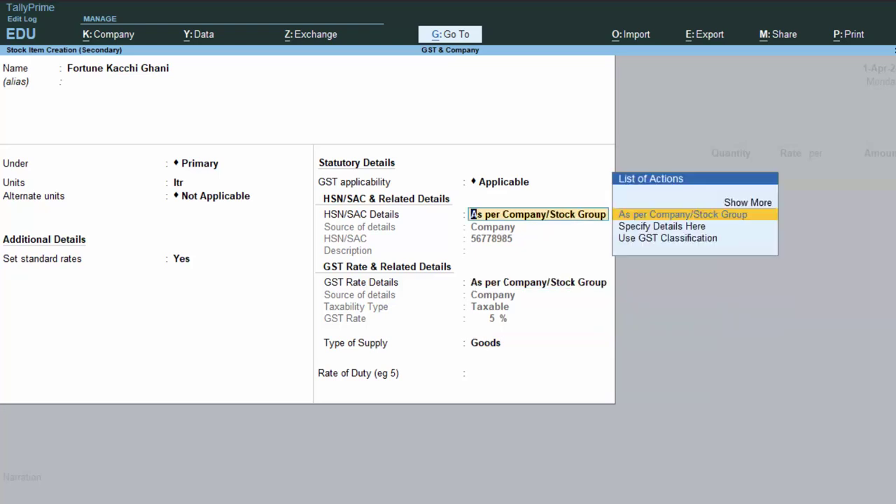
key("Return")
key("Return")
key("Return")
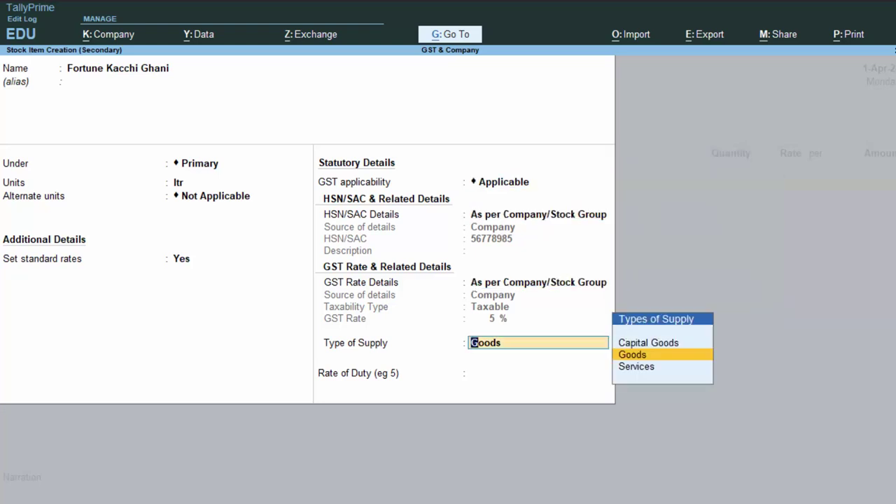
key("Return")
key("Return")
key("Return")
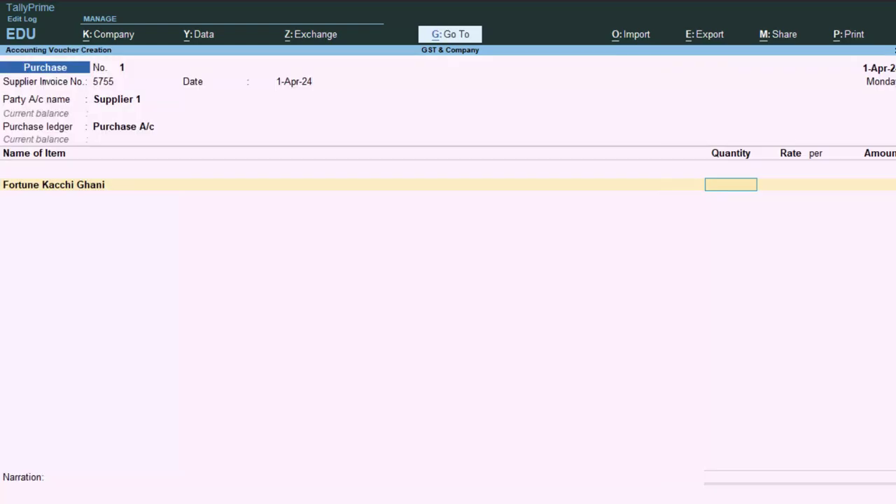
Enter a quantity of 600 ltr at a rate of 110 per ltr for Fortune Kacchi Ghani in the purchase voucher.
type("600")
key("Return")
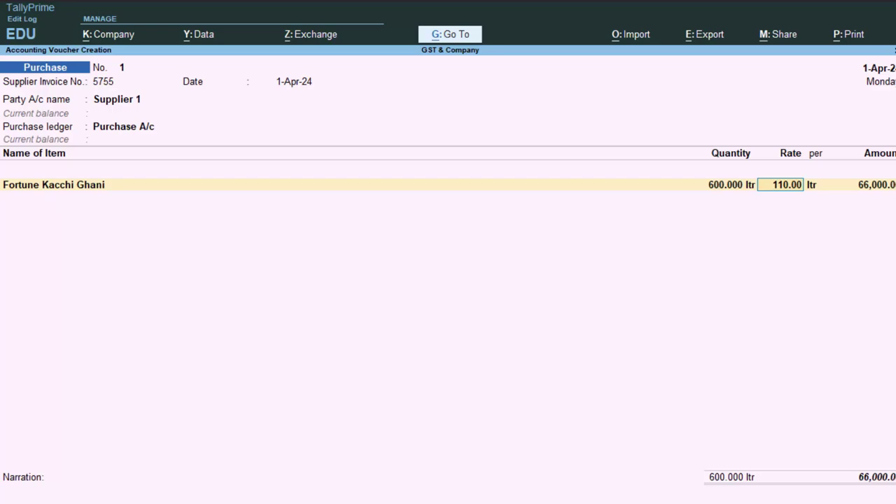
key("Return")
key("Return")
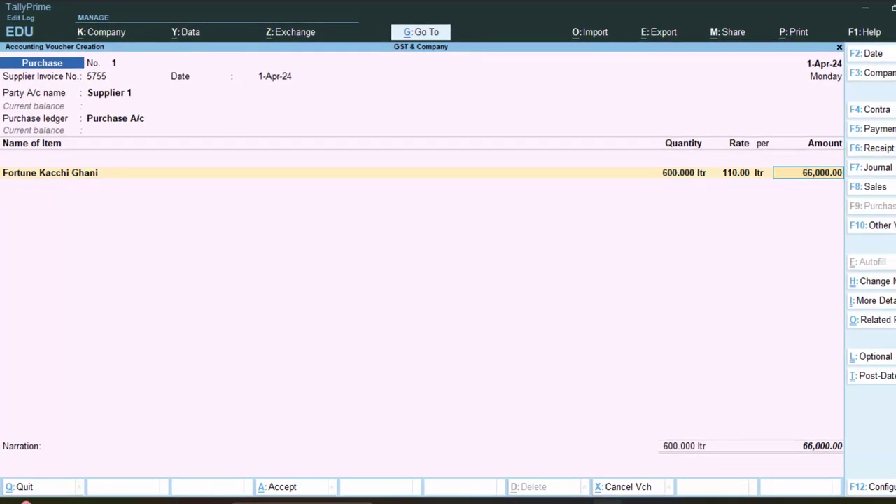
key("Return")
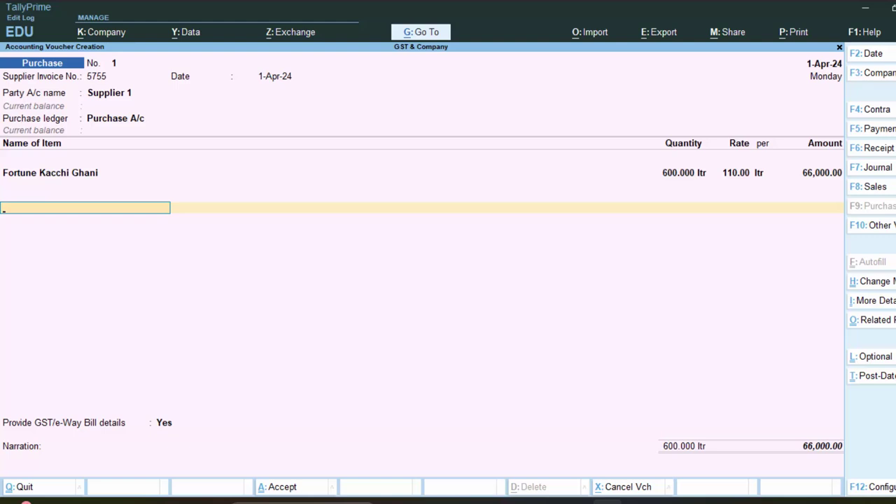
Start a new ledger named Cgst under Duties & Taxes from the voucher, leaving the alias blank.
key("ctrl")
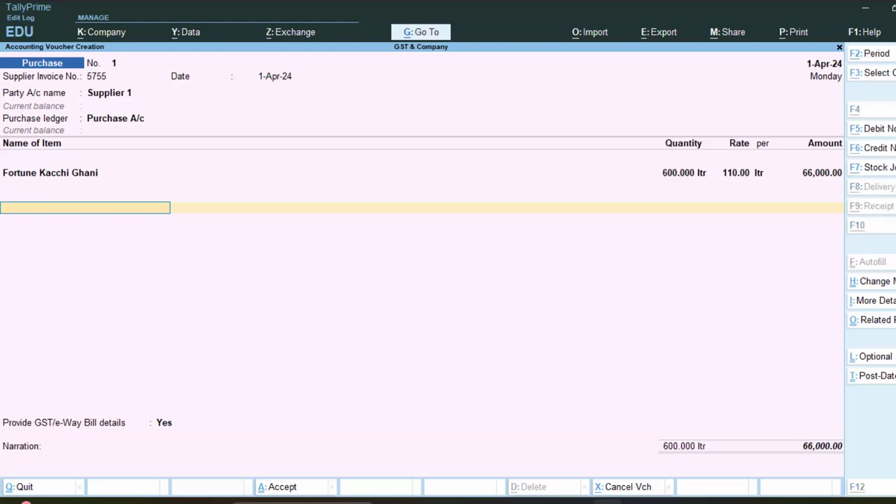
key("alt+c")
type("Cgst")
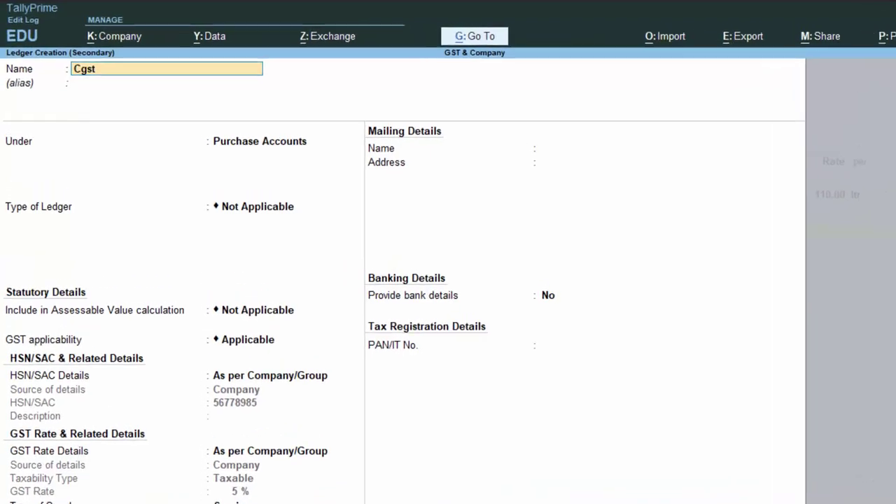
key("Return")
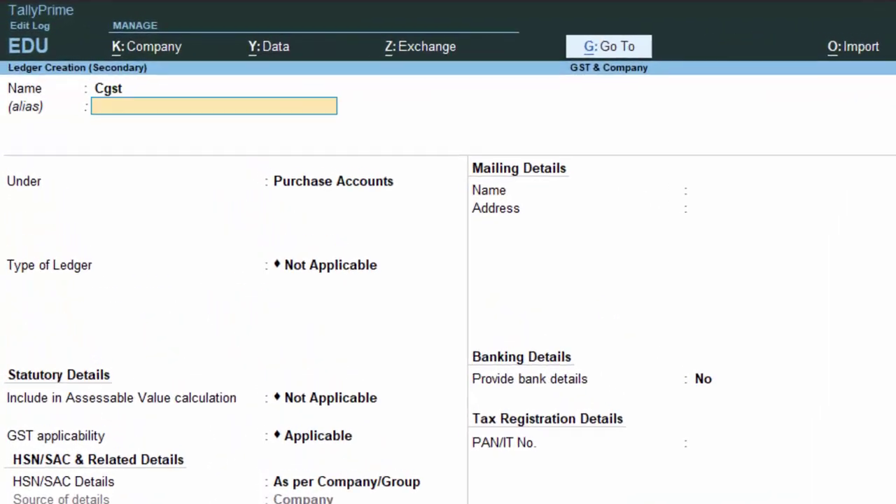
key("Return")
type("D")
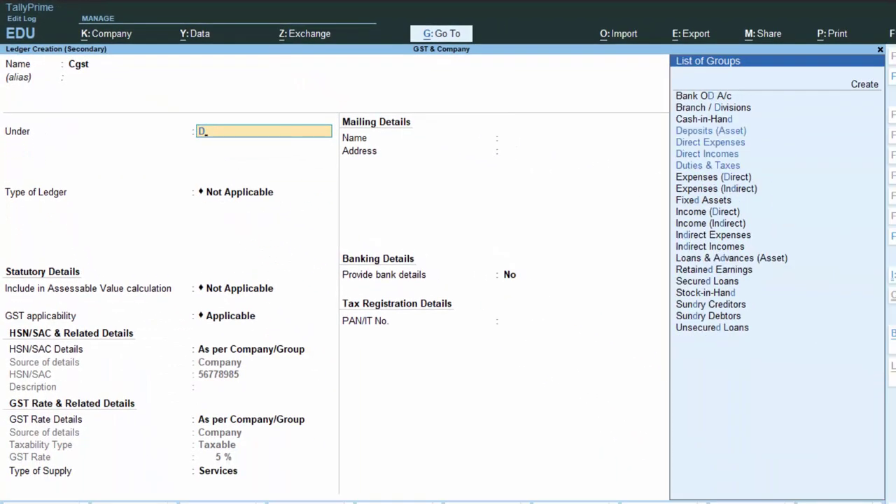
key("Down")
key("Down")
key("Down")
key("Return")
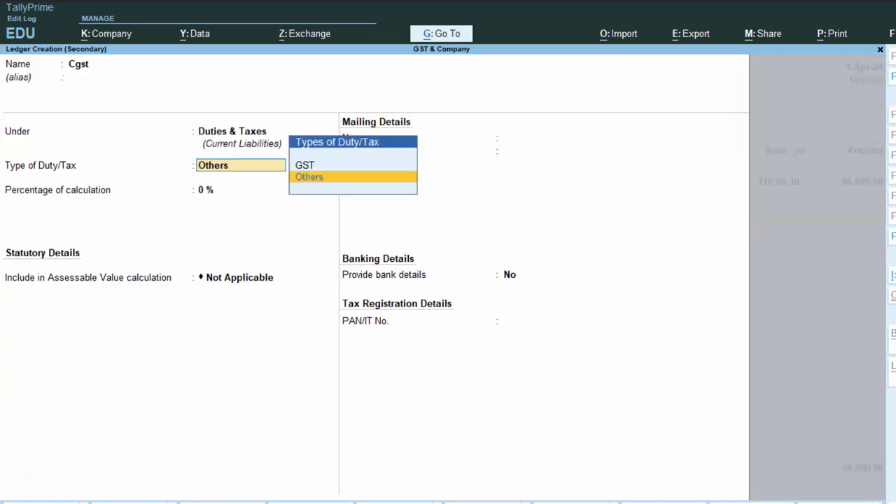
Set the Cgst ledger to duty type GST, tax type CGST, 0 % calculation and Normal Rounding with limit 0, and save it.
key("Up")
key("Return")
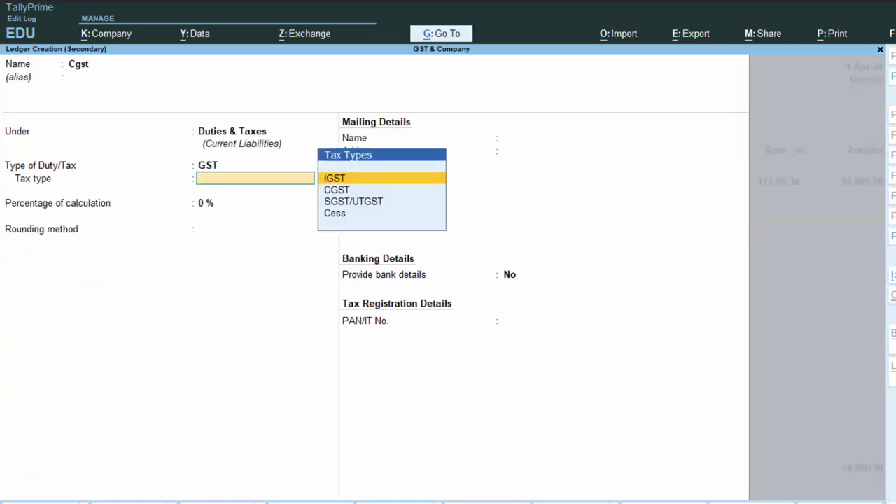
key("Down")
key("Return")
key("Return")
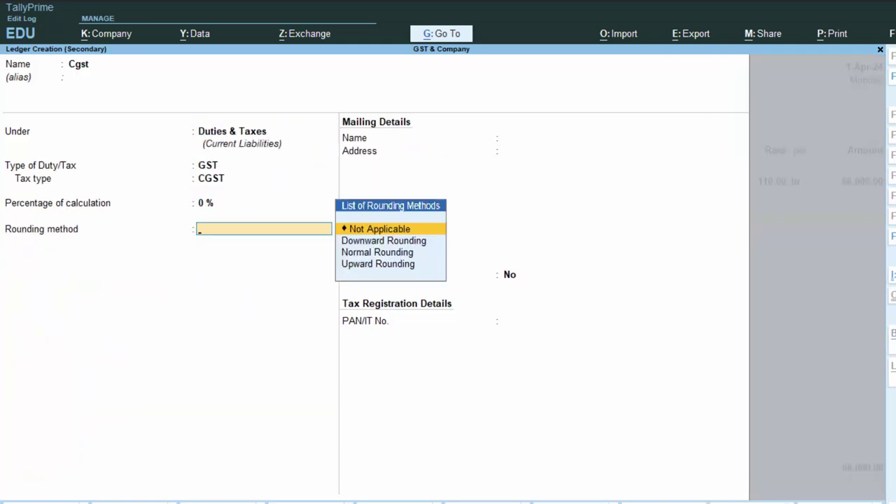
key("Down")
key("Down")
key("Return")
key("Return")
key("Return")
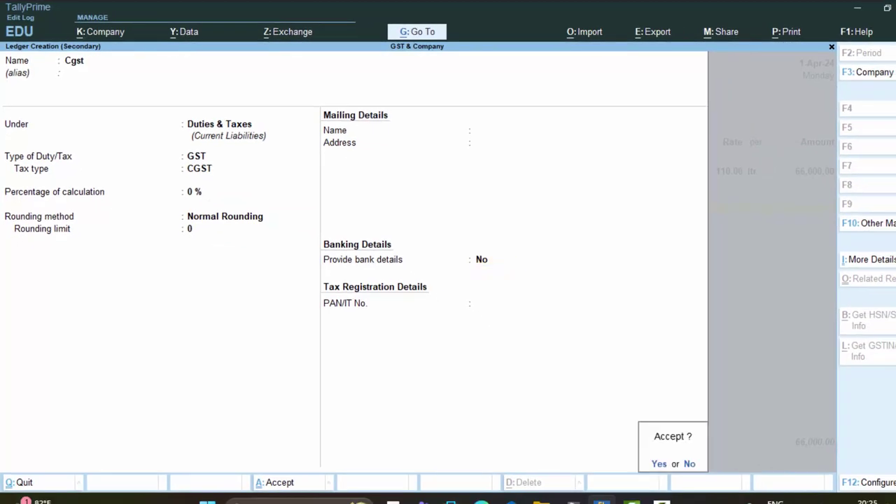
key("Return")
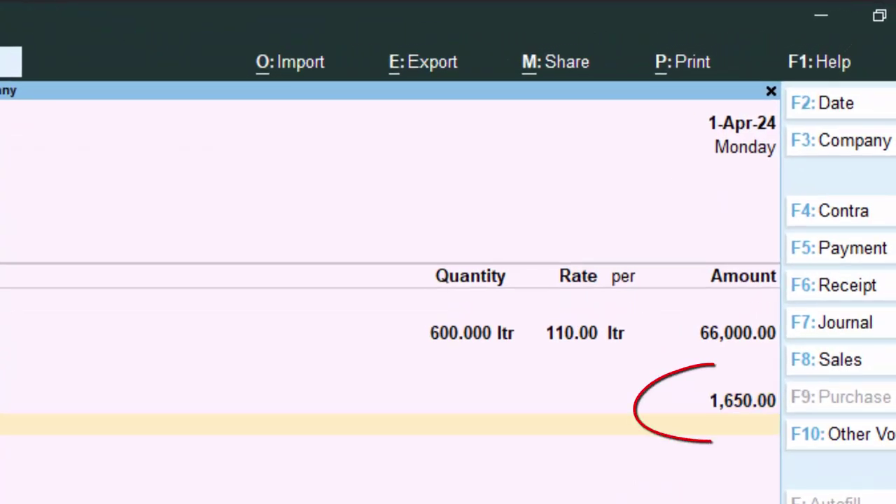
Start a new ledger named Sgst from the voucher, leaving the alias blank and keeping it under Duties & Taxes.
key("alt+c")
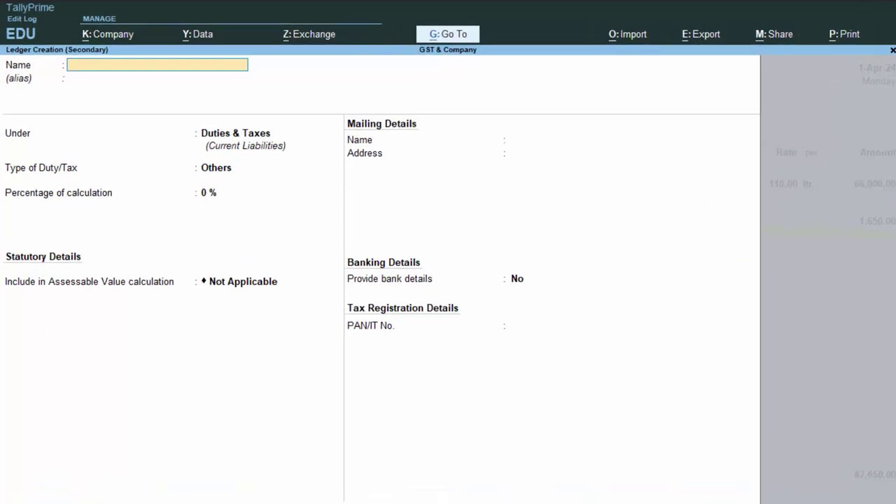
type("Sgst")
key("Return")
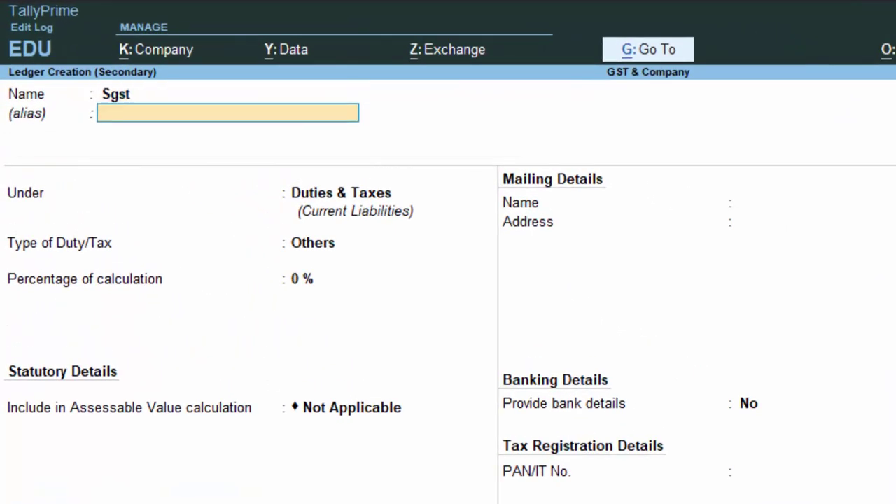
key("Return")
key("Return")
Set the Sgst ledger's duty type to GST and tax type to SGST/UTGST, keeping the percentage of calculation at 0 %.
key("Up")
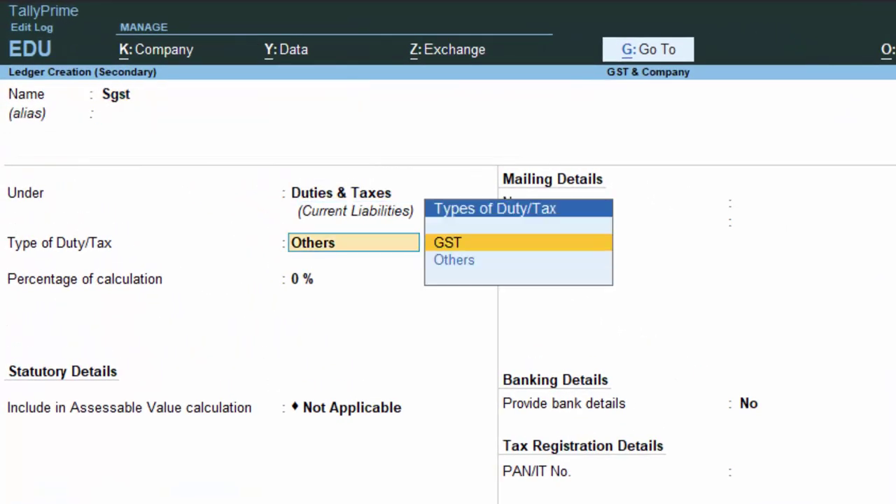
key("Return")
key("Down")
key("Down")
key("Down")
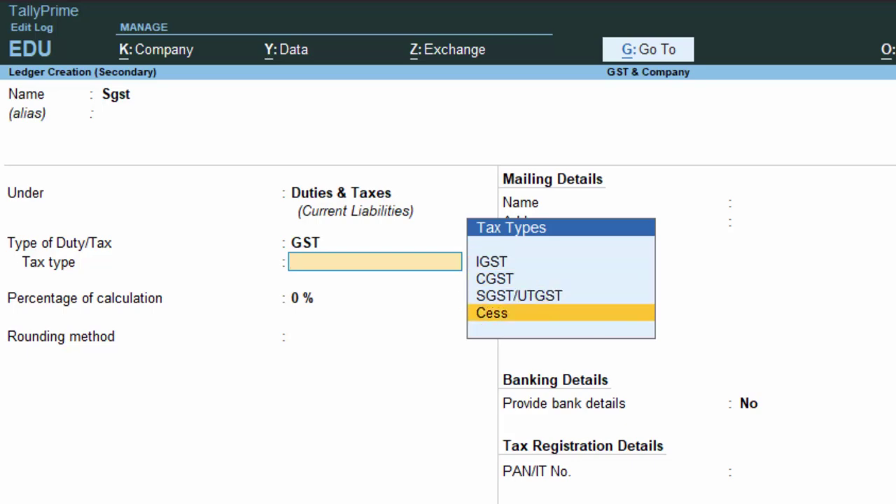
key("Up")
key("Return")
key("Return")
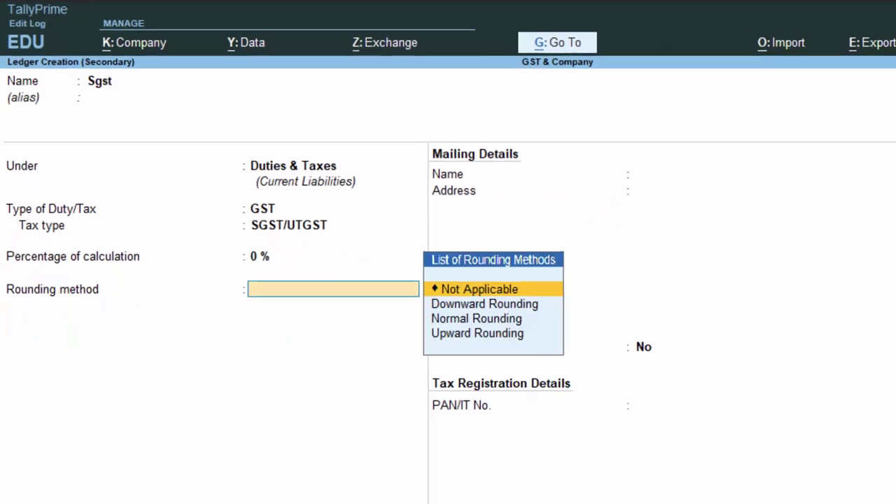
Set the Sgst ledger's rounding method to Normal Rounding with limit 0, keep bank details at No, and save it.
key("Down")
key("Down")
key("Return")
key("Return")
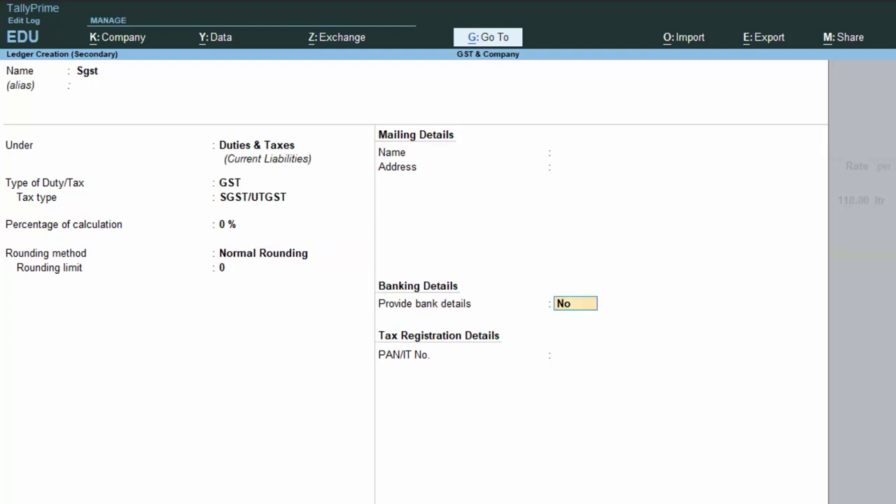
key("Return")
key("Return")
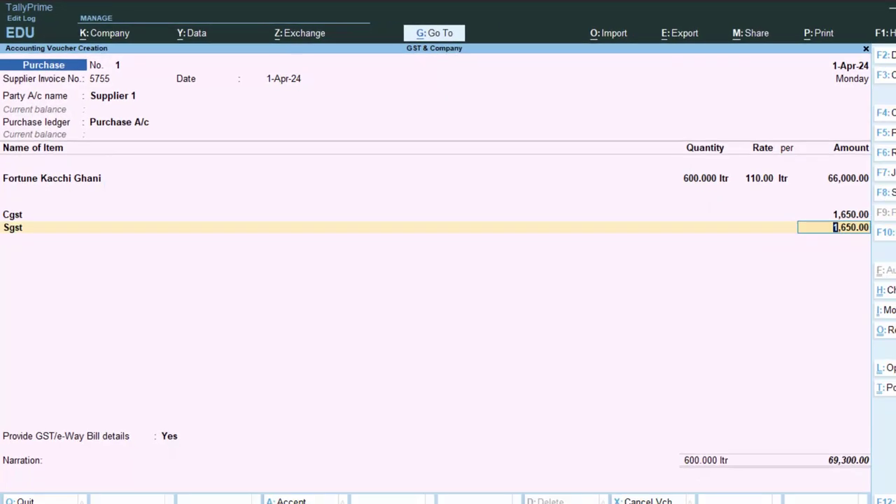
Accept the Sgst amount, finish the voucher's ledger entries, and set Provide GST/e-Way Bill details to No.
key("Return")
key("Return")
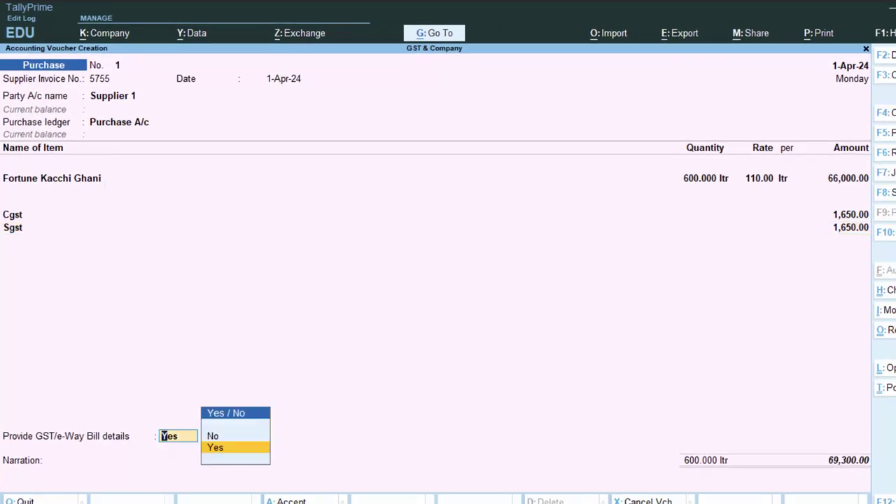
key("Down")
key("Return")
key("Return")
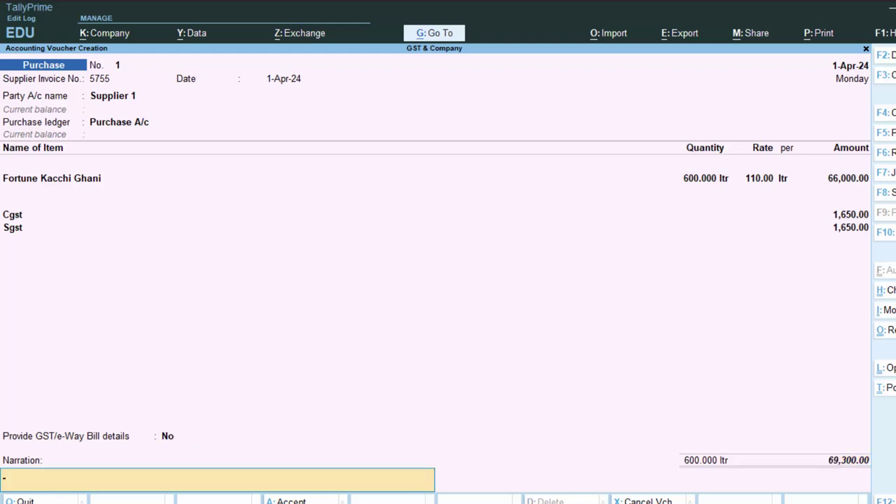
Enter the narration "The goods have been puchased on credit" and save the purchase voucher.
type("The g")
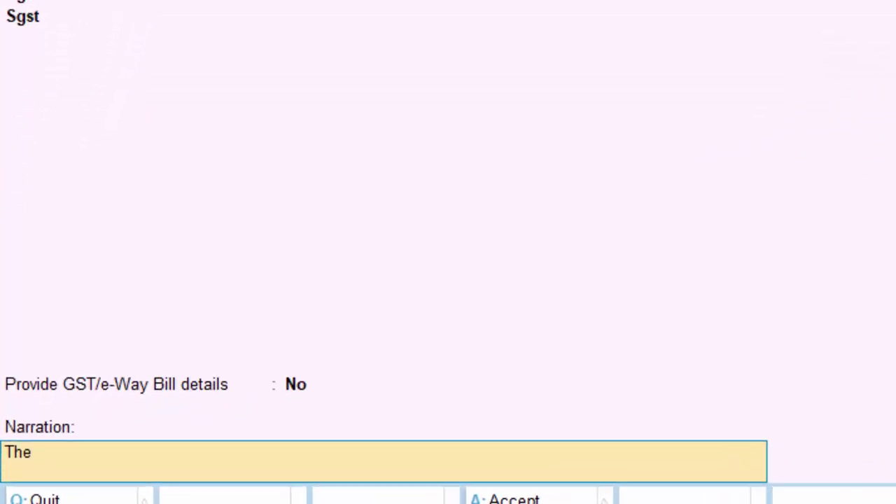
type("oods have b")
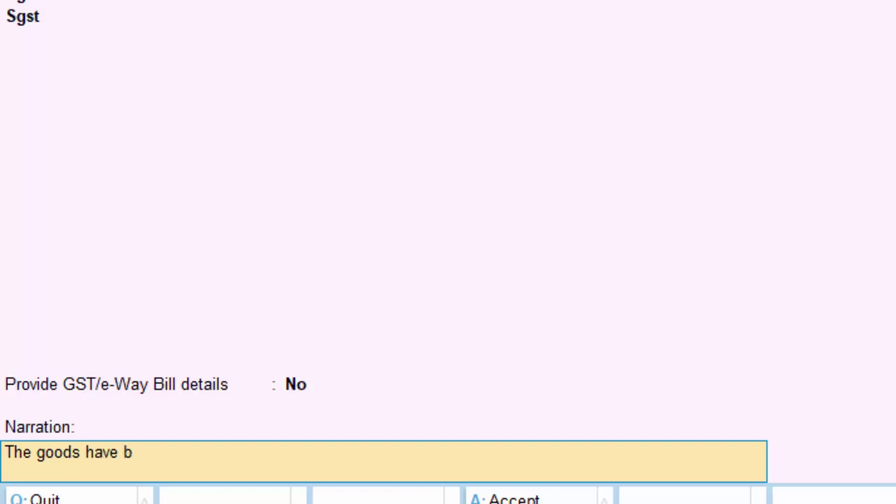
type("een puchased on")
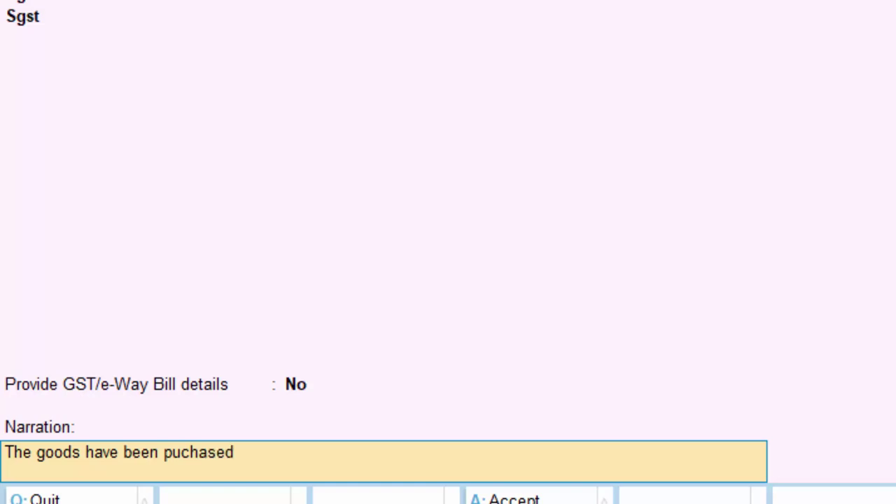
type(" credi")
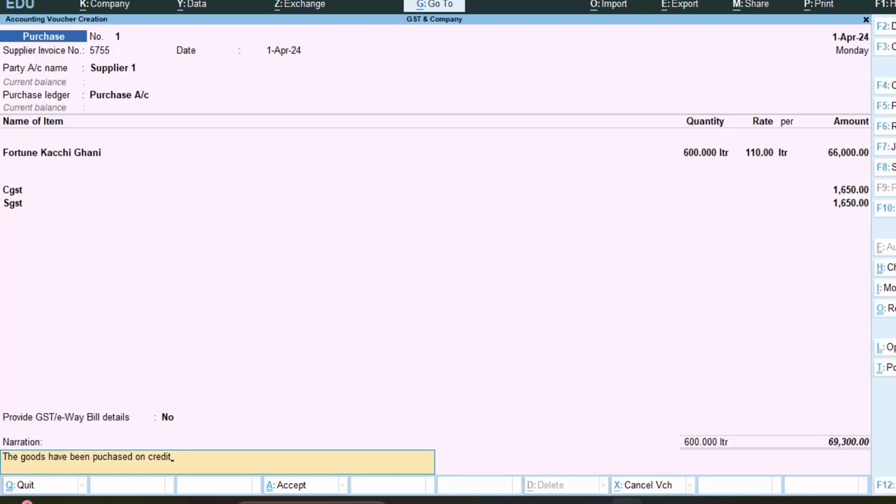
type("t")
key("Return")
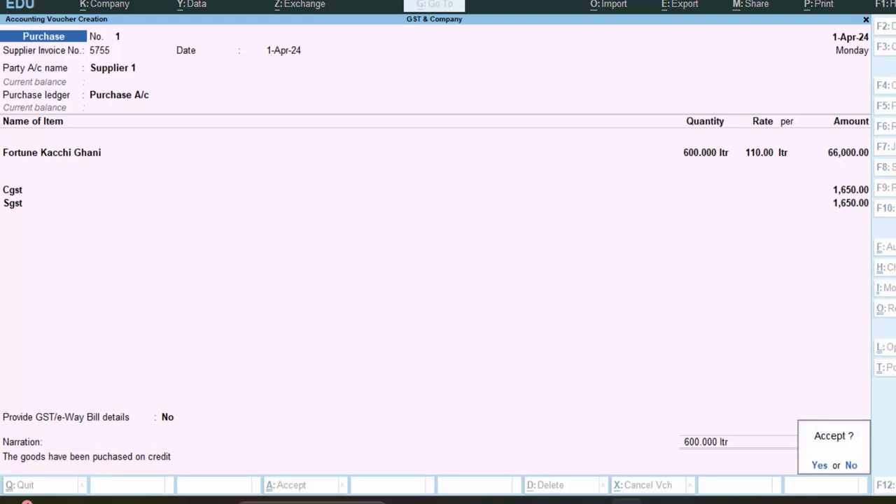
key("Return")
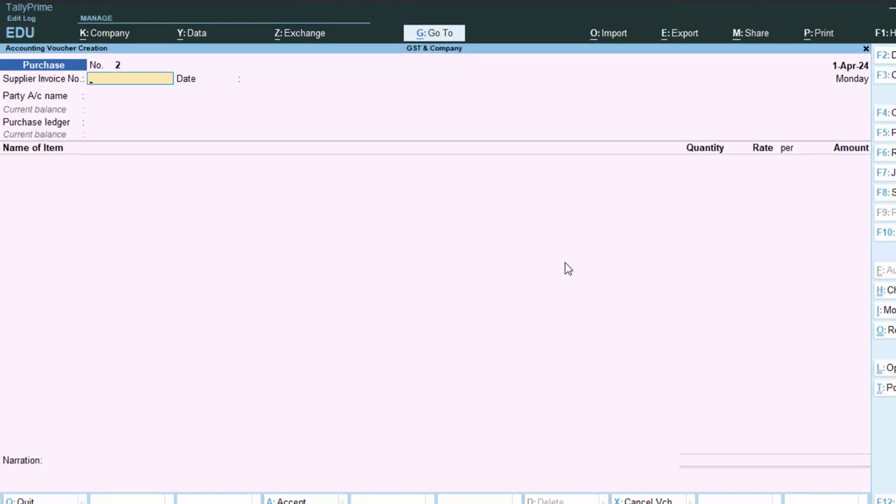
Enter supplier invoice number 75757 dated 1-Apr-24 in the second purchase voucher.
type("75757")
key("Return")
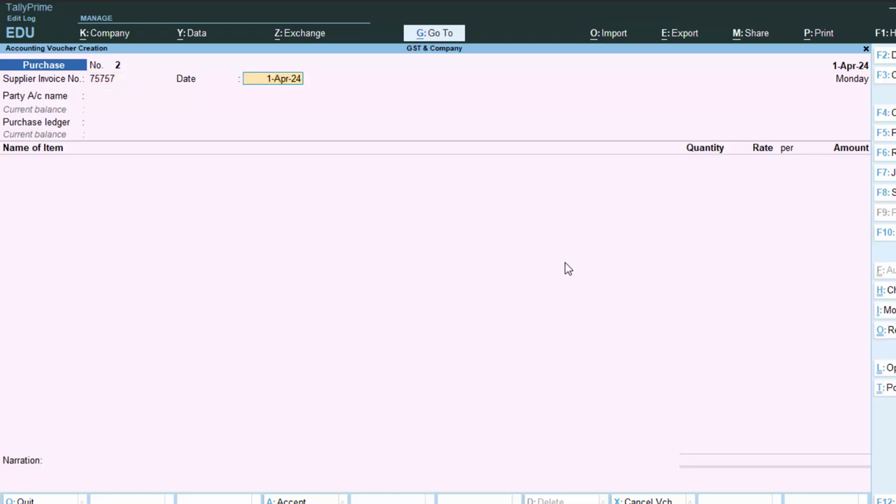
key("Return")
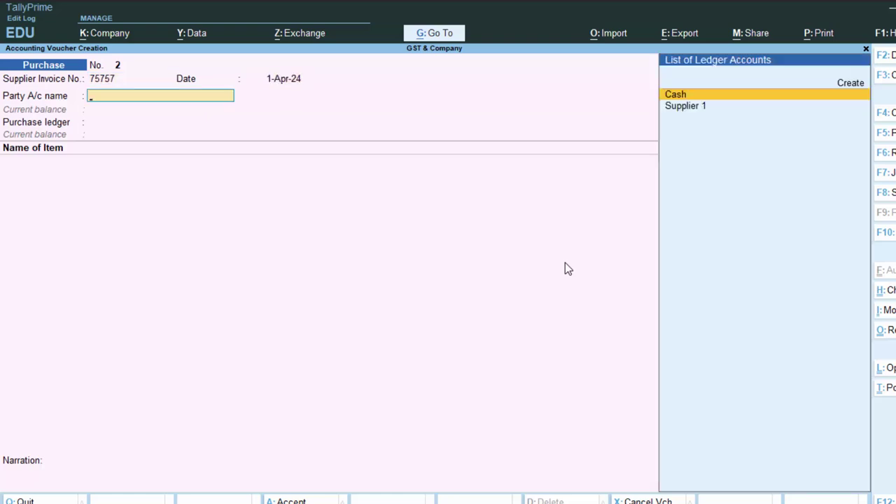
Create a ledger named Supplier 2 under Sundry Creditors, keeping bill-by-bill balances at Yes and the default credit period blank.
key("alt+c")
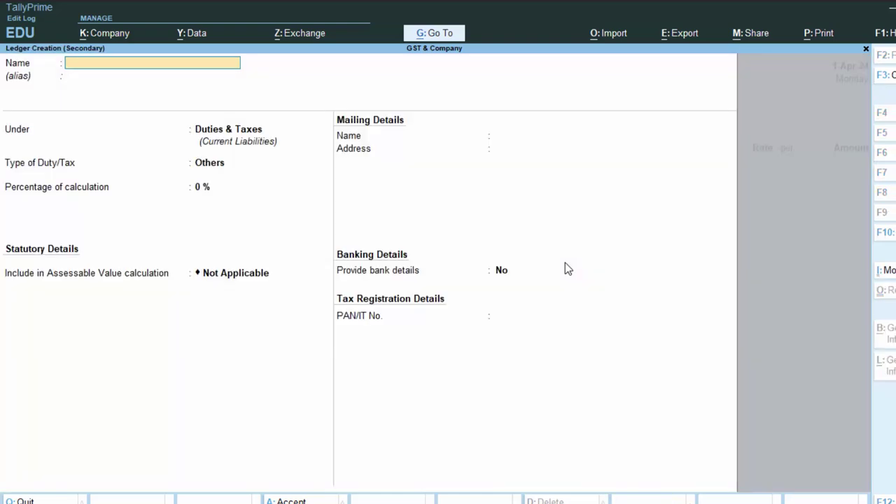
type("Supplier 2")
key("Return")
key("Return")
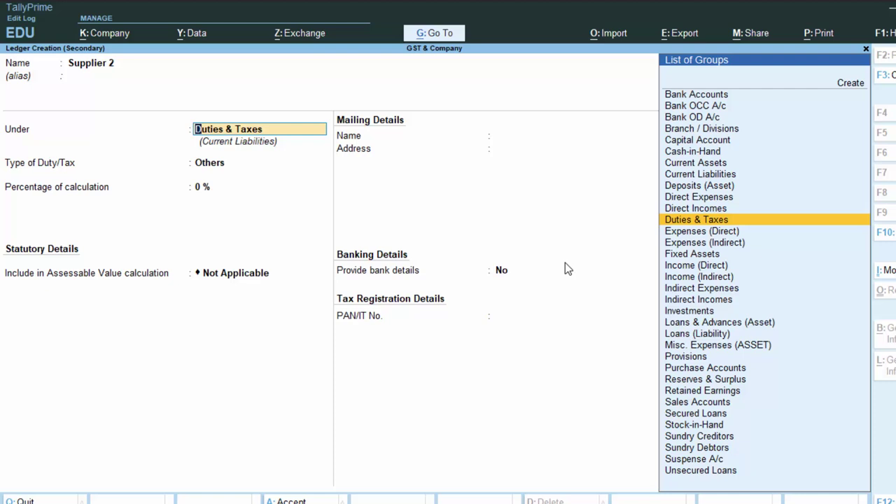
type("S")
key("Down")
key("Down")
key("Down")
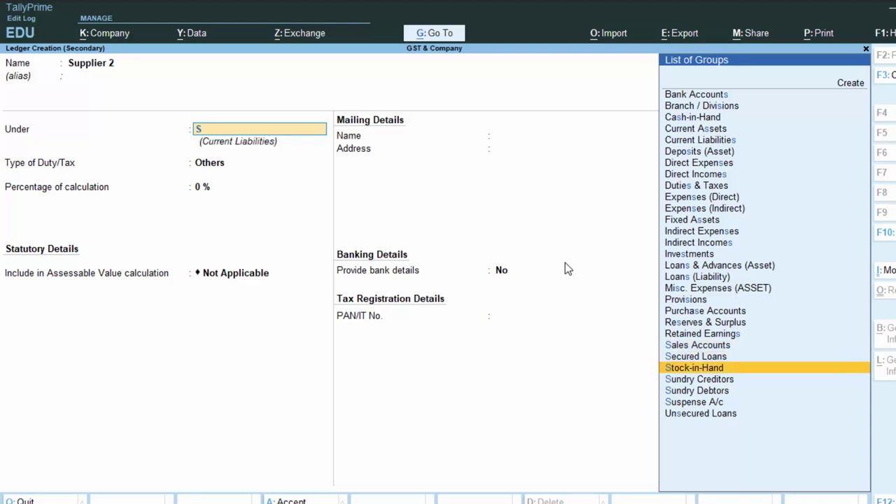
key("Return")
key("Return")
key("Return")
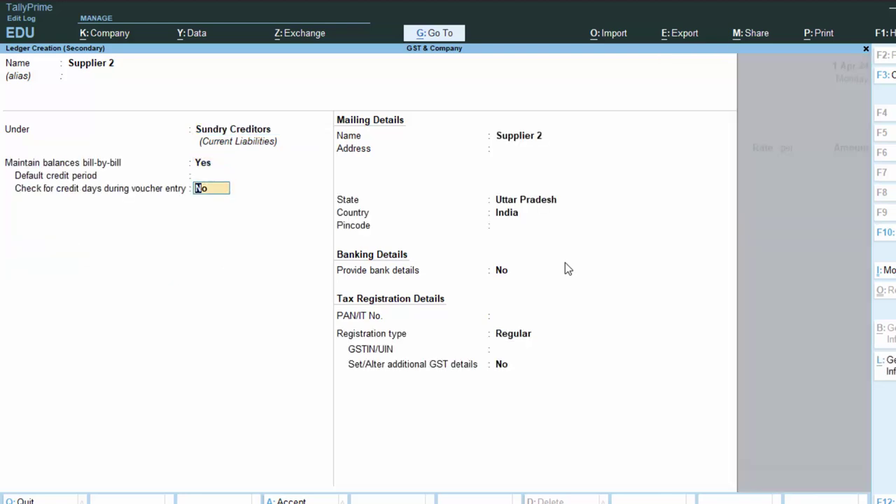
Keep Supplier 2's credit-days check and bank details at No, leave the address blank, and set the state to Maharashtra.
key("Return")
key("Return")
key("Return")
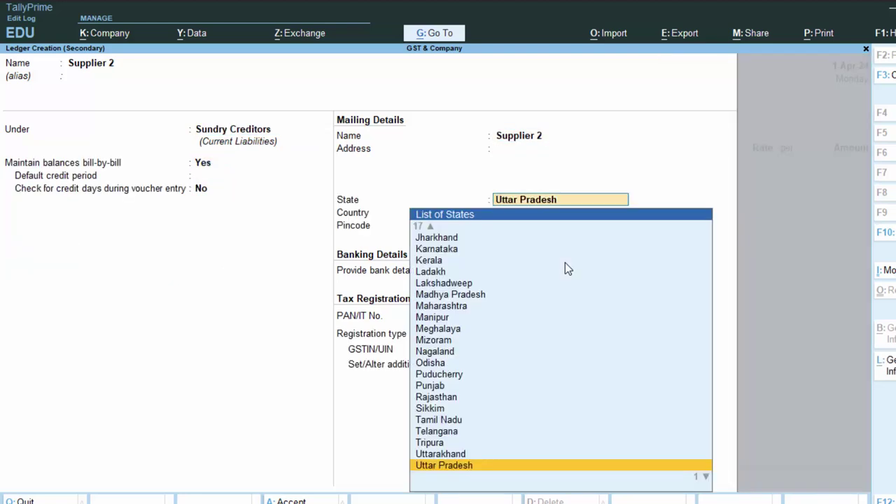
type("M")
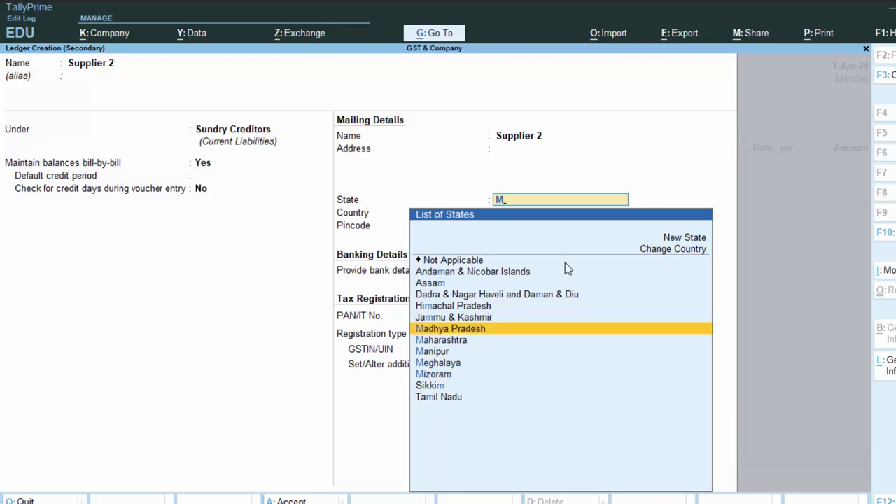
key("Down")
key("Return")
key("Return")
key("Return")
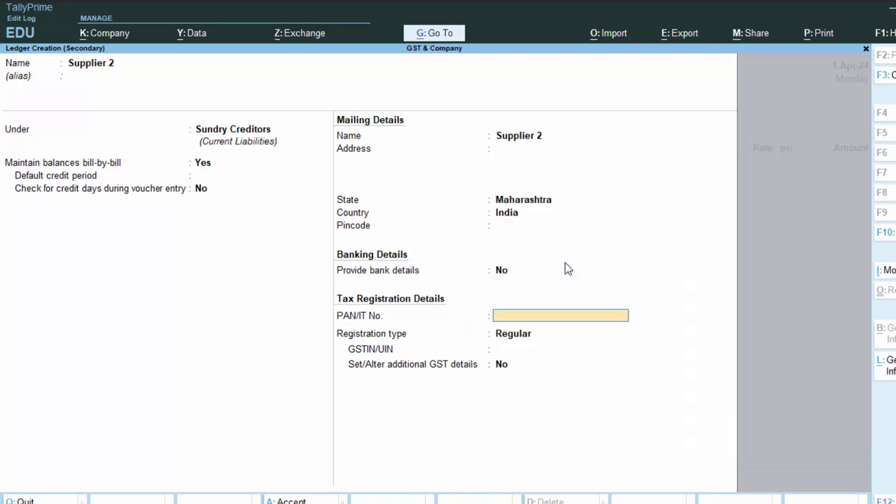
Keep Supplier 2's registration type as Regular with PAN and GSTIN blank, and save the ledger.
key("Return")
key("Return")
key("Return")
key("Return")
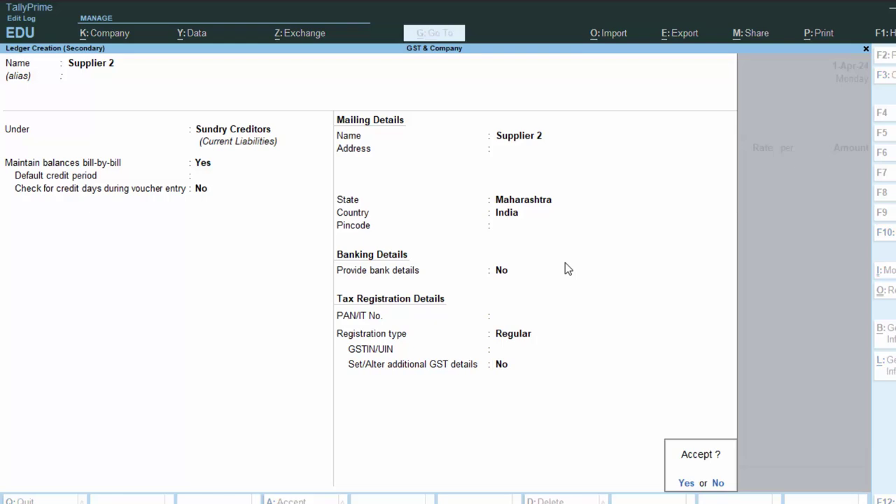
key("Return")
Leave all receipt details of the Supplier 2 purchase voucher blank and accept them.
key("Return")
key("Return")
key("Return")
key("Return")
key("Return")
key("Return")
key("Return")
key("Return")
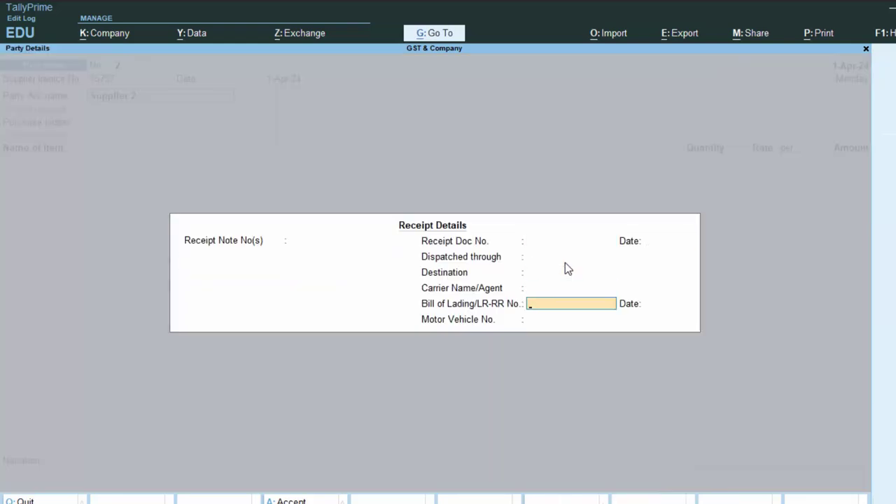
key("Return")
key("Return")
Accept Supplier 2's party details with GSTIN blank and choose Purchase A/c as the purchase ledger.
key("Return")
key("Return")
key("Return")
key("Return")
key("Return")
key("Return")
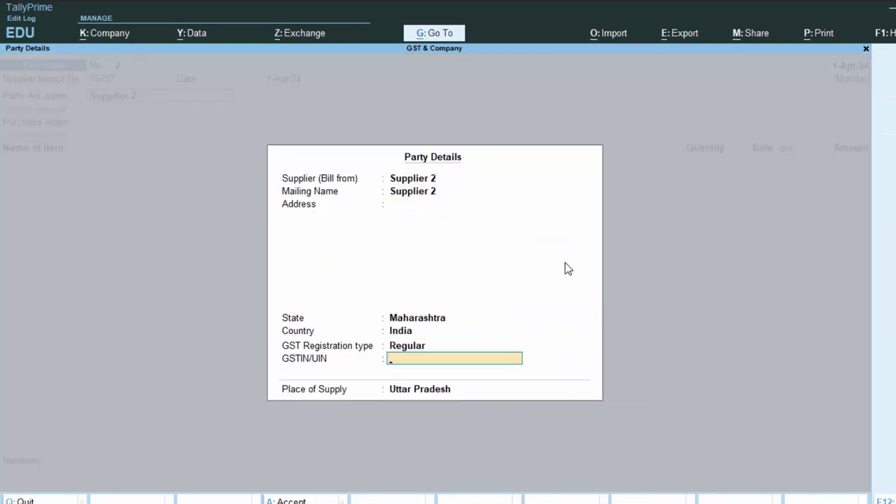
key("Return")
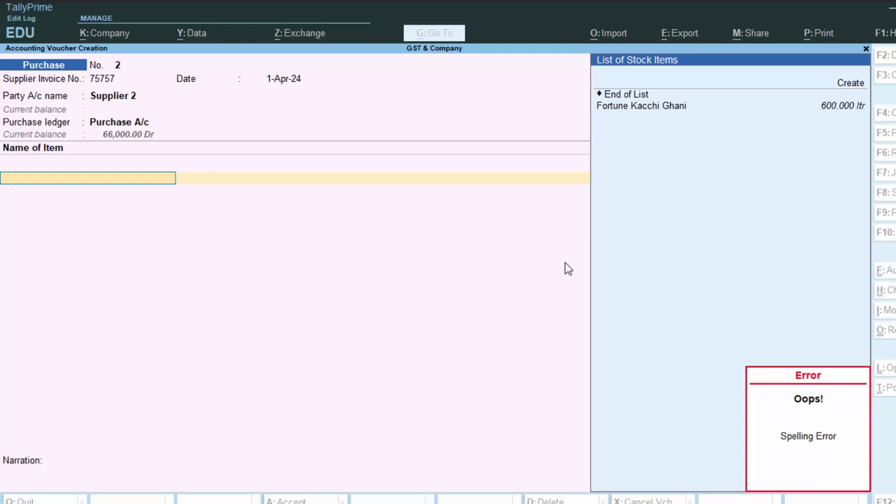
Add the stock item Fortune Kacchi Ghani with a quantity of 500 ltr at the rate of 110.00 per ltr.
key("Down")
key("Return")
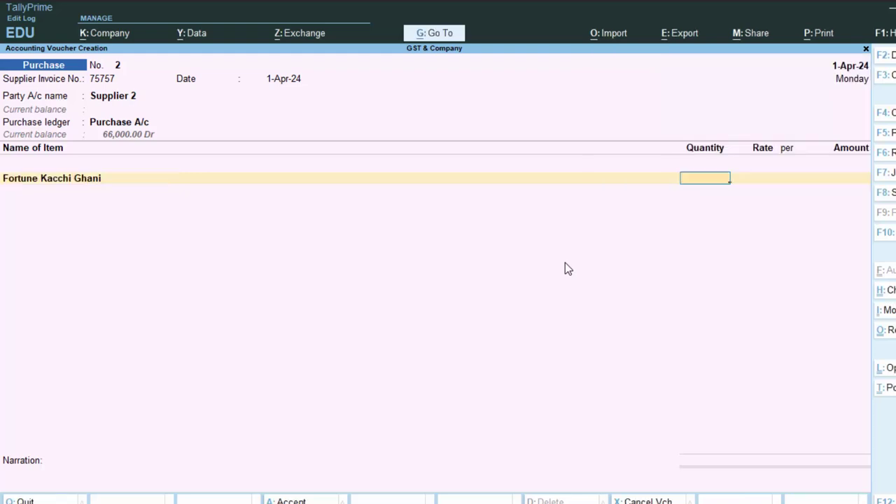
type("500")
key("Return")
key("Return")
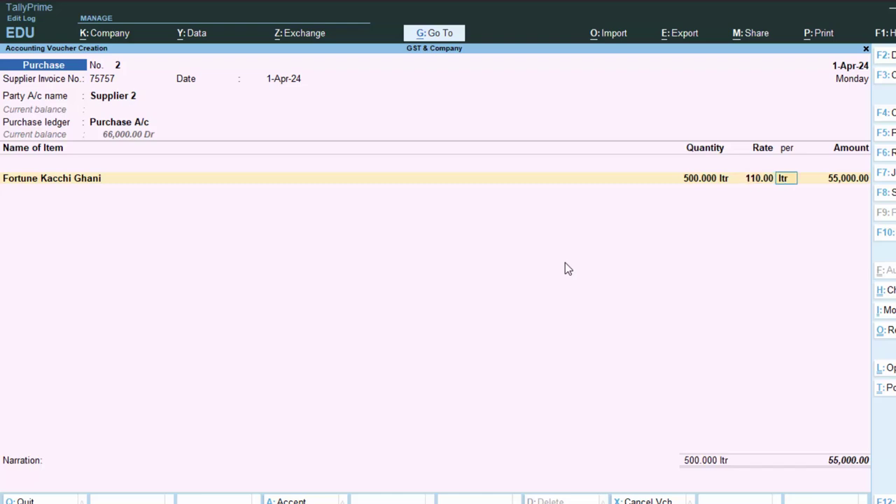
key("Return")
key("Return")
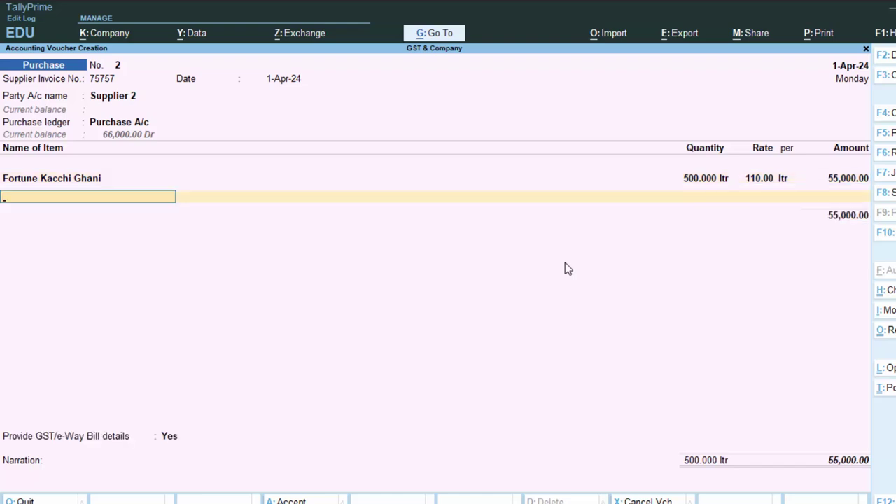
type("c")
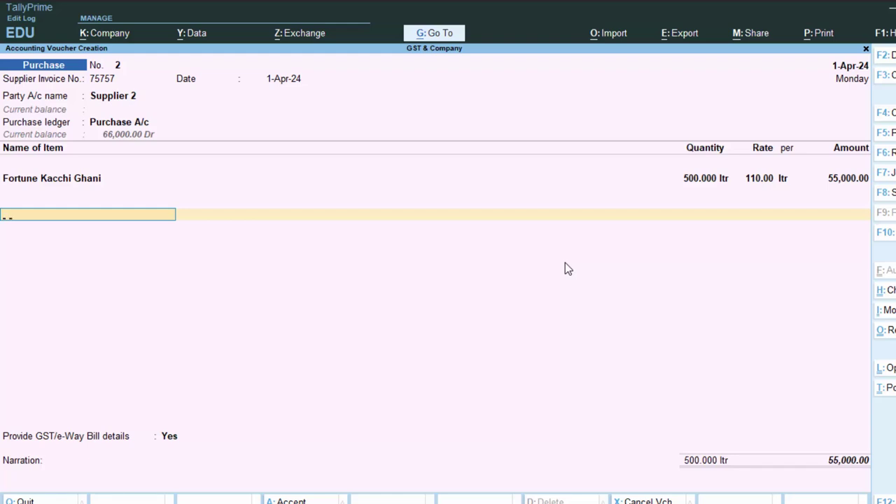
key("Return")
key("BackSpace")
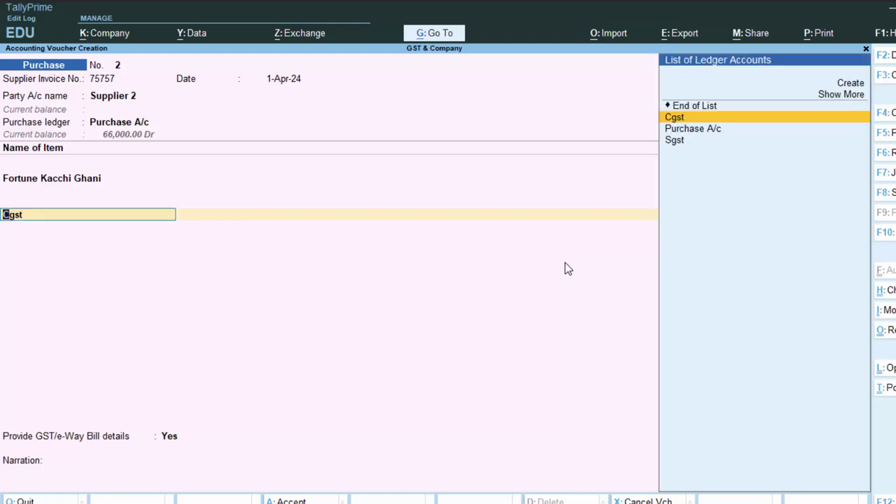
key("BackSpace")
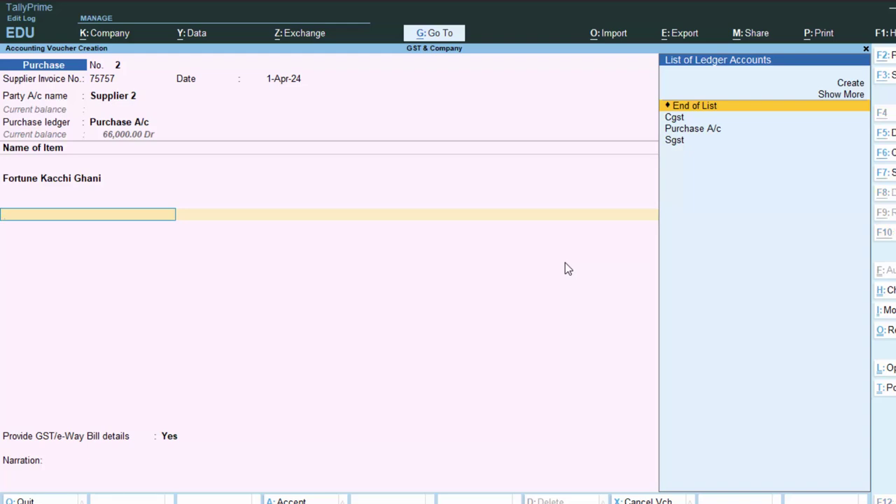
Create a ledger named Igst under Duties & Taxes from the voucher's tax ledger line.
key("alt+c")
type("Igst")
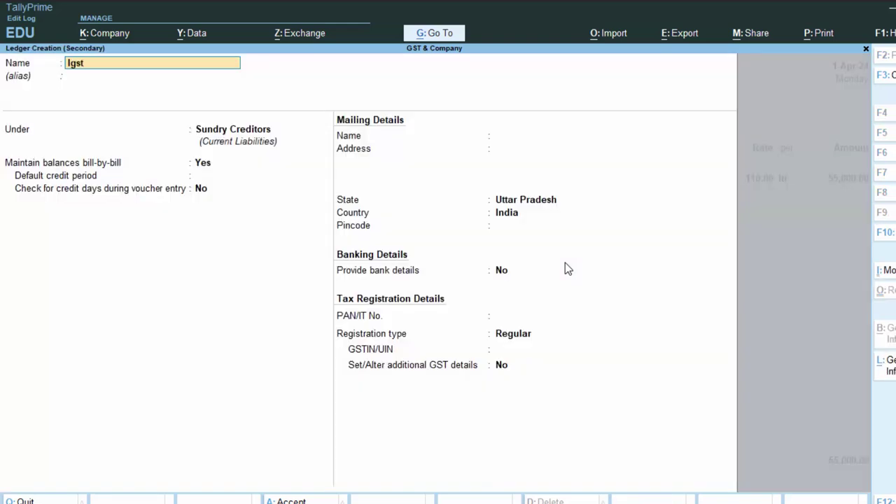
key("Return")
key("Return")
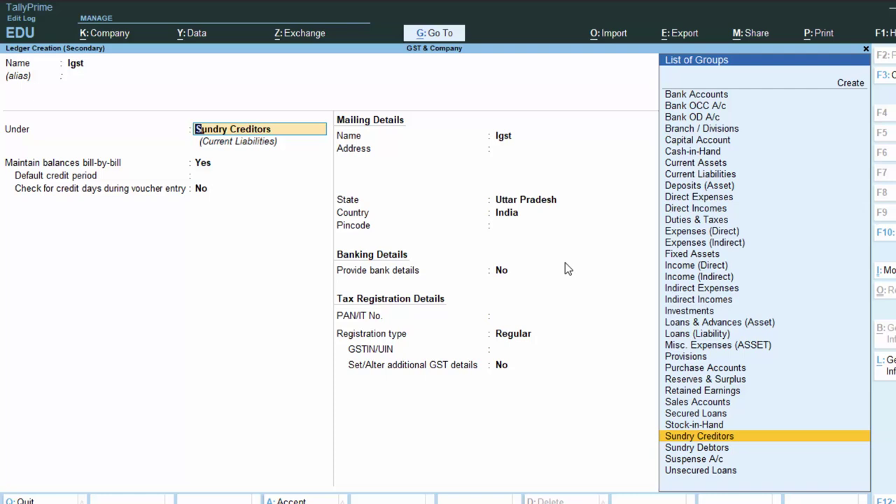
type("D")
key("Down")
key("Down")
key("Down")
key("Down")
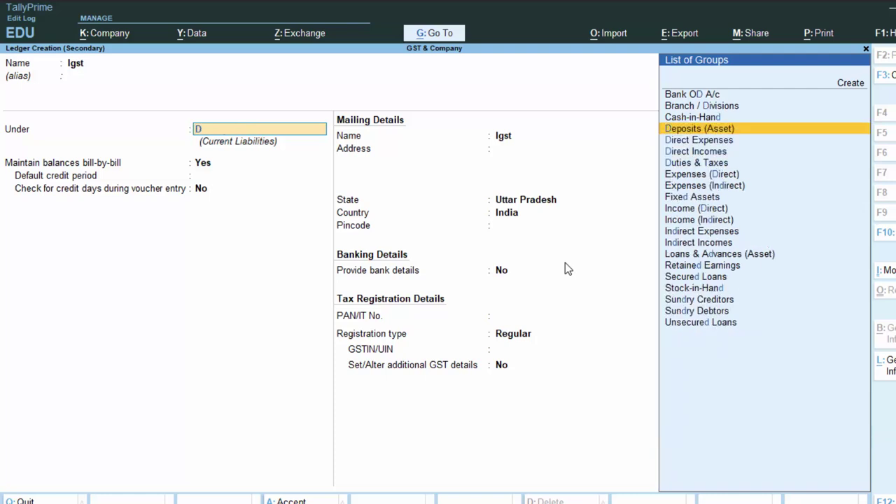
key("Return")
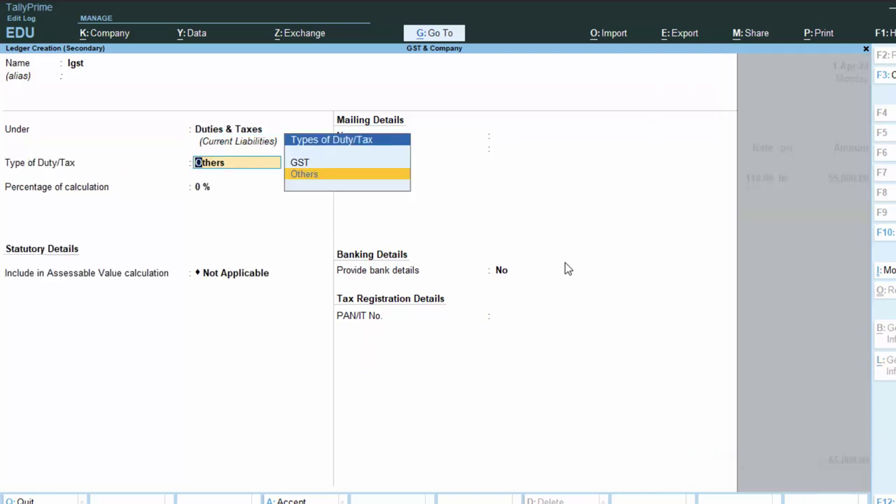
Set the Igst ledger's type of duty/tax to GST and its tax type to IGST.
key("Up")
key("Return")
key("Return")
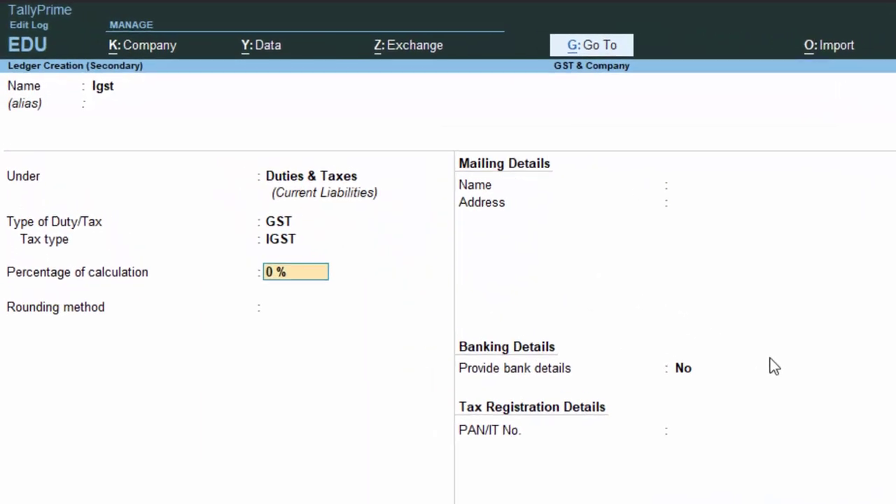
Keep the Igst percentage at 0 %, set Normal Rounding with limit 0, keep bank details at No, and save the ledger.
key("Return")
key("Down")
key("Down")
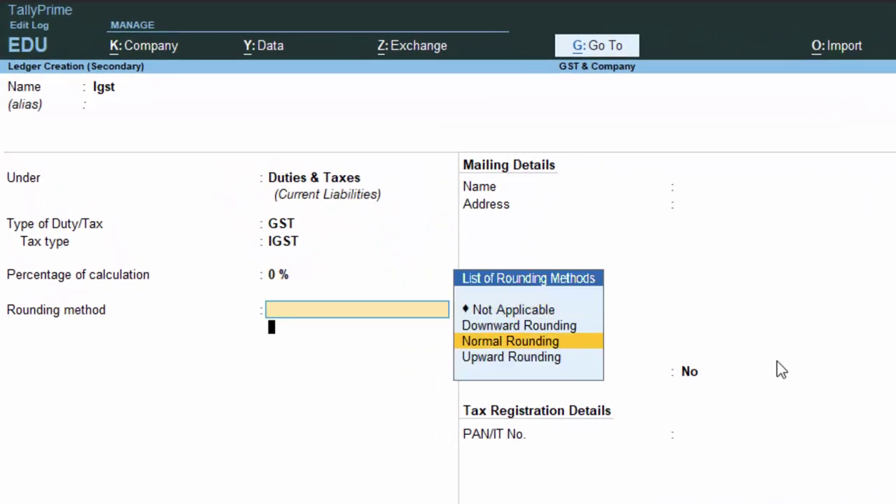
key("Return")
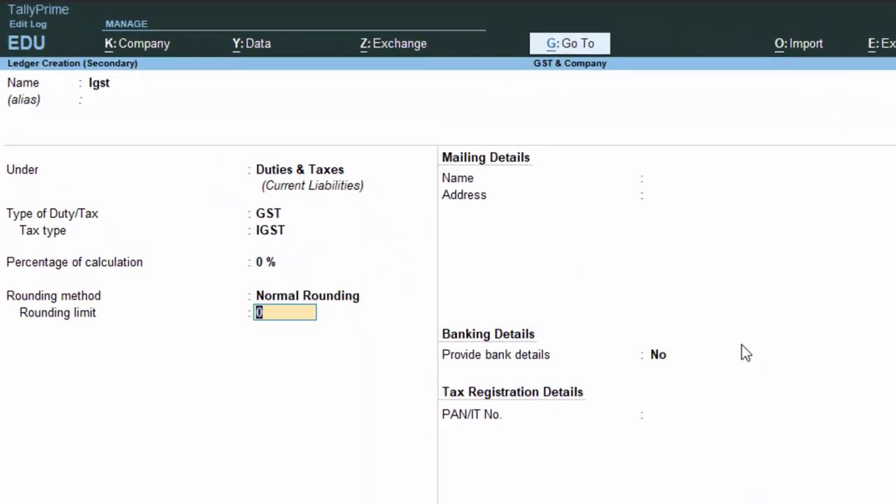
key("Return")
key("Return")
key("Return")
key("Return")
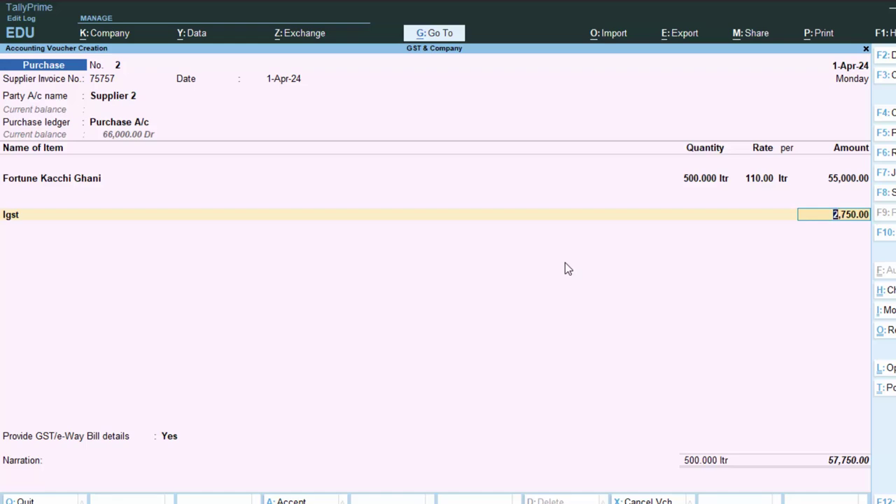
Accept the Igst amount, finish the ledger entries of voucher 2, and set Provide GST/e-Way Bill details to No.
key("Return")
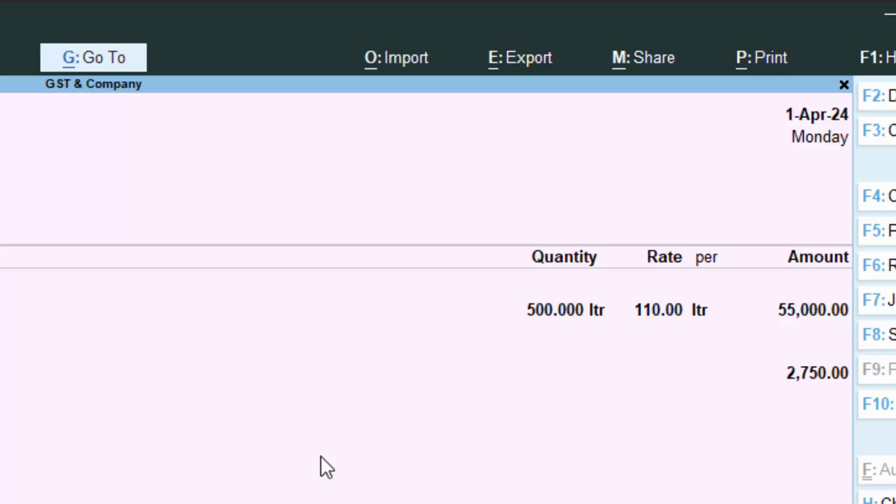
key("Return")
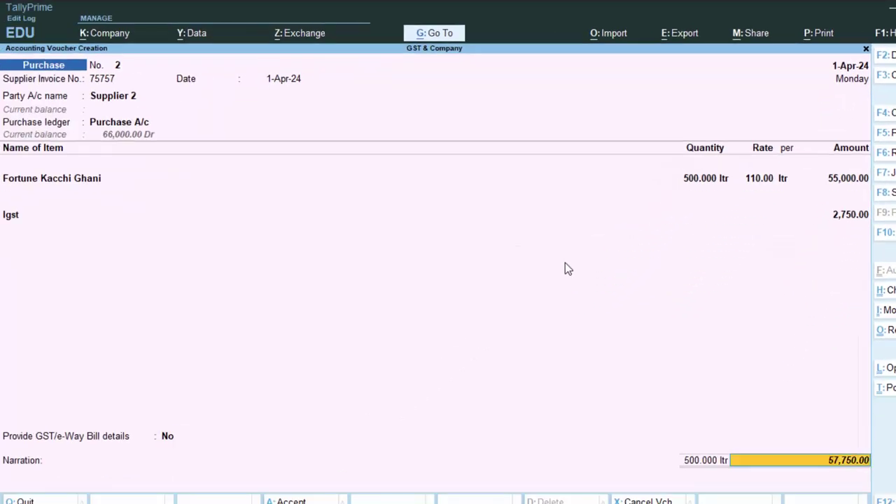
key("Return")
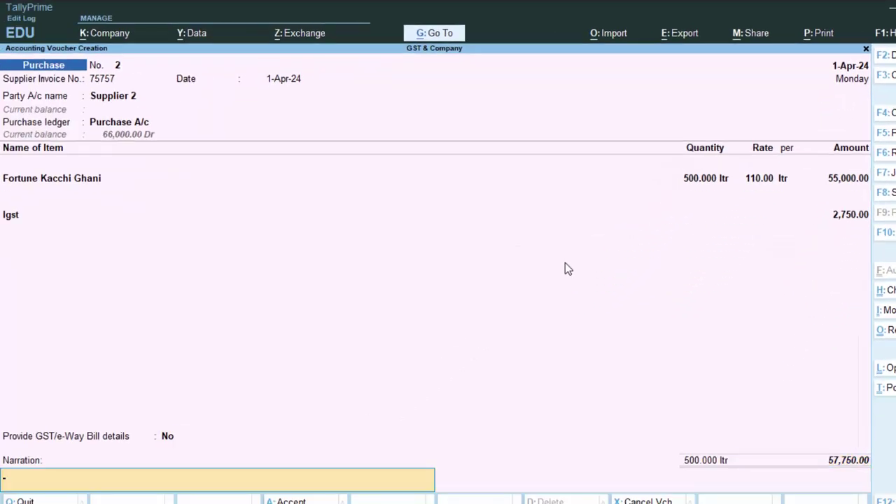
Enter the narration "The goods have been purchased on credit" and save the Supplier 2 purchase voucher.
type("The")
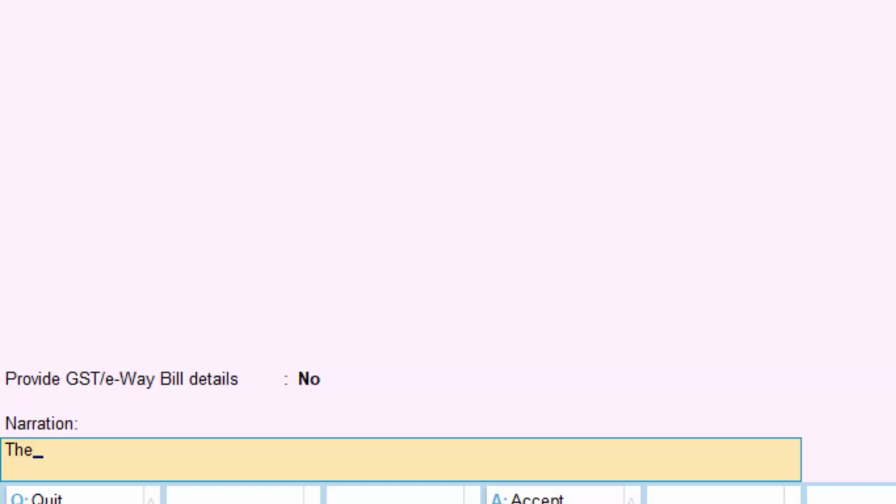
type("goods h")
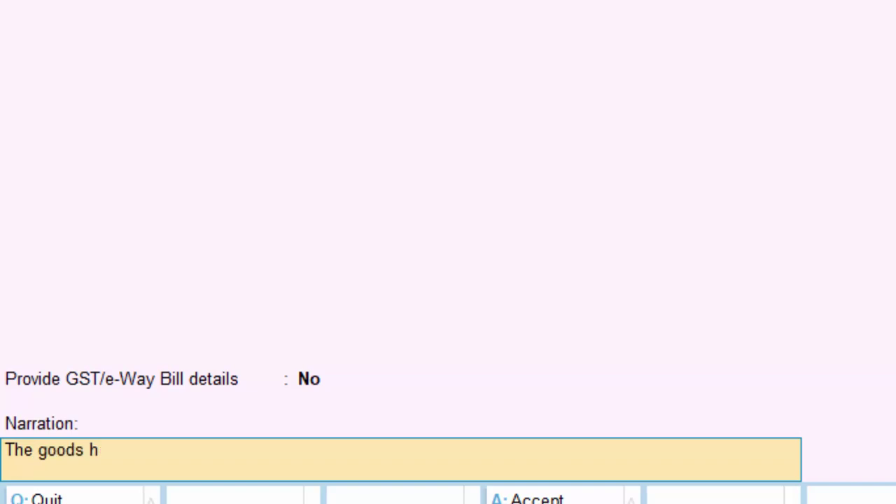
type("ave bee")
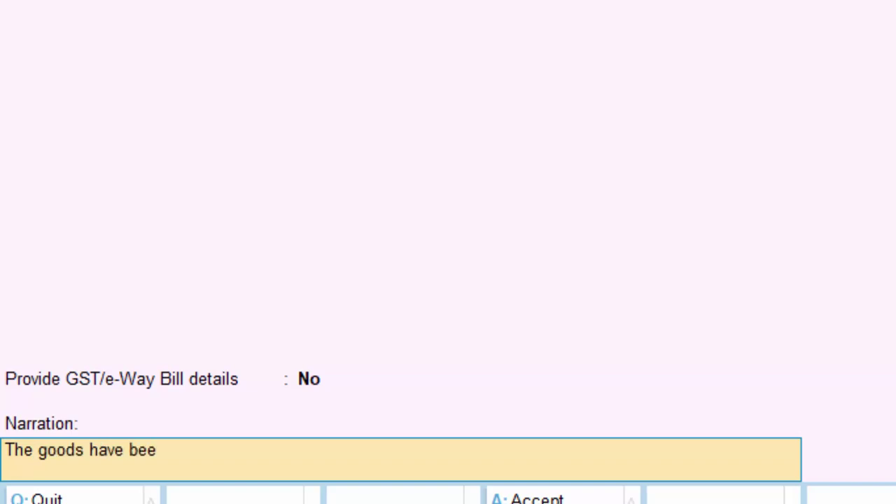
type("n purchased")
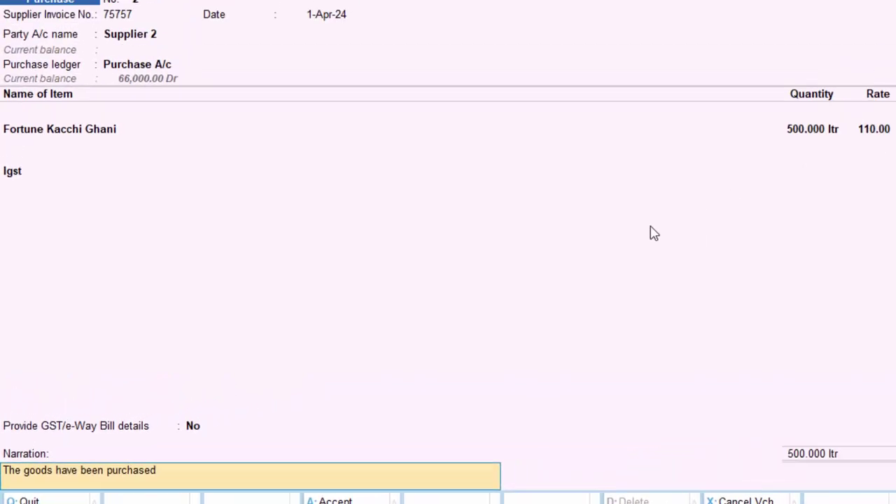
type(" on cred")
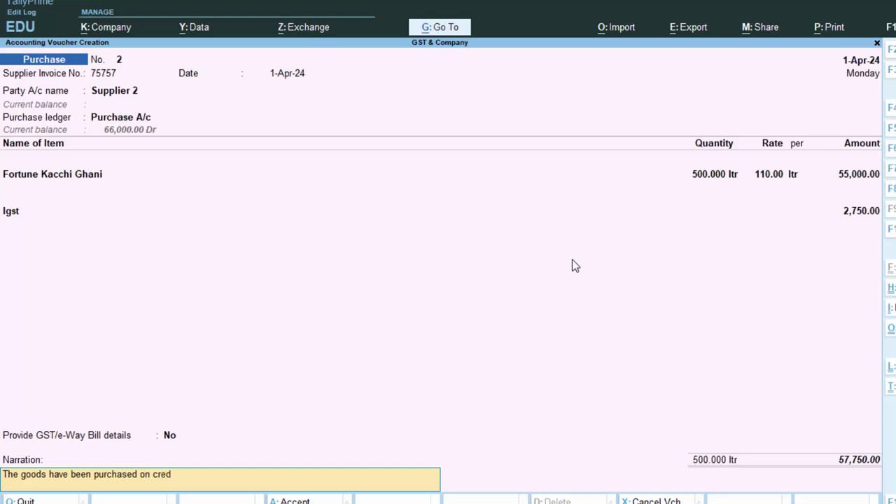
type("it.")
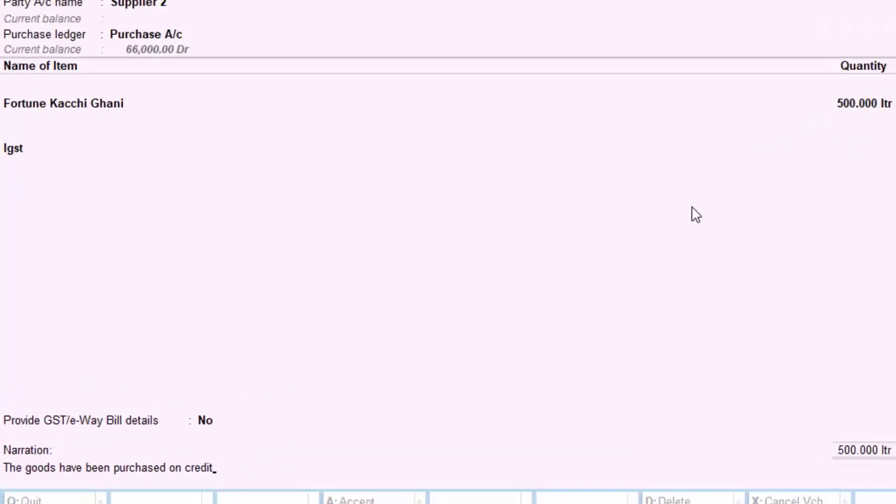
key("Return")
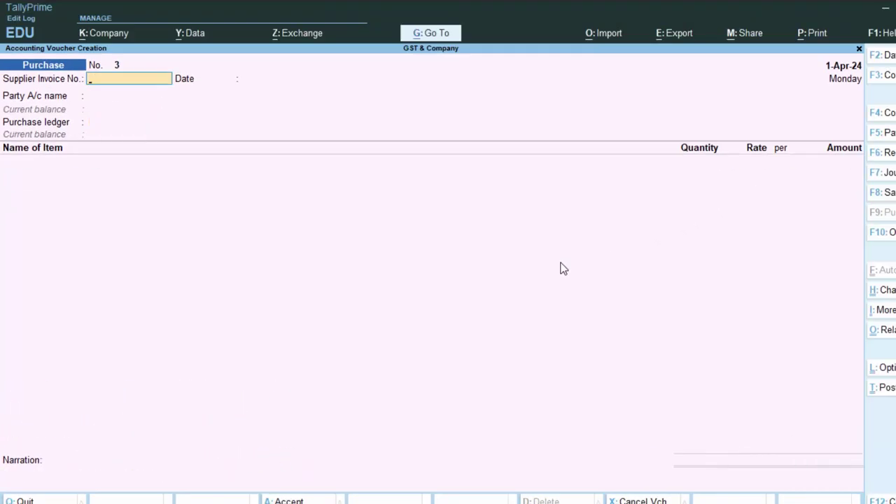
Quit voucher entry, reopen a blank purchase voucher, and enter supplier invoice number 5755.
key("Escape")
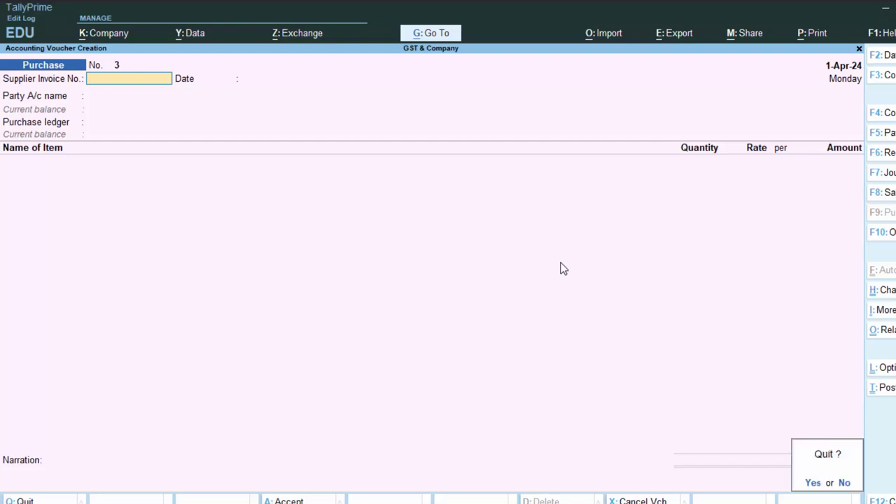
key("y")
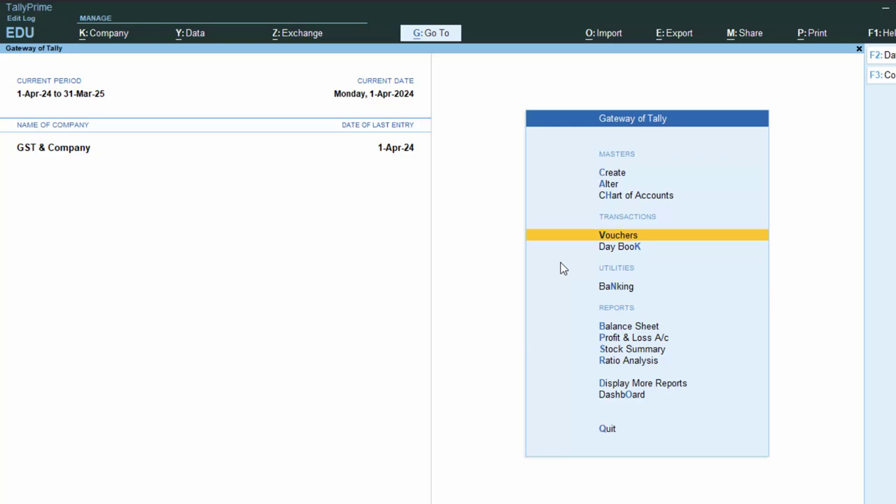
key("Return")
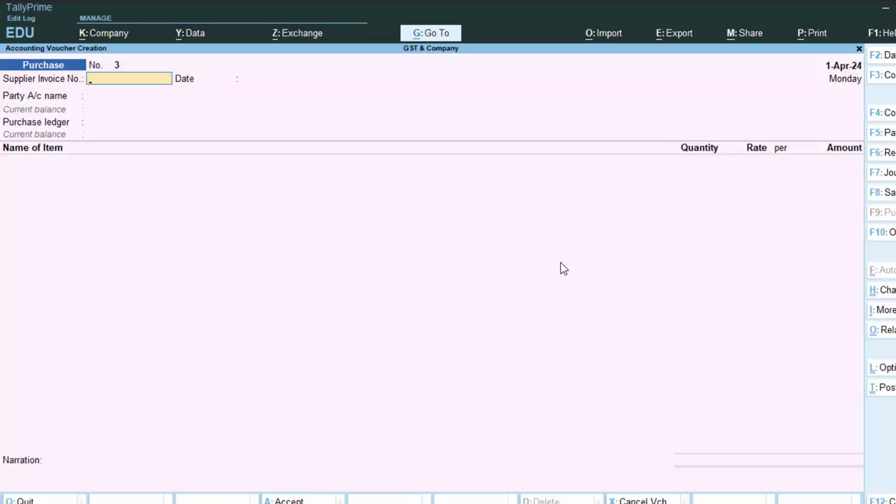
type("5755")
key("Return")
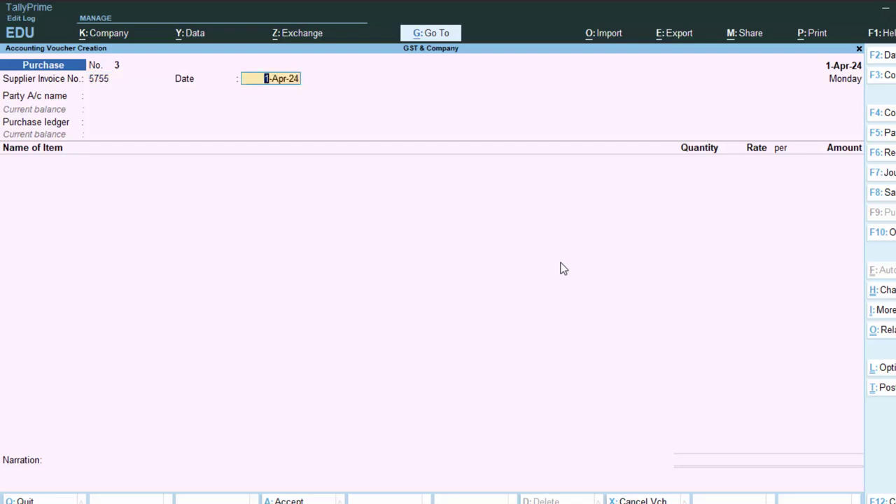
Keep the supplier invoice date 1-Apr-24 and select Supplier 1 as the party account.
key("Return")
key("Down")
key("Return")
key("Return")
key("Return")
key("Return")
key("Return")
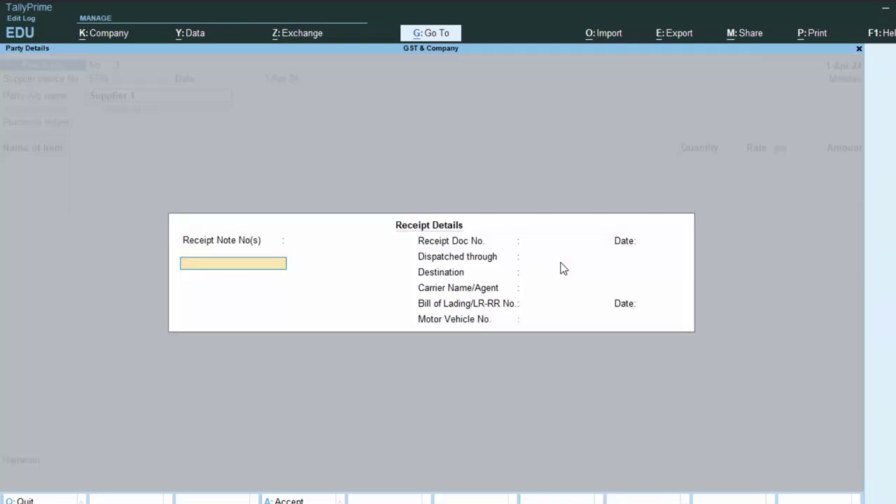
Leave the receipt details blank, accept the party details, and use Purchase A/c as the purchase ledger.
key("Return")
key("Return")
key("Return")
key("Return")
key("Return")
key("Return")
key("Return")
key("Return")
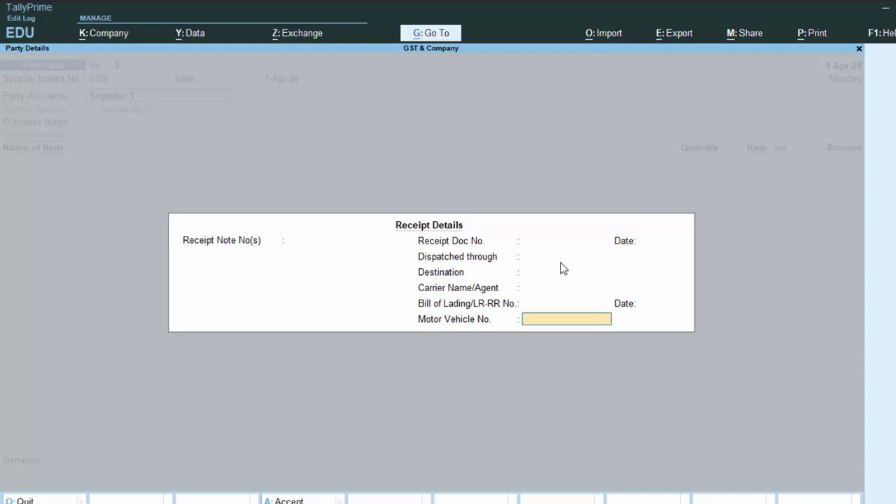
key("Return")
key("Return")
key("Return")
key("Return")
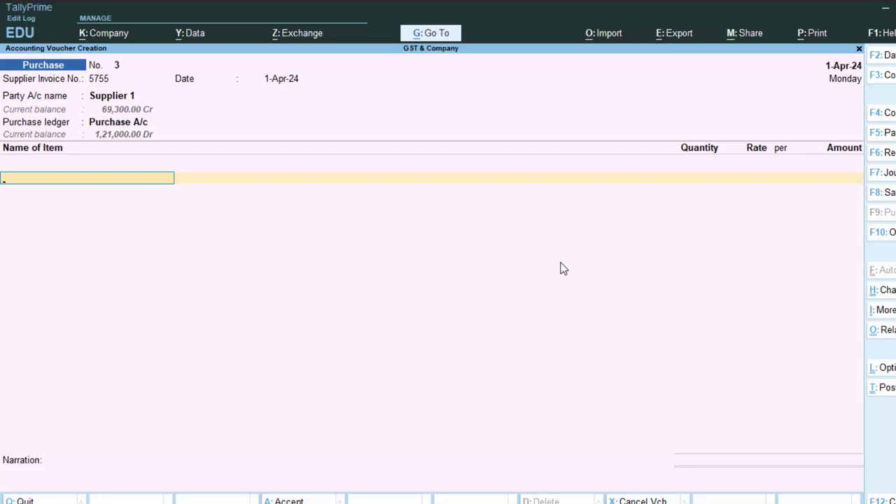
Add the item Fortune Kacchi Ghani with quantity 5 ltr at rate 110.00 per ltr and finish the item list.
type("f")
key("Return")
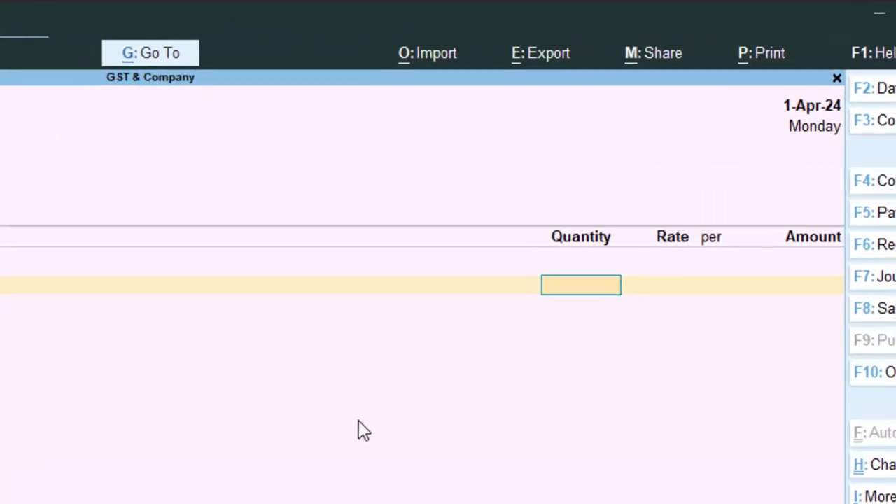
type("5")
key("Return")
key("Return")
key("Return")
key("Return")
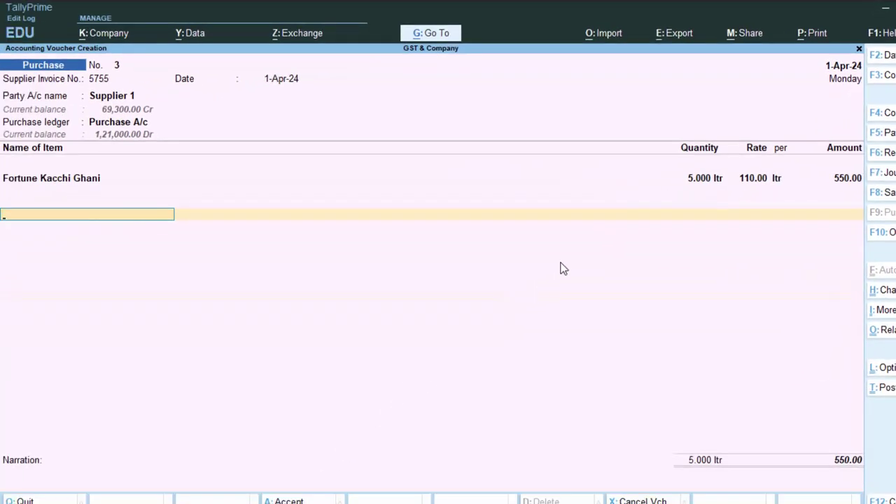
Start a new ledger from the voucher, name it Utgst, and place it under Duties & Taxes.
key("alt+c")
type("Utg")
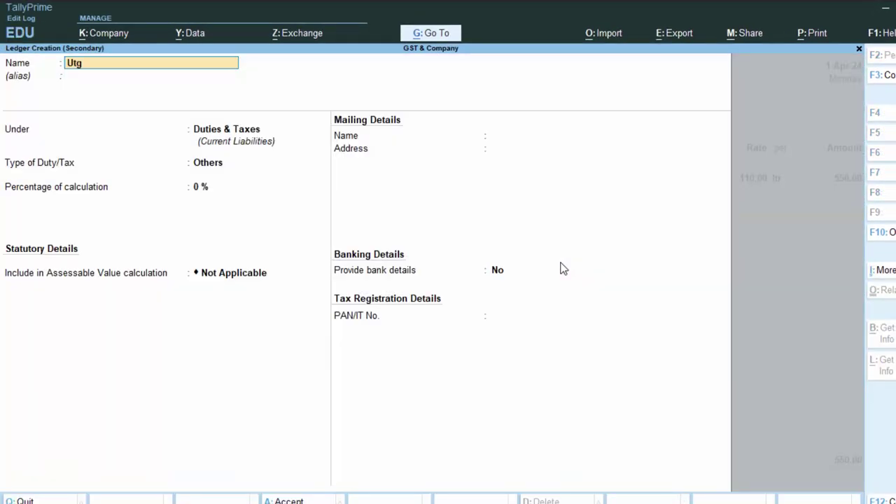
type("st")
key("Return")
key("Return")
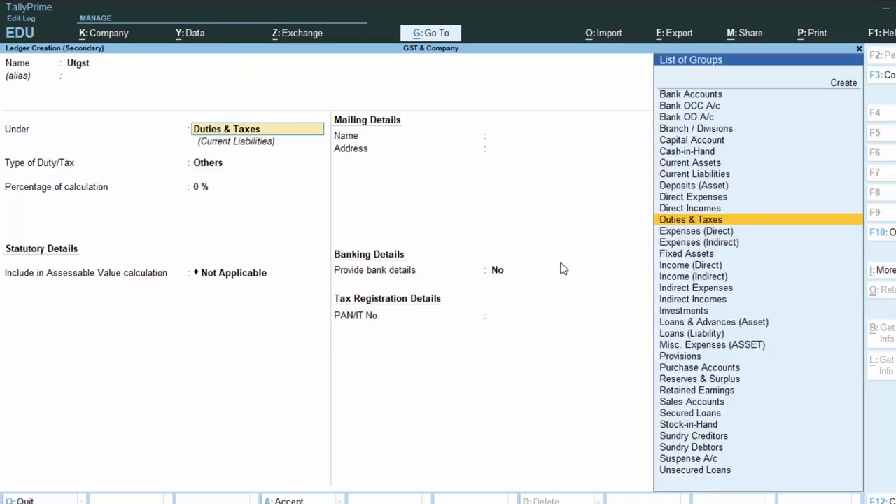
key("Return")
Set the Utgst ledger's type of duty/tax to GST and its tax type to SGST/UTGST.
key("Up")
key("Return")
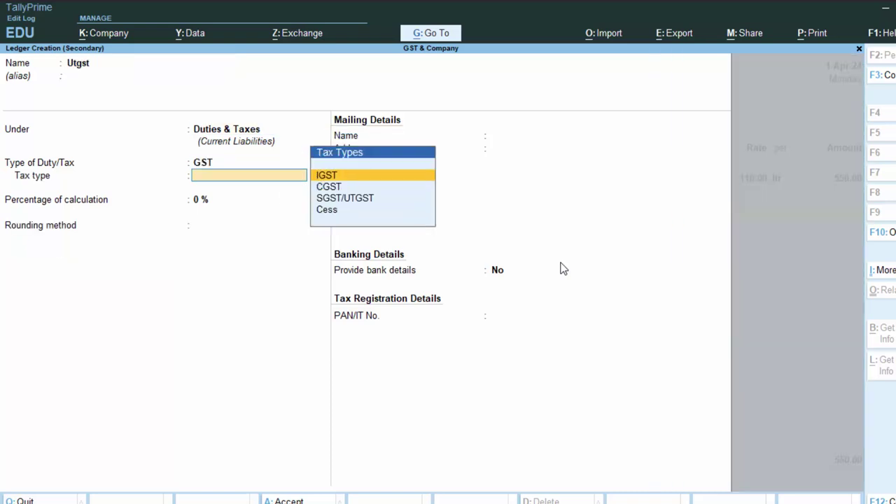
key("Down")
key("Down")
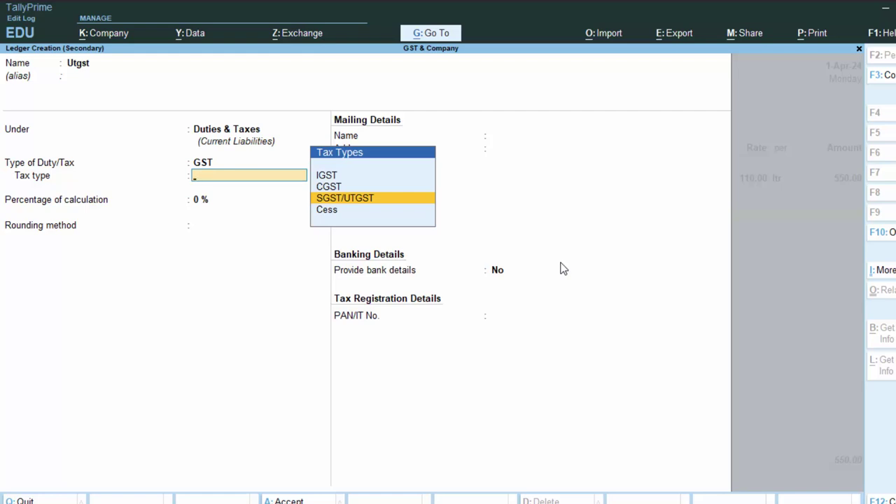
key("Return")
Keep the Utgst percentage at 0 %, choose Normal Rounding, and save the ledger.
key("Return")
key("Down")
key("Down")
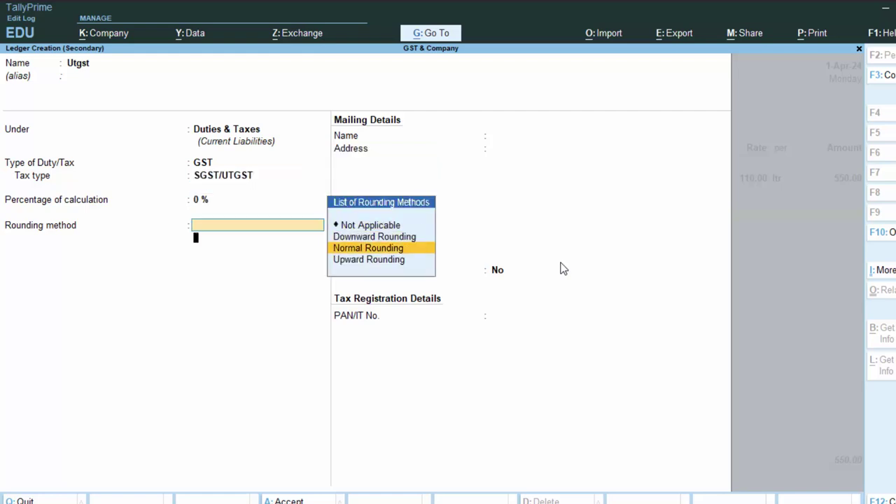
key("ctrl+a")
key("BackSpace")
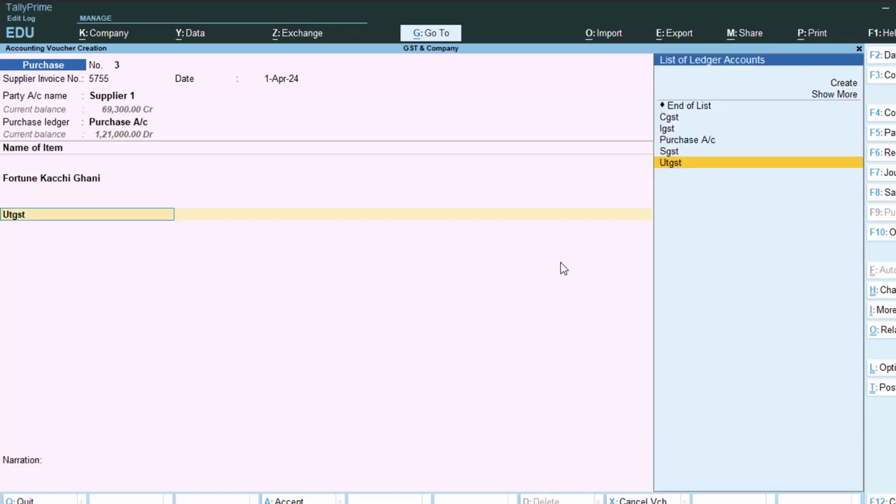
Apply the Utgst ledger to purchase voucher 3, and quit the voucher without saving it.
key("Return")
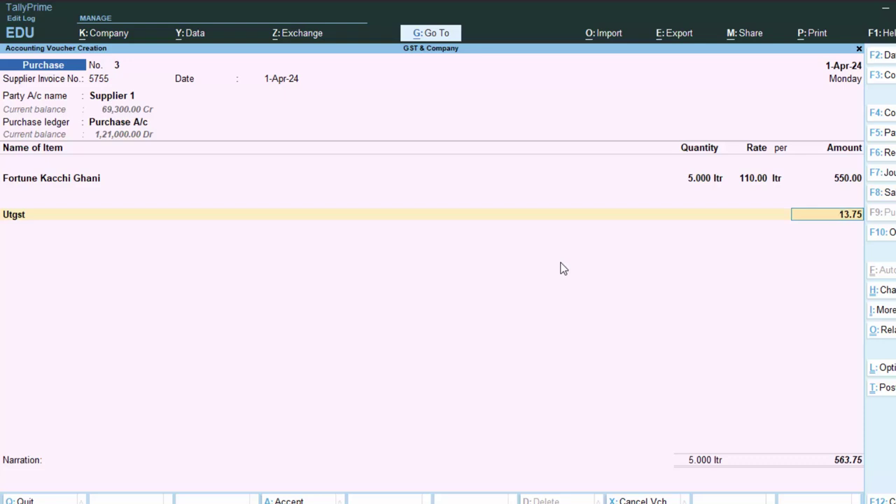
key("shift+Tab")
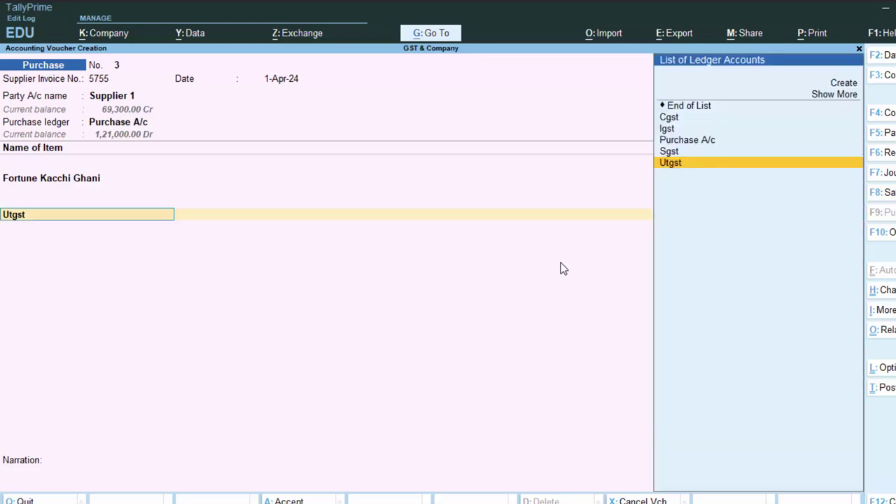
key("ctrl+q")
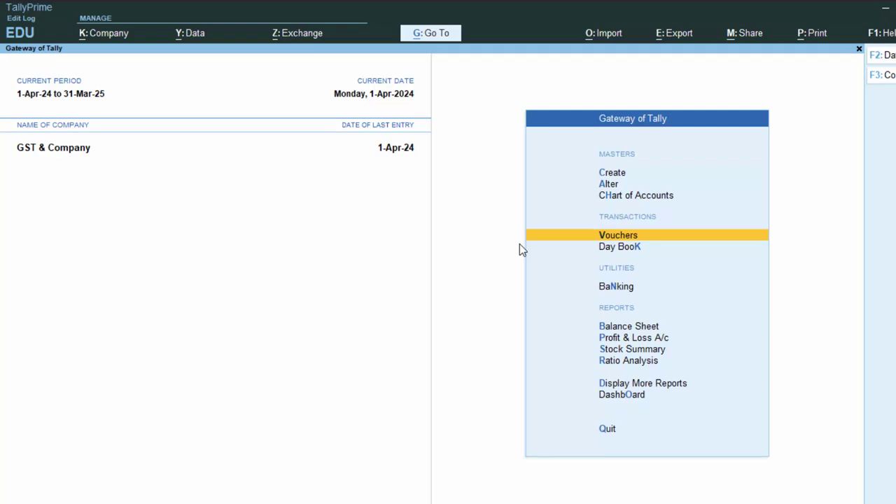
Check the state set in the company details of GST & Company without altering anything.
key("F3")
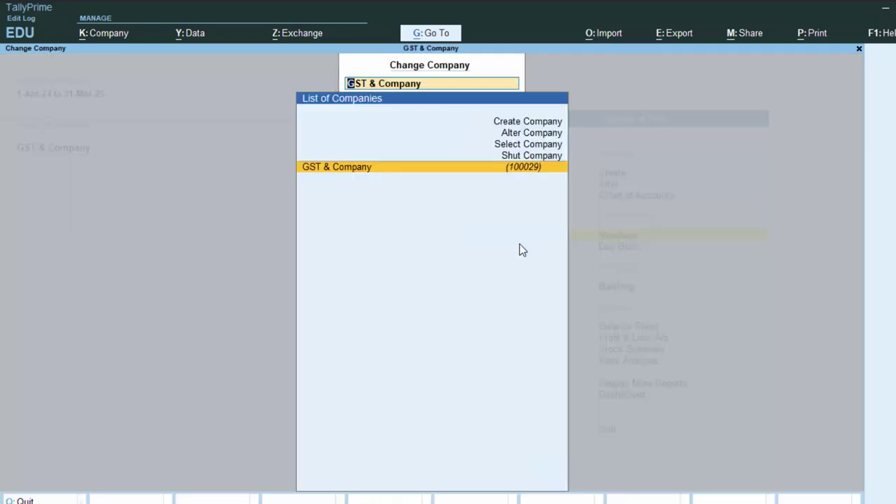
left_click(525, 134)
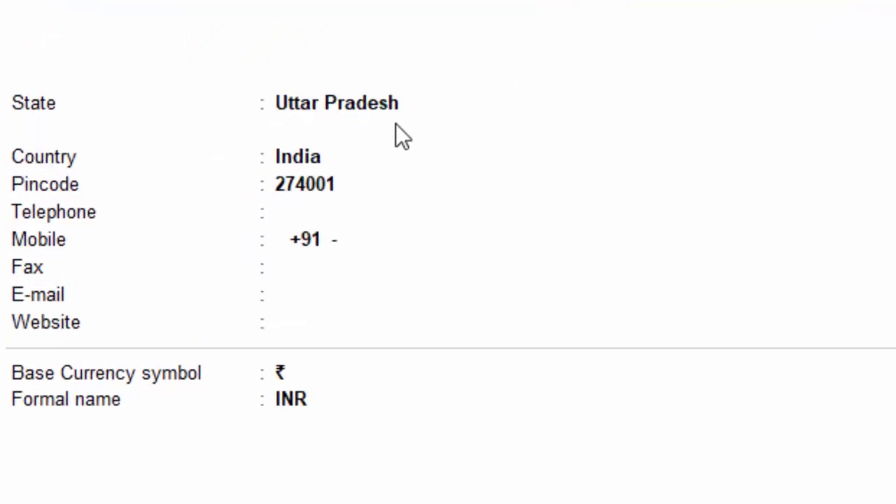
key("Escape")
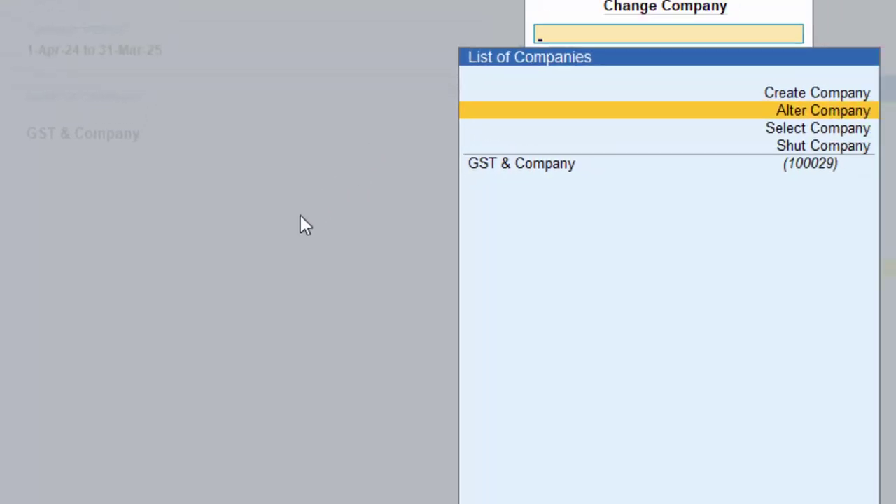
Start creating a new company named Union, keep Union as the mailing name, and leave the address blank.
key("Up")
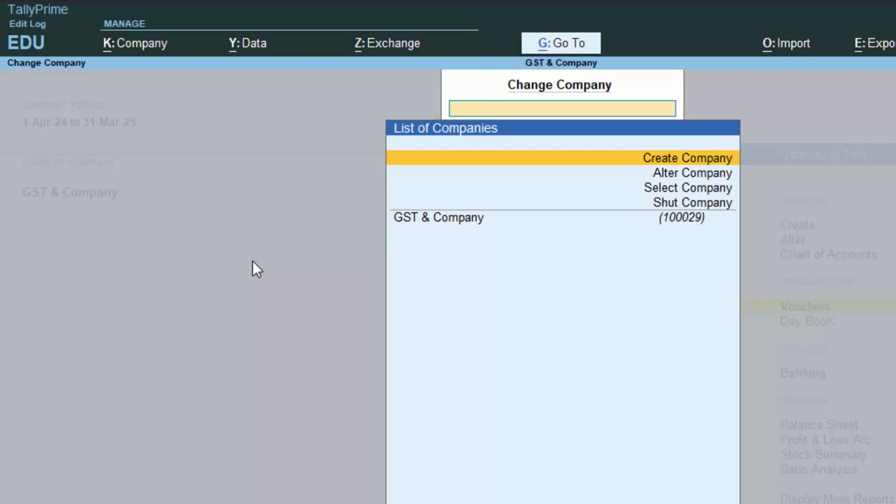
key("Return")
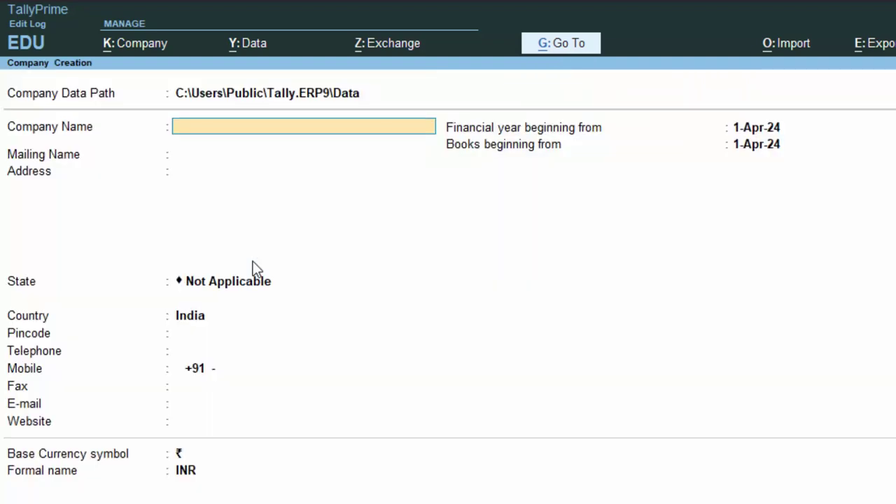
type("Unio")
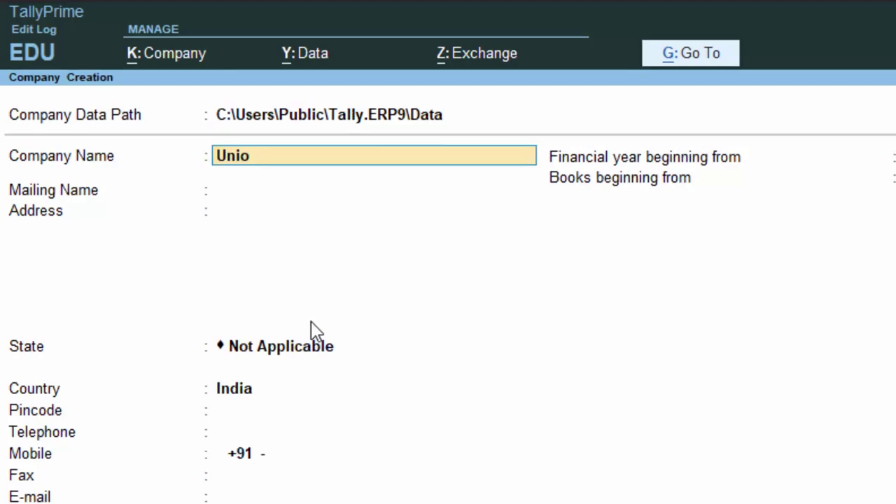
type("n")
key("Return")
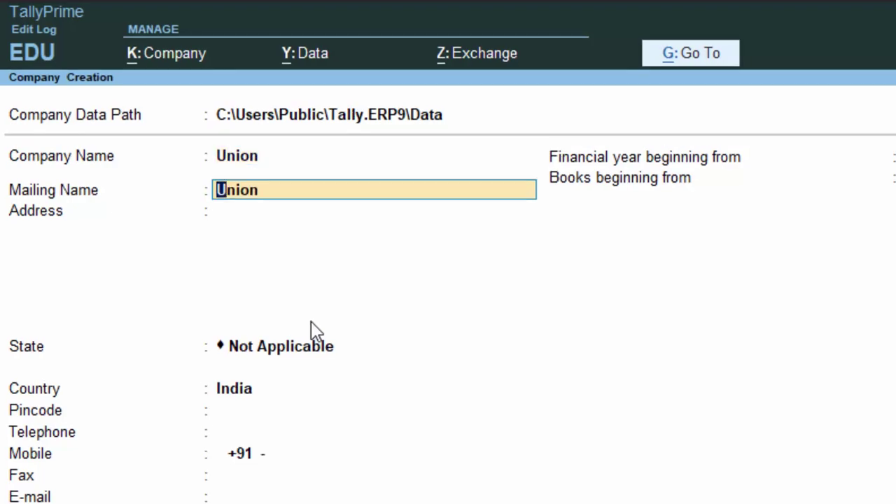
key("Return")
key("Return")
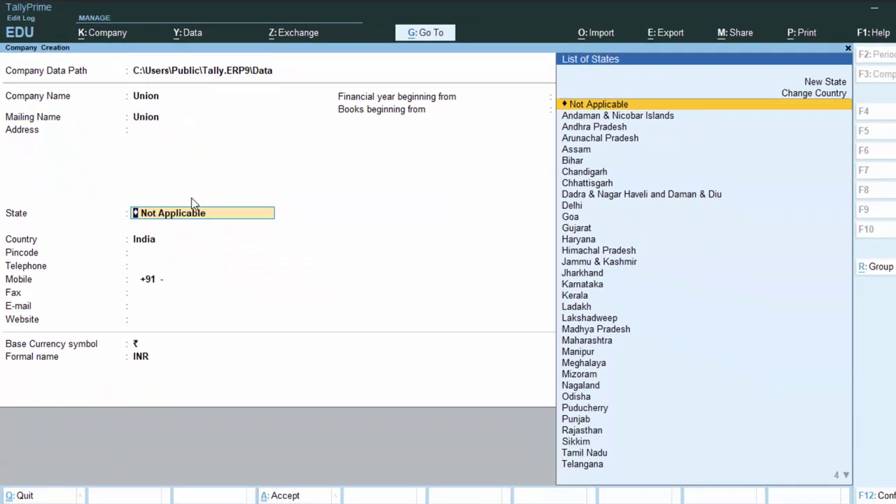
Set the new company's state to Andaman & Nicobar Islands.
type("A")
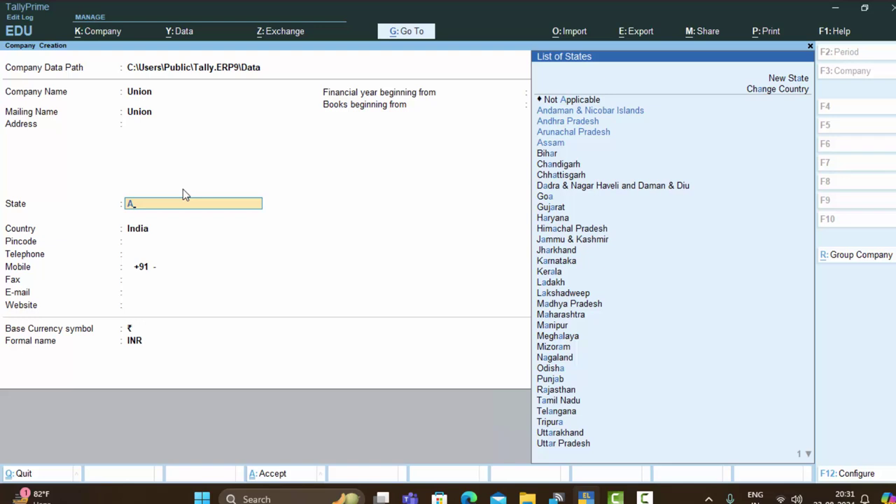
key("Up")
key("Up")
key("Down")
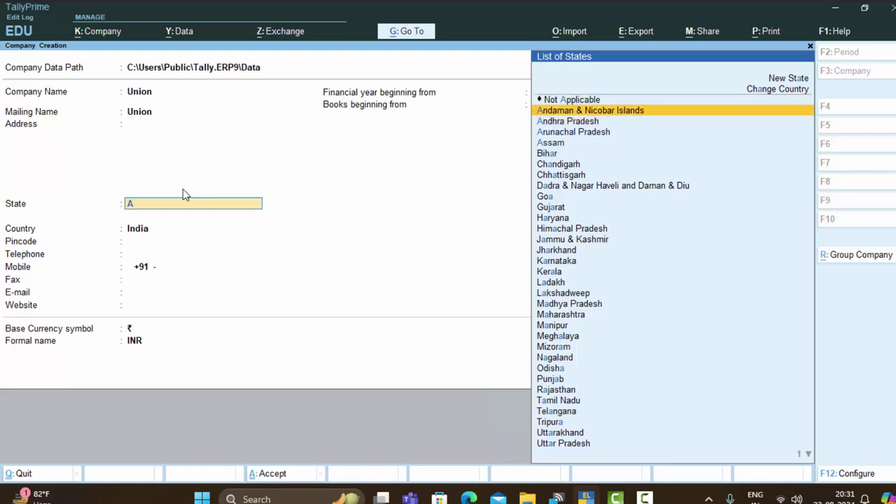
key("Return")
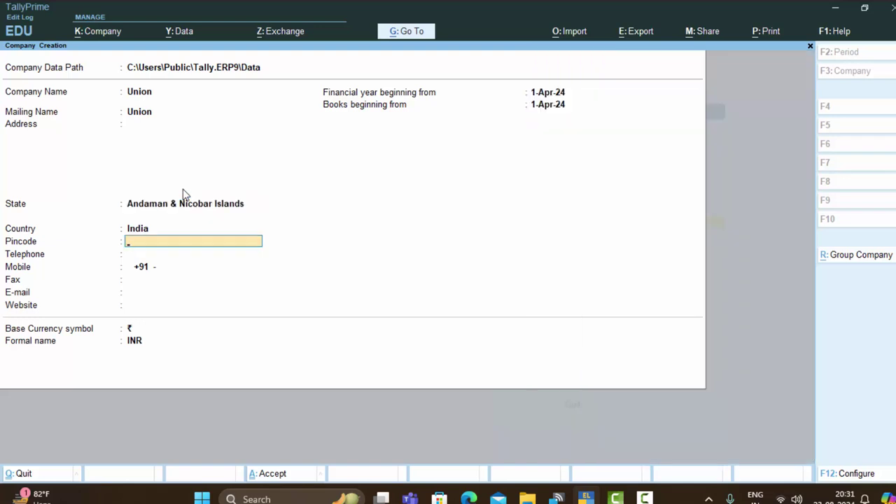
Enter the company's pincode and leave the telephone, mobile, fax, e-mail and website fields blank.
type("55798")
key("Return")
key("Return")
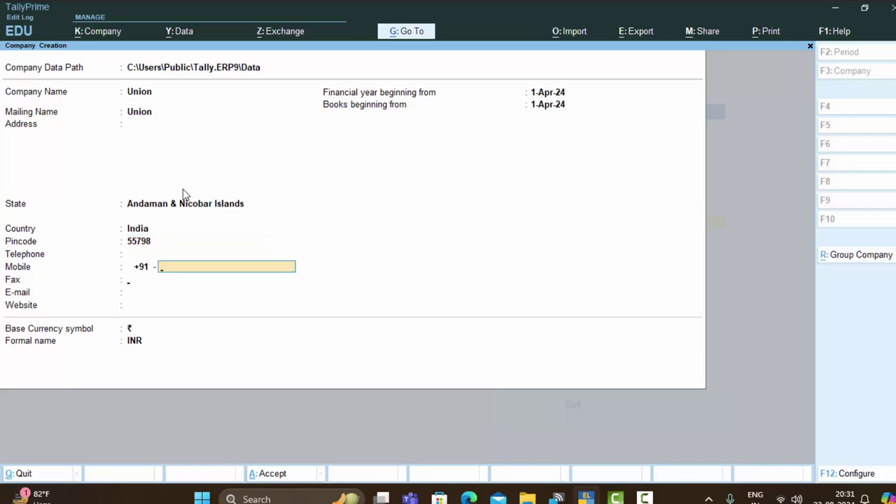
key("Return")
key("Return")
key("Return")
key("Return")
Keep the financial year and books beginning from 1-Apr-24, keep the default base currency, and accept the Union company.
key("Return")
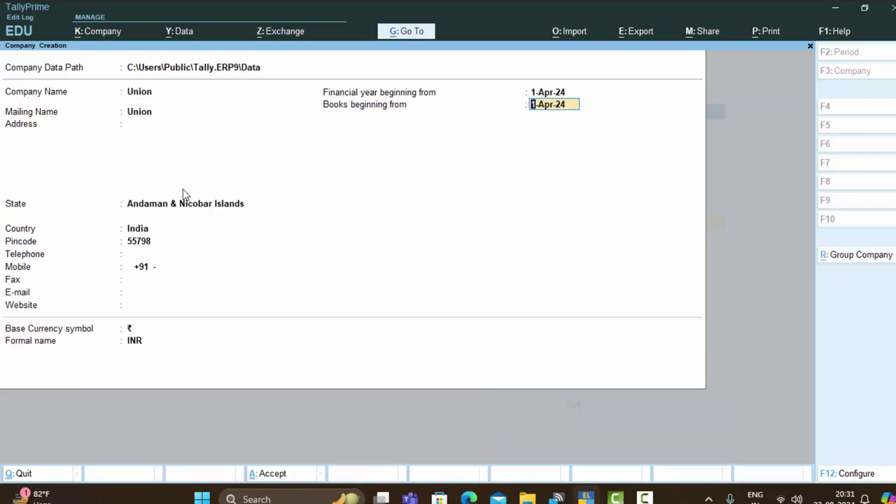
key("Return")
key("Return")
key("Return")
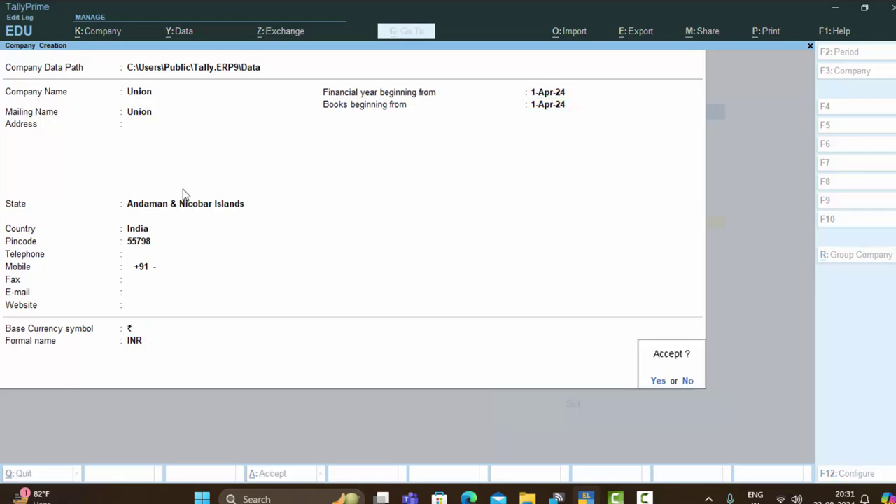
key("Return")
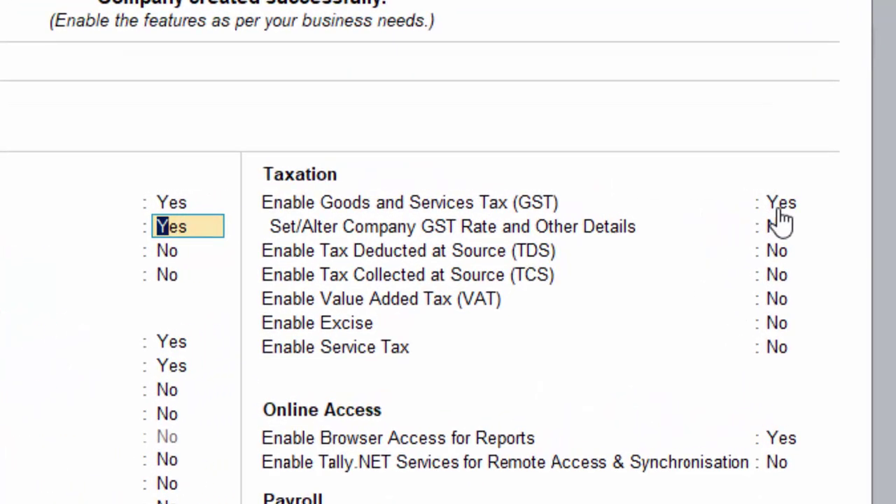
Enable Goods and Services Tax (GST) for Union and keep the GST registration status Active.
left_click(790, 219)
type("y")
key("Return")
key("Return")
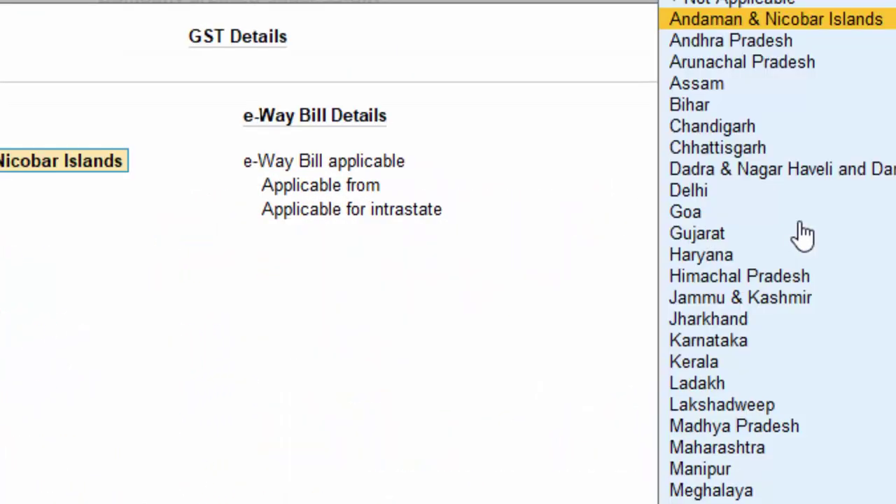
Keep Andaman & Nicobar Islands as the GST state, registration type Regular, and Assessee of Other Territory at No.
key("Return")
key("Return")
key("Return")
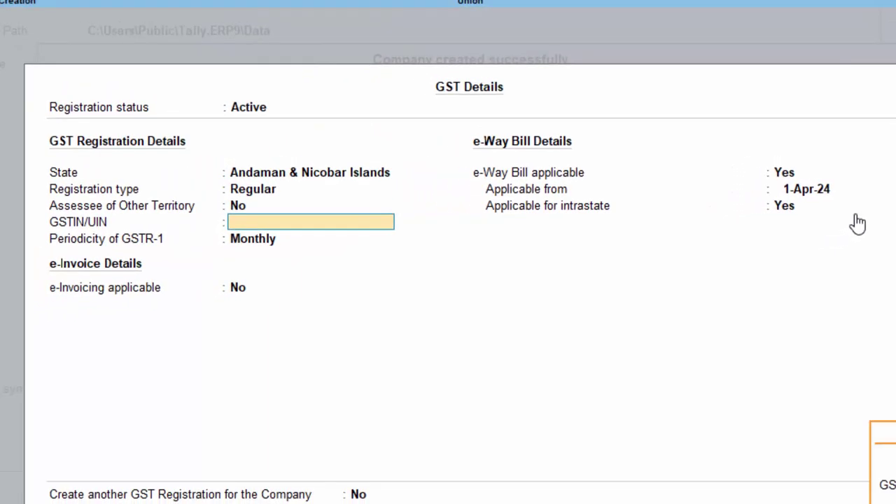
Leave GSTIN/UIN blank, keep monthly GSTR-1, no e-invoicing, and e-Way Bill applicable from 1-Apr-24 including intrastate, and accept the GST details.
key("Return")
key("Return")
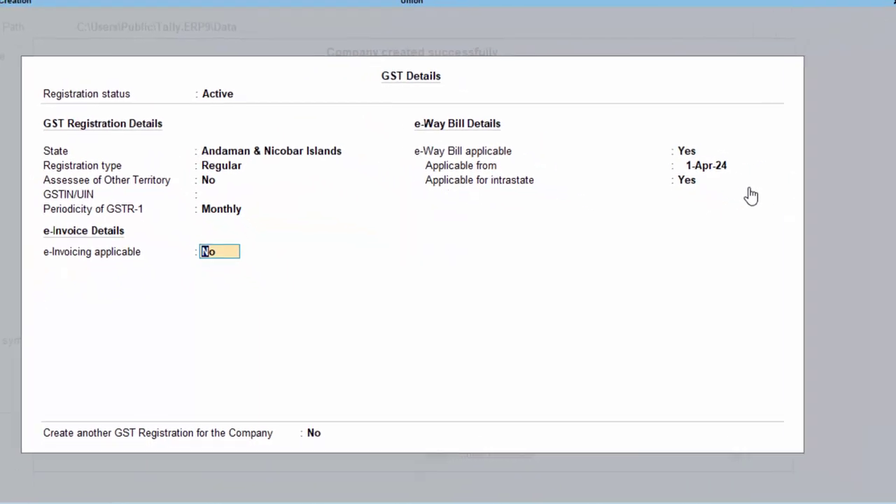
key("Return")
key("Return")
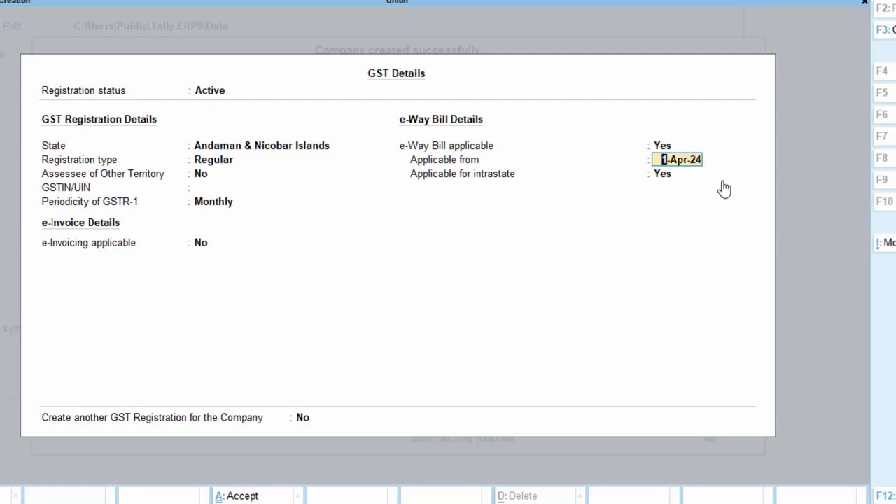
key("Return")
key("Return")
key("Return")
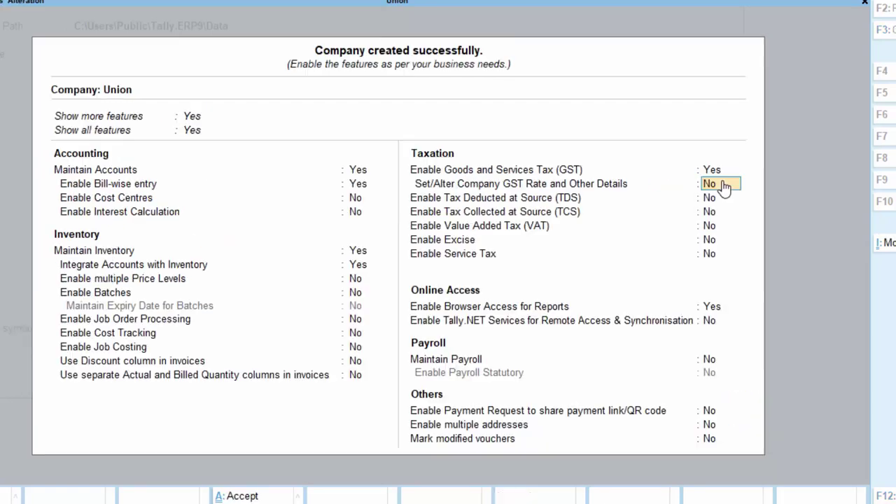
Enable company GST rate and other details, set HSN/SAC Details to Specify Details Here, and leave the HSN/SAC code and description blank.
key("y")
key("Return")
key("Return")
key("BackSpace")
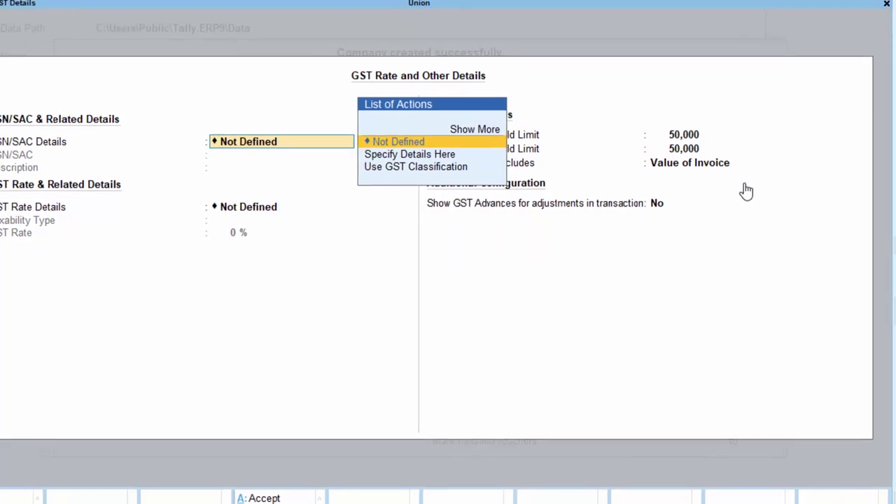
key("Down")
key("Return")
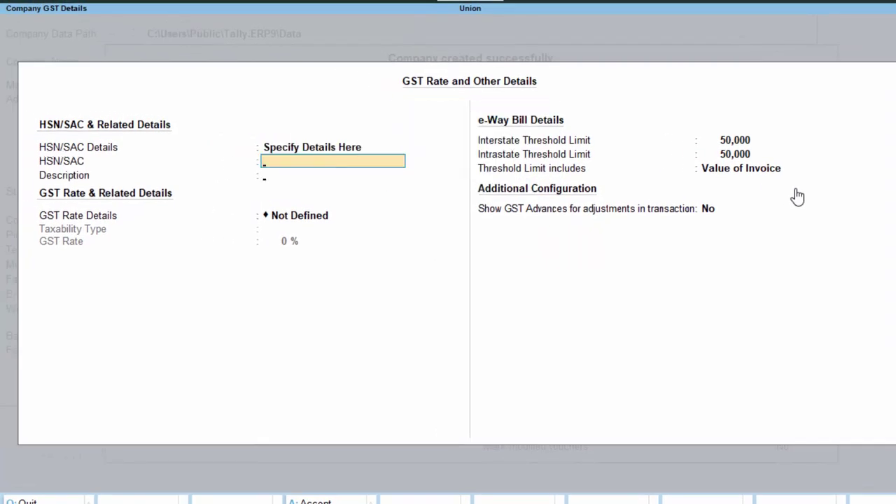
key("Return")
key("Return")
Set GST Rate Details to Specify Details Here, with taxability type Taxable and a GST rate of 12%.
key("Down")
key("Return")
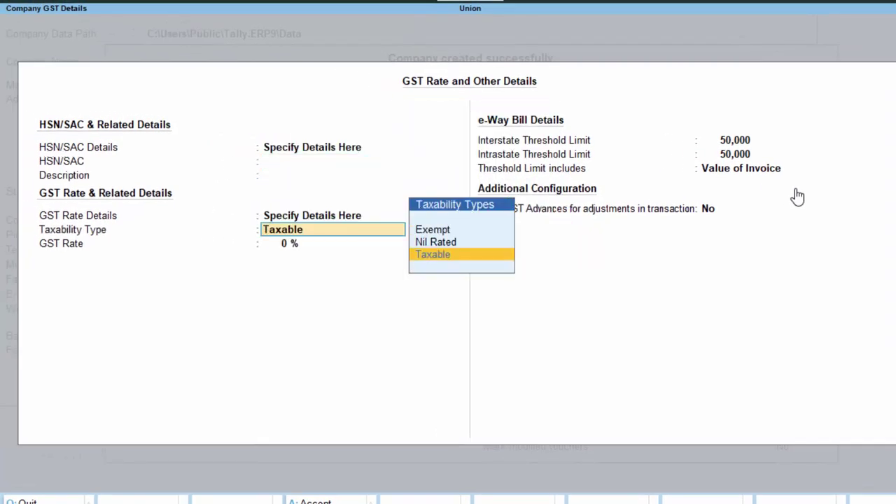
key("Return")
type("12")
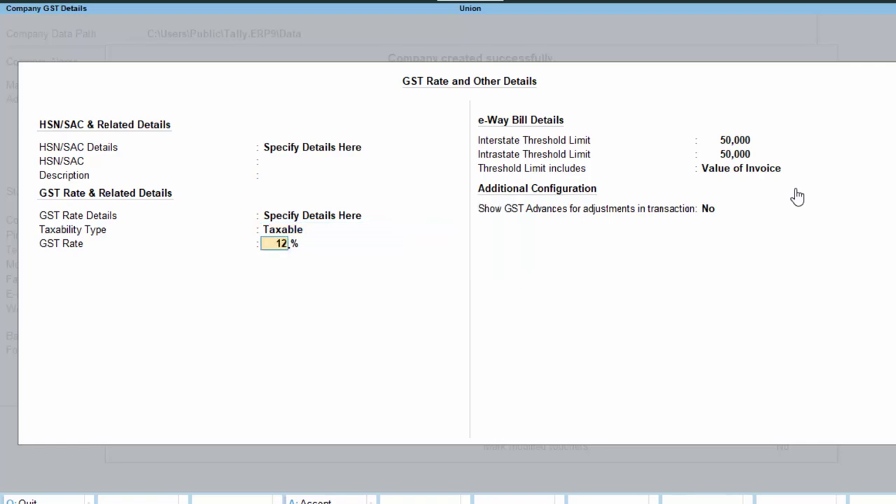
key("Return")
Keep both e-Way Bill threshold limits at 50,000 on Value of Invoice, keep GST advances at No, and accept the rate details.
key("Return")
key("Return")
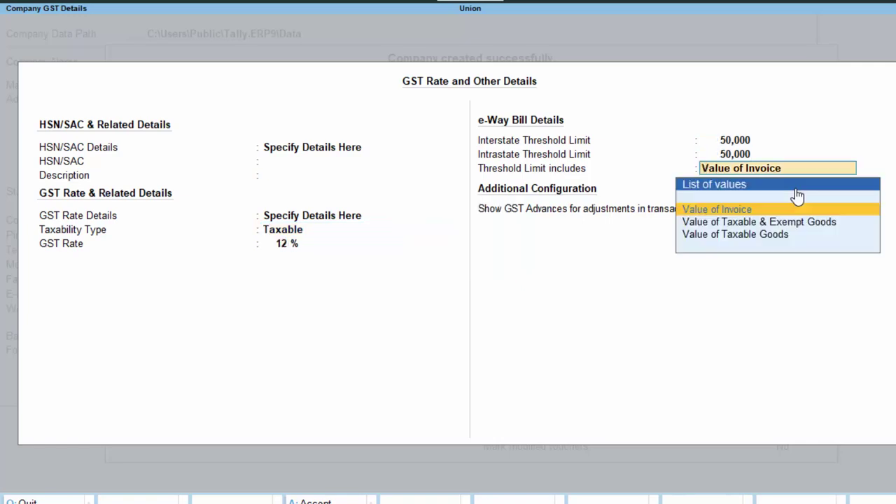
key("Return")
key("Return")
Keep the remaining taxation, online access, payroll and other features at their defaults and accept the Union company features.
key("Return")
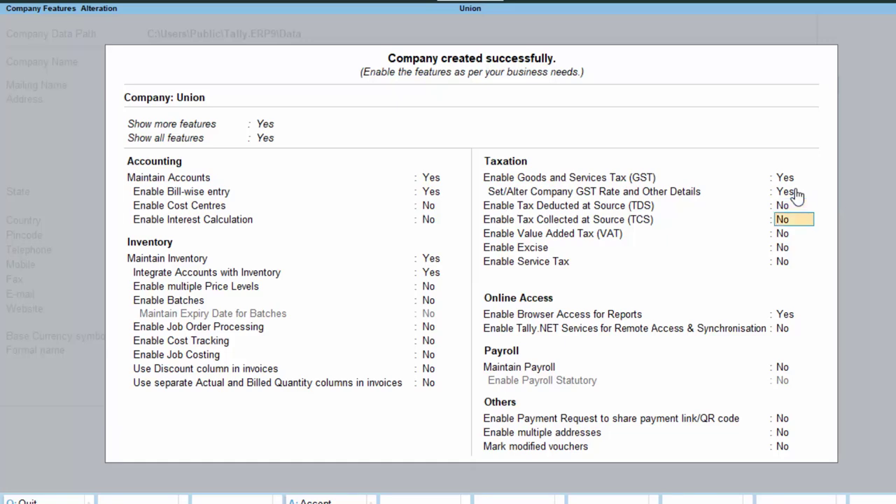
key("Return")
key("Return")
key("Return")
key("Return")
key("Return")
key("Return")
key("Return")
key("Return")
key("Return")
key("Return")
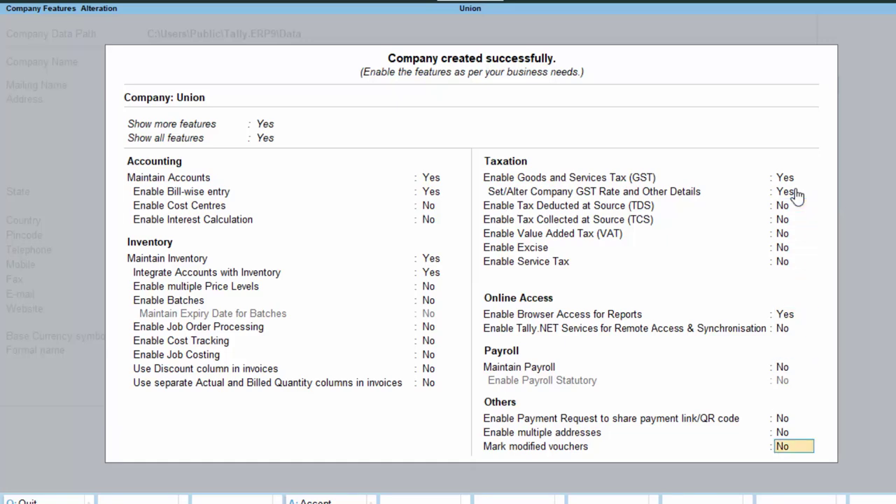
key("Return")
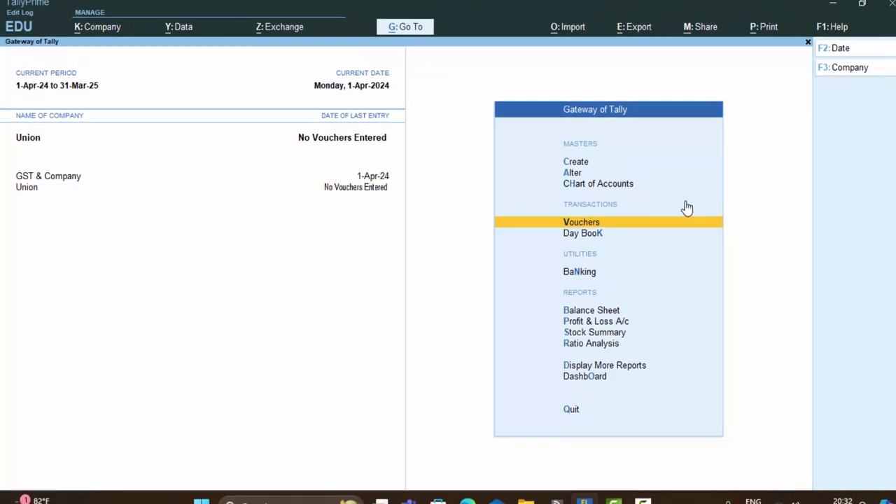
Review the Union company's saved details in Company Alteration, and return to the Gateway of Tally without changes.
key("F3")
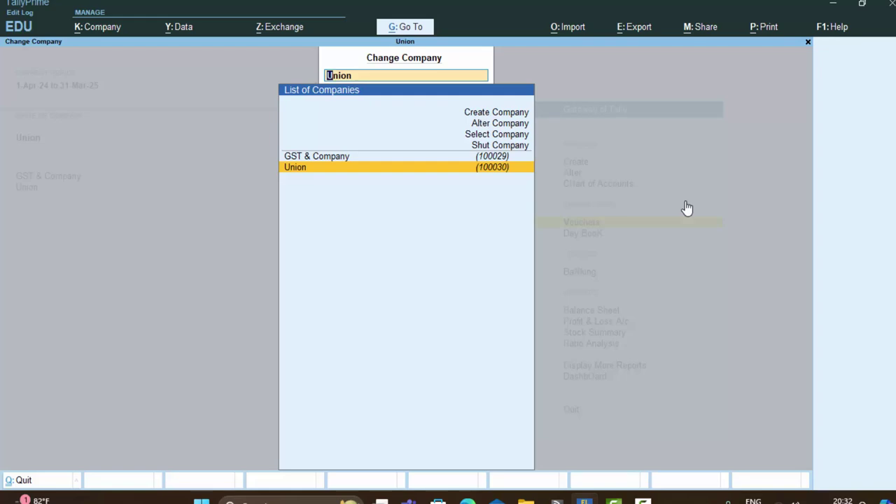
key("Escape")
key("F3")
key("Up")
key("Up")
key("Up")
key("Up")
key("Return")
key("Return")
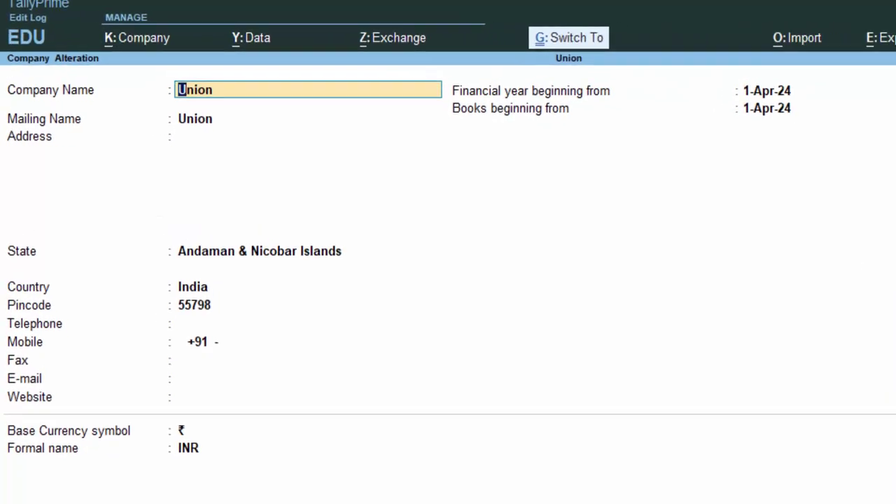
key("Escape")
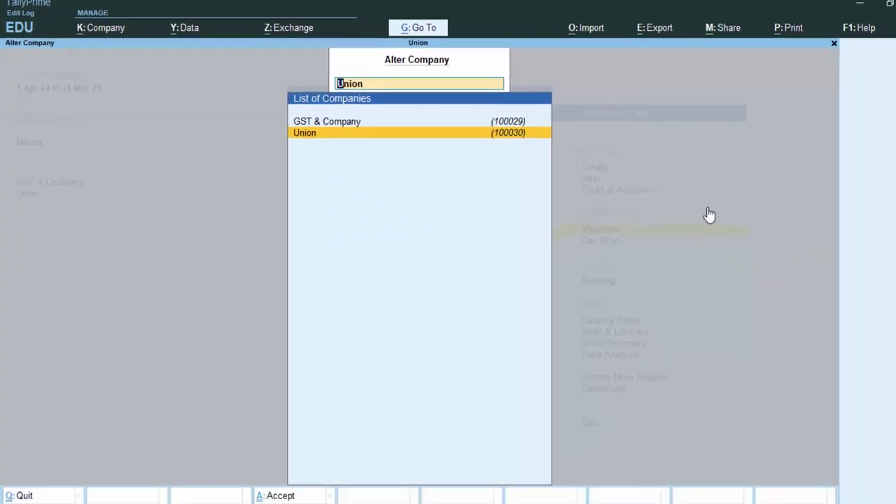
key("Escape")
key("Escape")
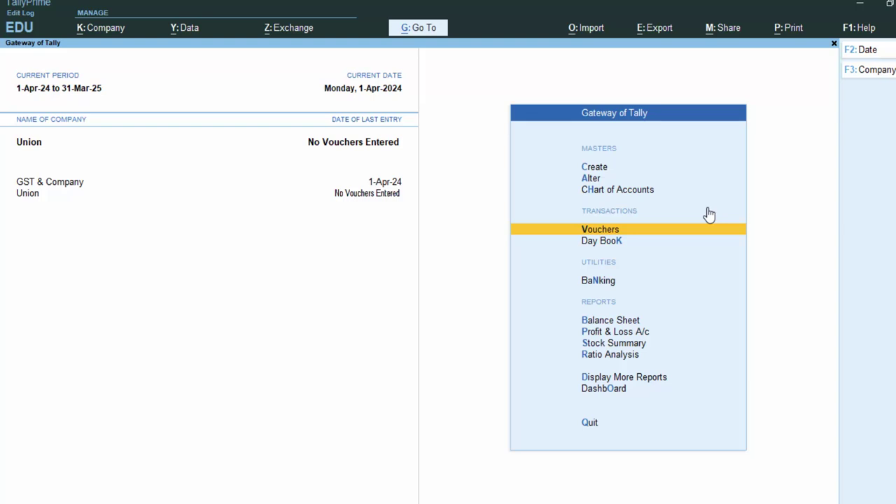
Start a purchase voucher for Union with supplier invoice number 464647 dated 1-Apr-24.
key("Return")
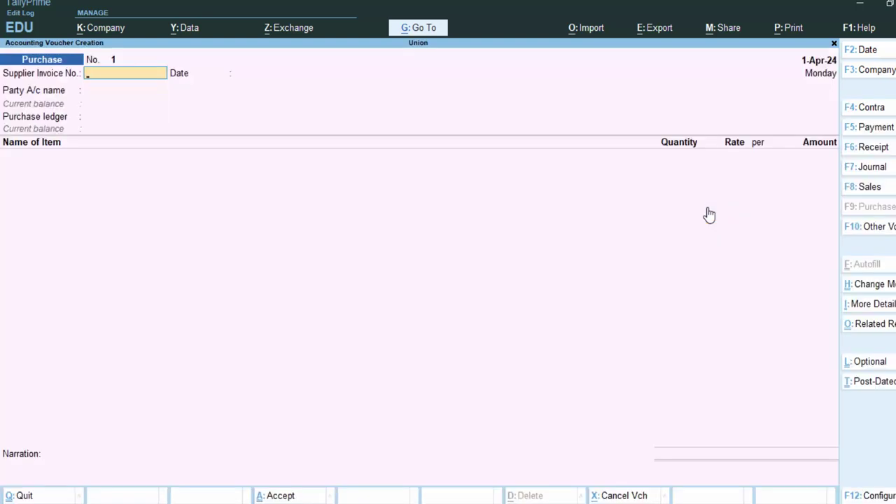
type("464647")
key("Return")
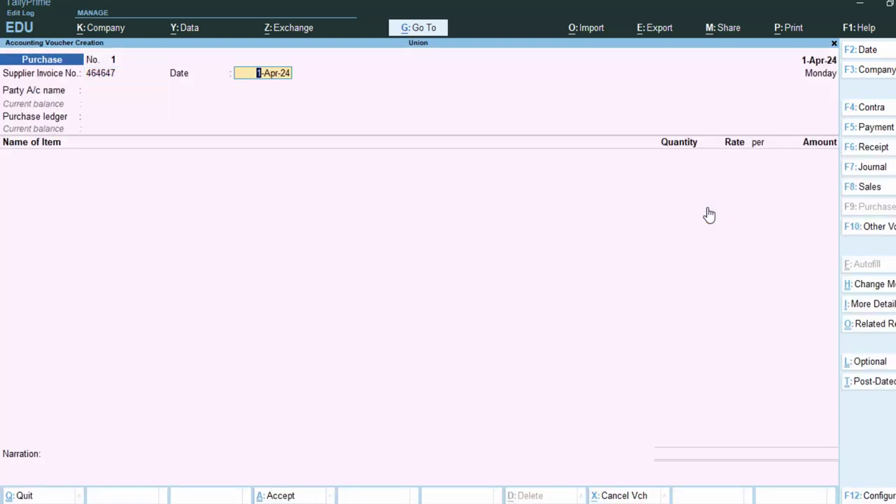
key("Return")
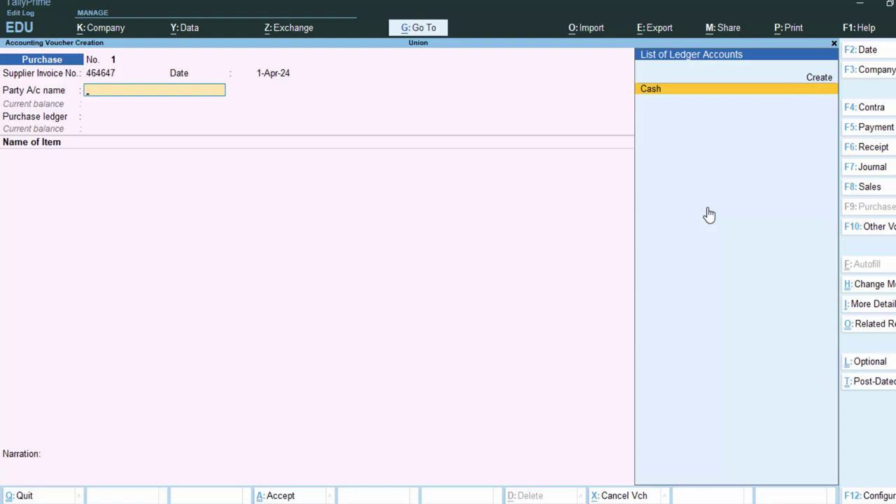
Create a party ledger named Supplier 4 under Sundry Creditors, with balances maintained bill-by-bill.
key("Up")
key("Return")
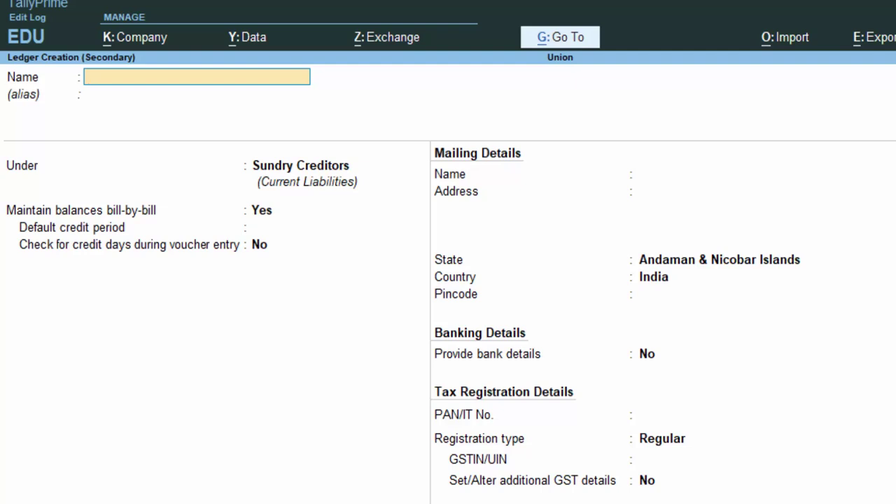
type("Supplier 4")
key("Return")
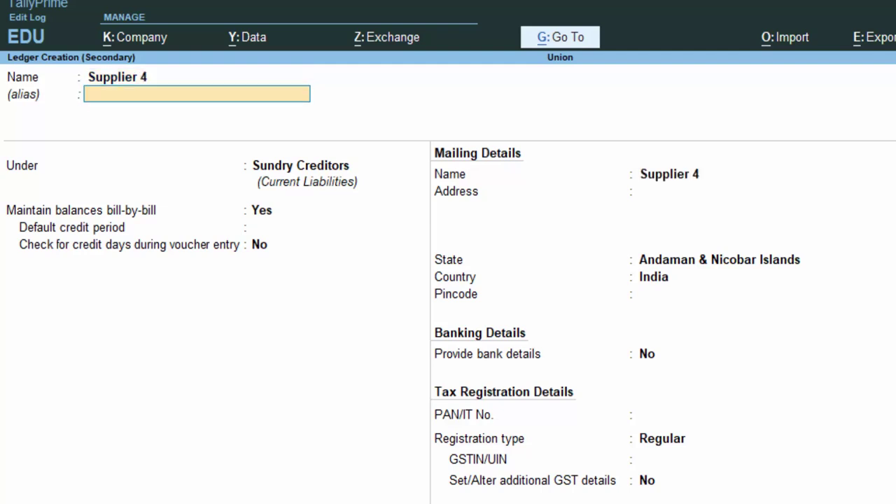
key("Return")
key("Return")
key("Return")
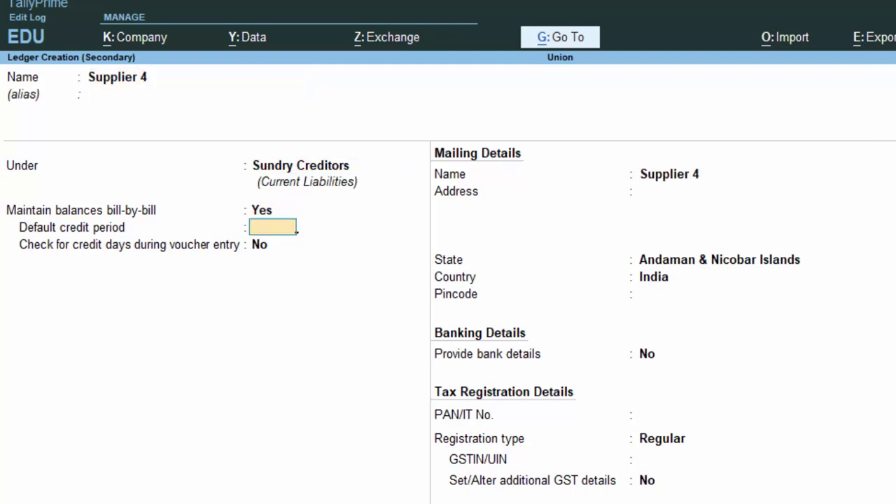
Keep Supplier 4 in Andaman & Nicobar Islands, India, with registration type Regular, leave the pincode, PAN and GSTIN blank, and save the ledger.
key("Return")
key("Return")
key("Return")
key("Return")
key("Return")
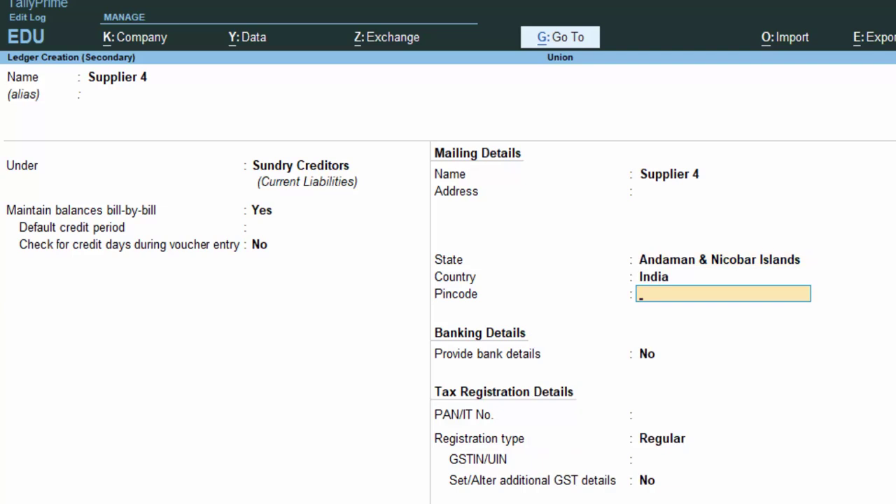
key("Return")
key("Return")
key("Return")
key("Return")
key("Return")
key("Return")
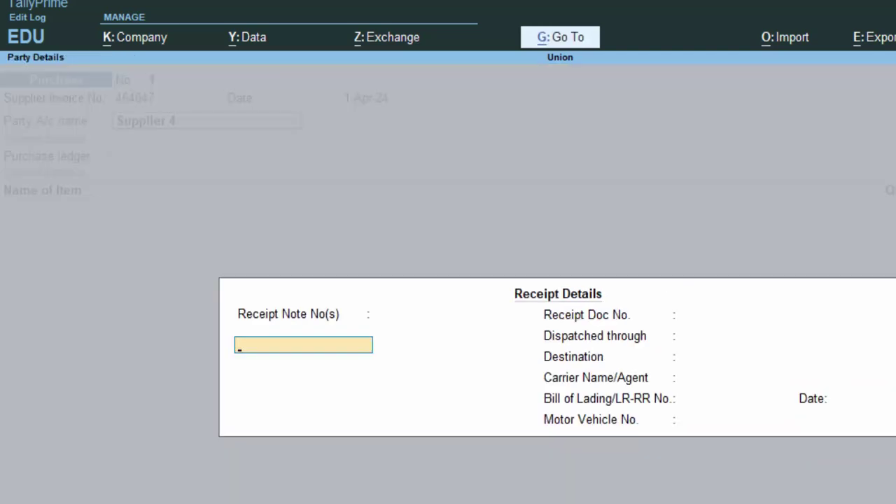
Leave all the receipt details of the purchase voucher blank.
key("Return")
key("Return")
key("Return")
key("Return")
key("Return")
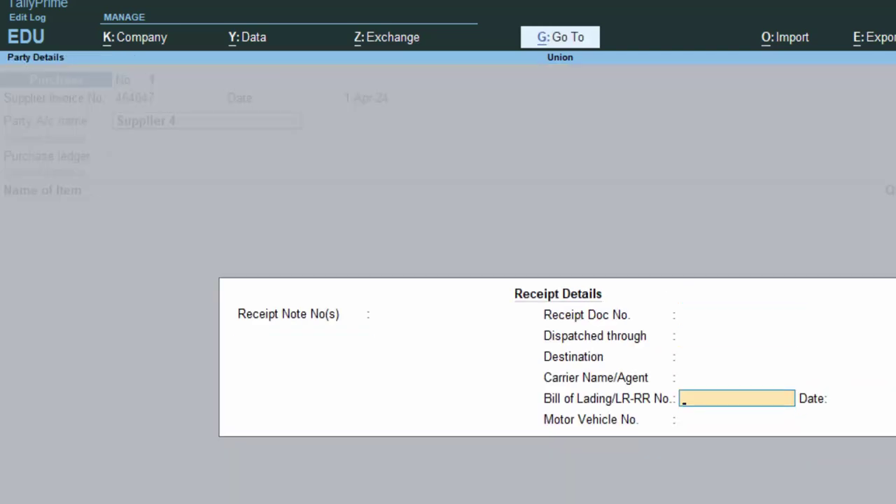
key("Return")
key("Return")
Accept the Supplier 4 party details with Andaman & Nicobar Islands as both the state and the place of supply.
key("Return")
key("Return")
key("Return")
key("Return")
key("Return")
key("Return")
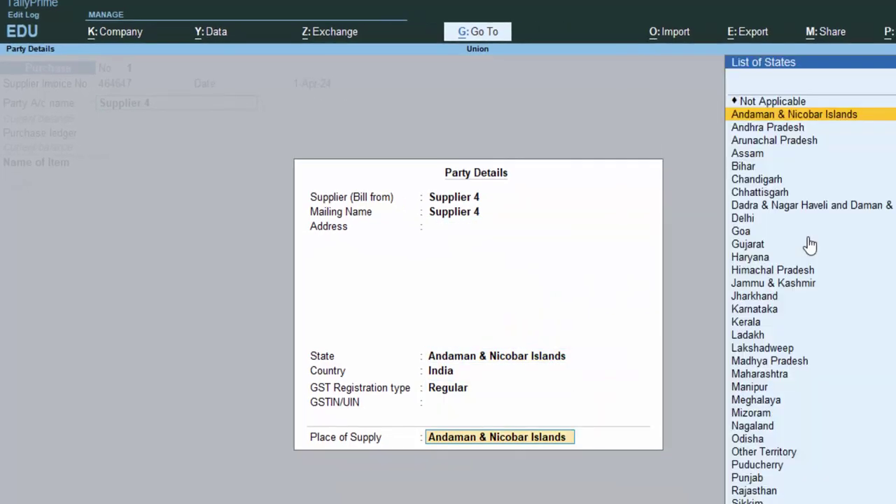
key("Return")
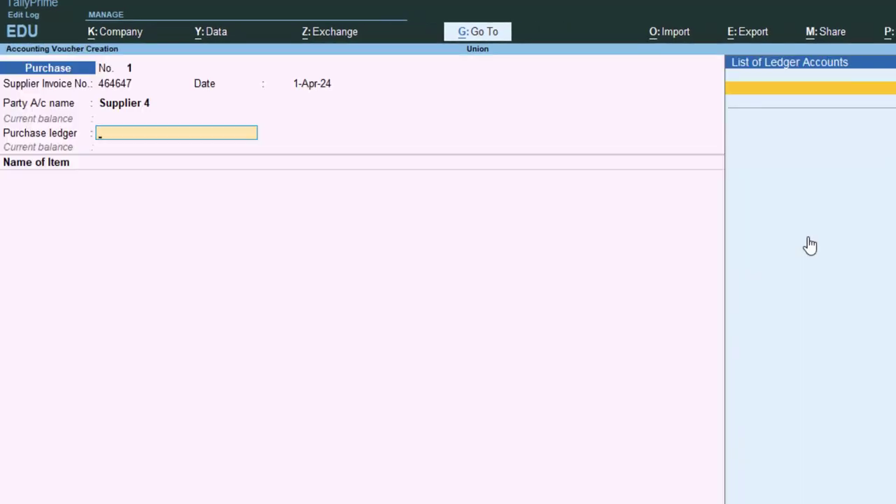
Create a ledger named Purchase A/c under the Purchase Accounts group for the voucher's purchase ledger.
key("alt+c")
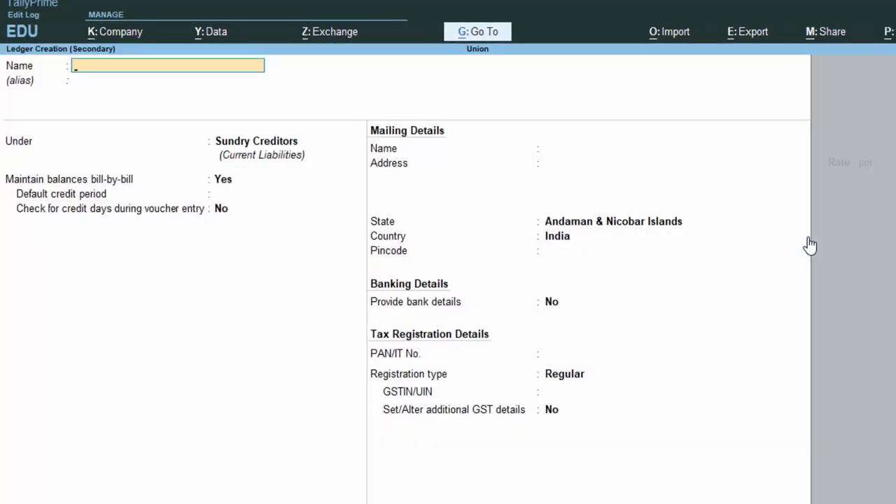
type("Purchase a/c")
key("Return")
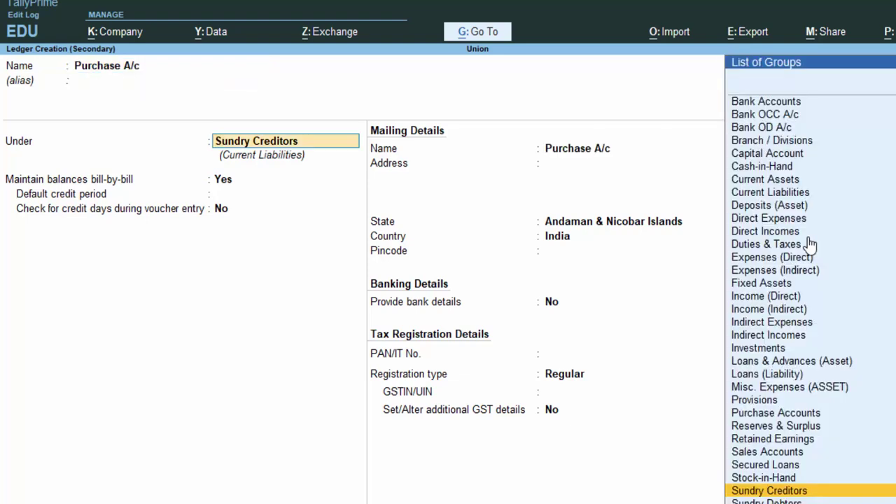
type("P")
key("Down")
key("Return")
Keep the ledger type and assessable value inclusion Not Applicable and bank details at No, leave PAN blank, and save Purchase A/c.
key("Return")
key("Return")
key("Return")
key("Return")
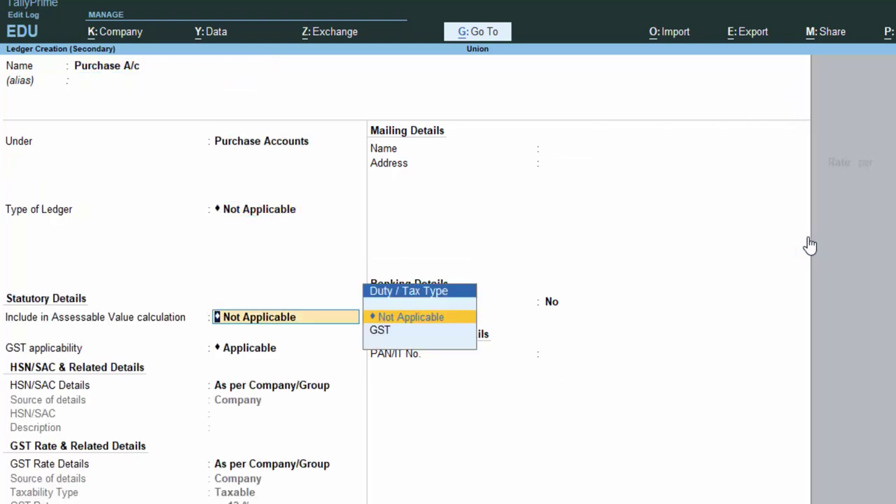
key("Return")
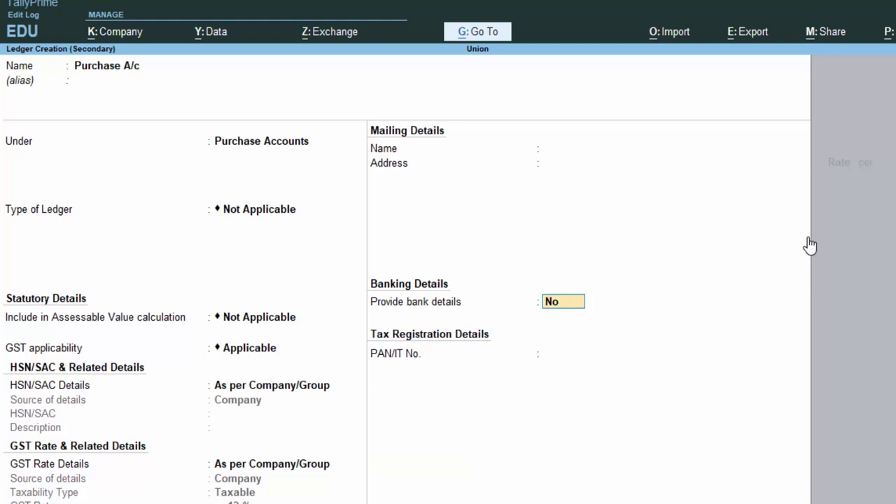
key("Return")
key("Return")
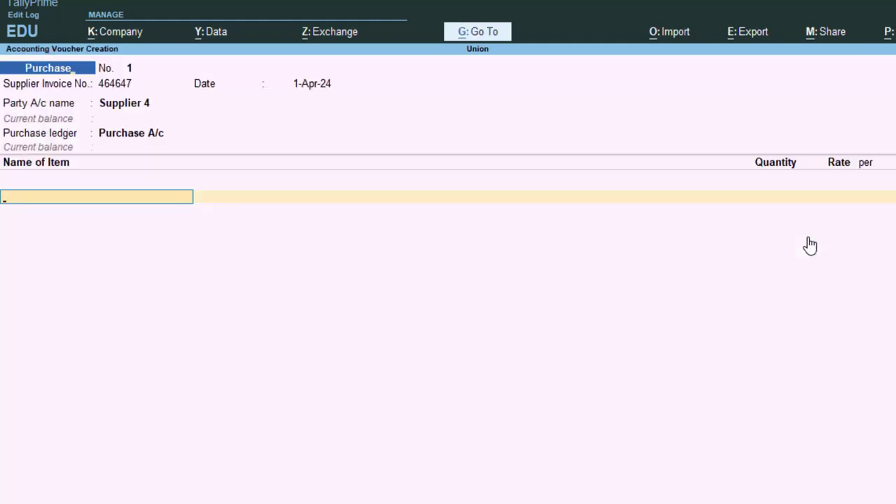
Create a stock item named Mustered Oil under Primary, leaving its alias blank.
key("alt+c")
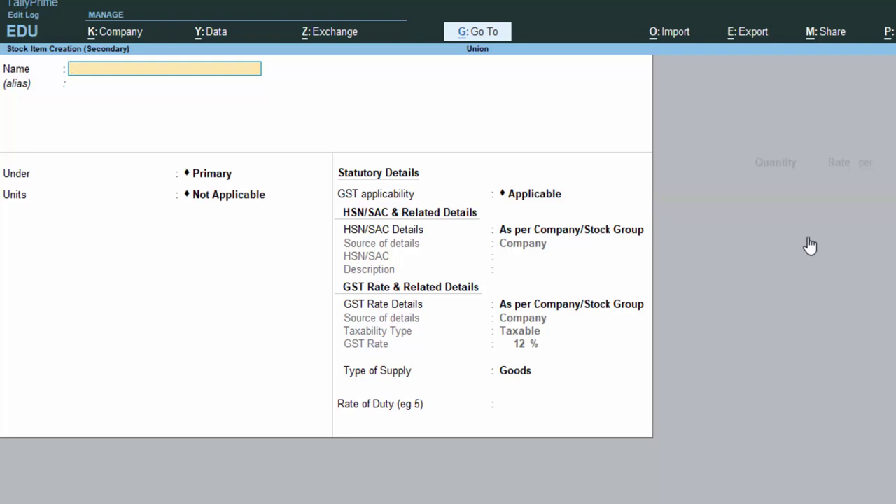
type("Mustered Oil")
key("Return")
key("Return")
key("Return")
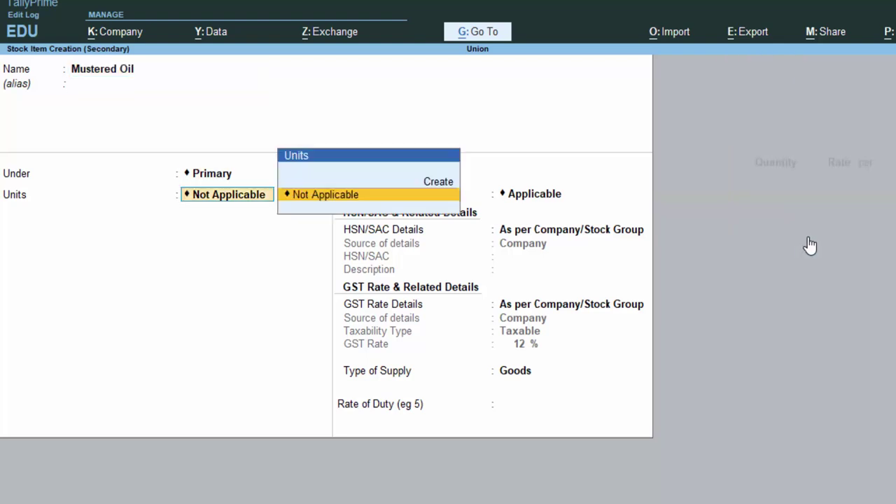
Create a simple unit ltr, formally named Litre, with UQC LTR-LITRES and 3 decimal places for Mustered Oil.
key("alt+c")
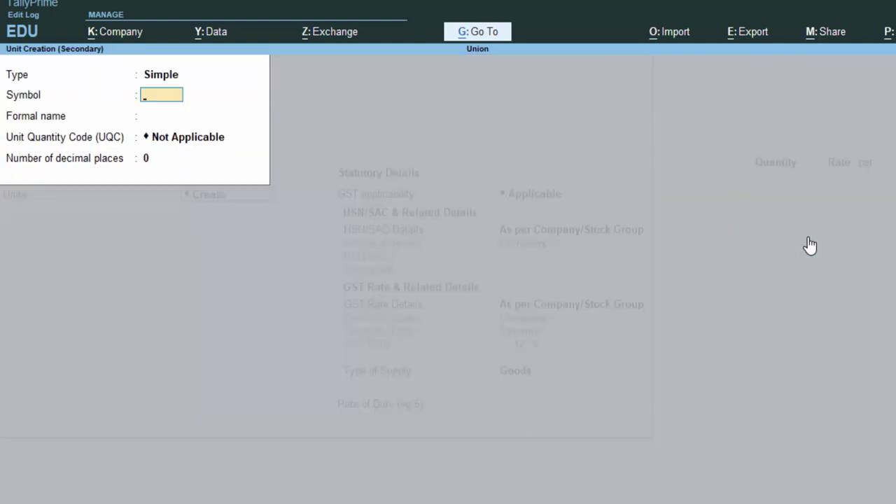
type("ltr")
key("Return")
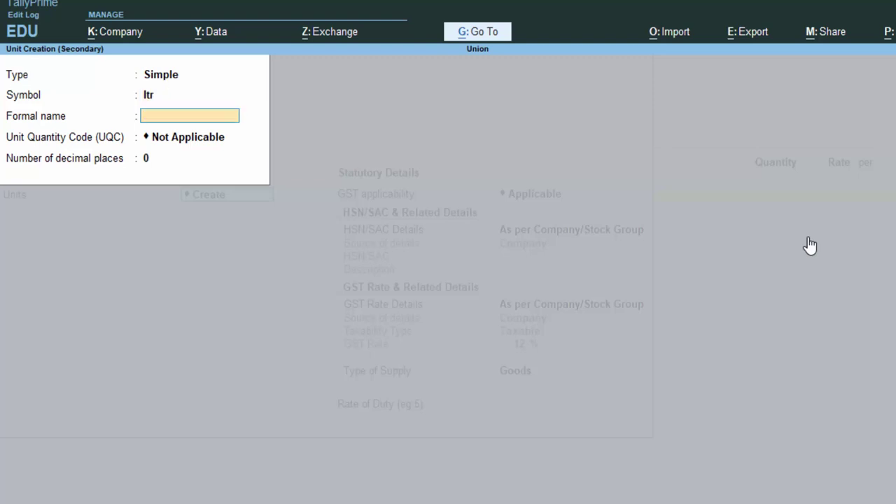
type("Litre")
key("Return")
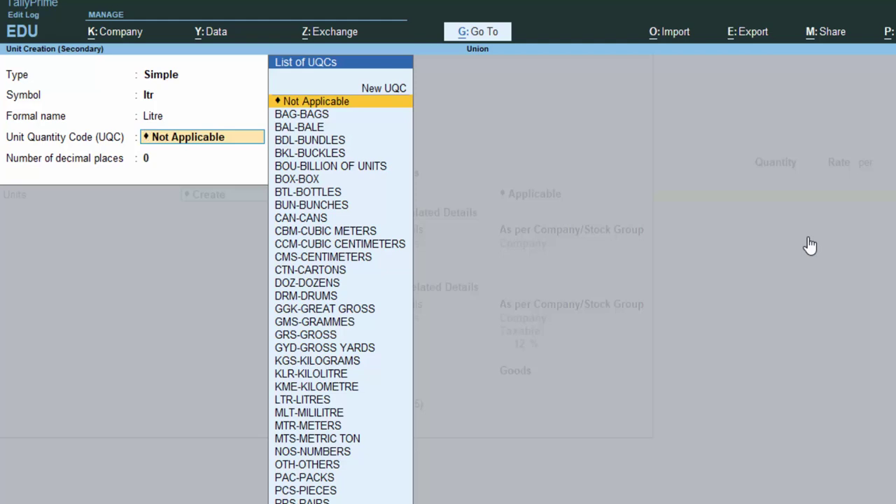
type("l")
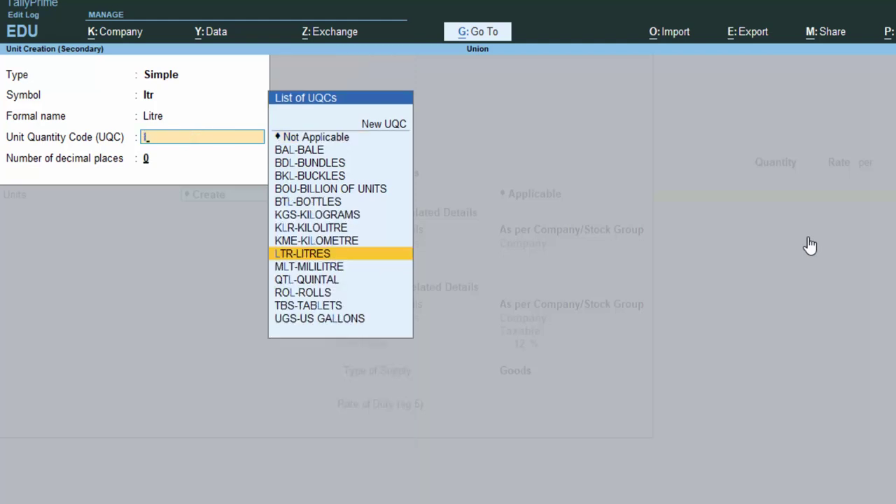
key("Return")
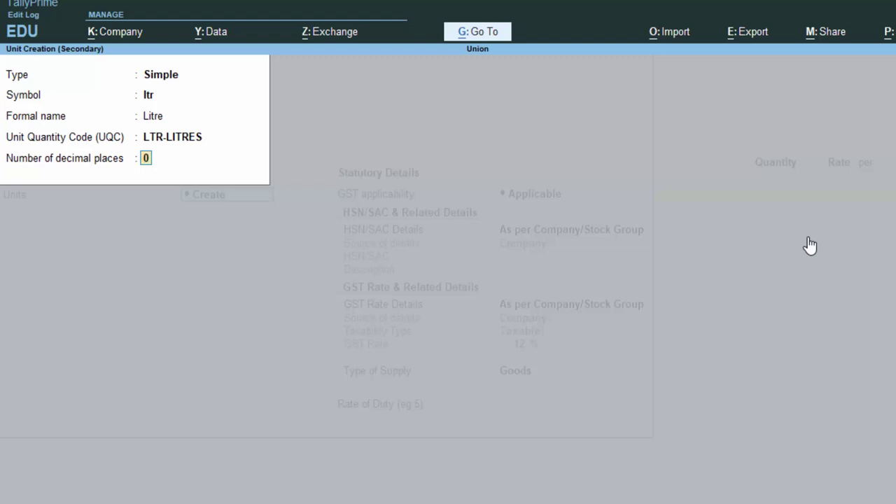
type("3")
key("Return")
key("Return")
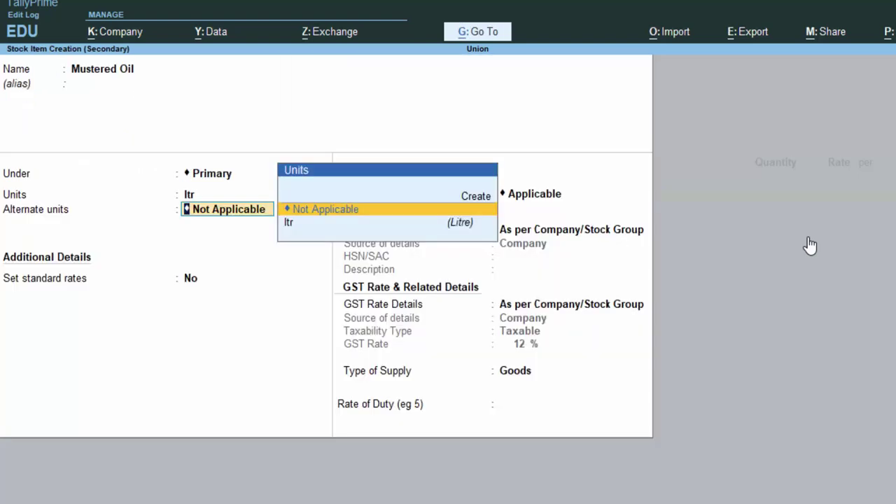
Keep alternate units Not Applicable, standard rates No and the company GST details, leave the rate of duty blank, and save Mustered Oil.
key("Return")
key("Return")
key("Return")
key("Return")
key("Return")
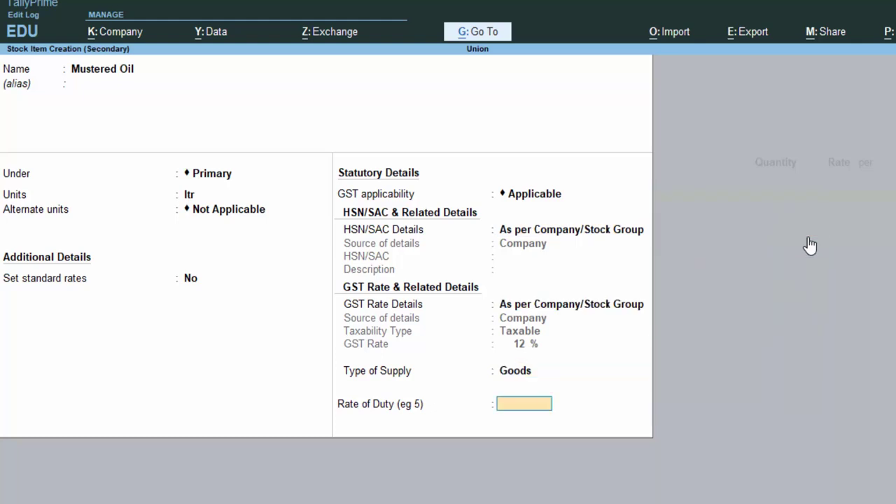
key("Return")
key("Return")
key("Return")
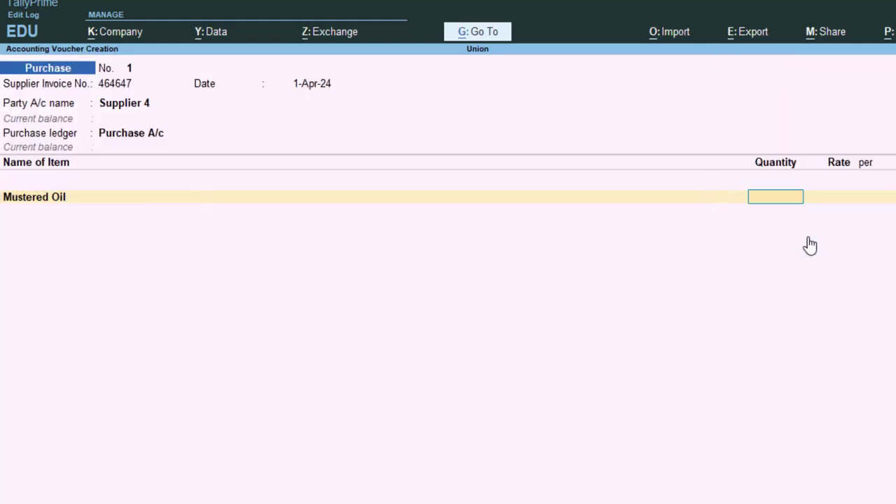
Enter a quantity of 700 ltr at a rate of 120 per ltr for Mustered Oil and finish the item list.
type("700")
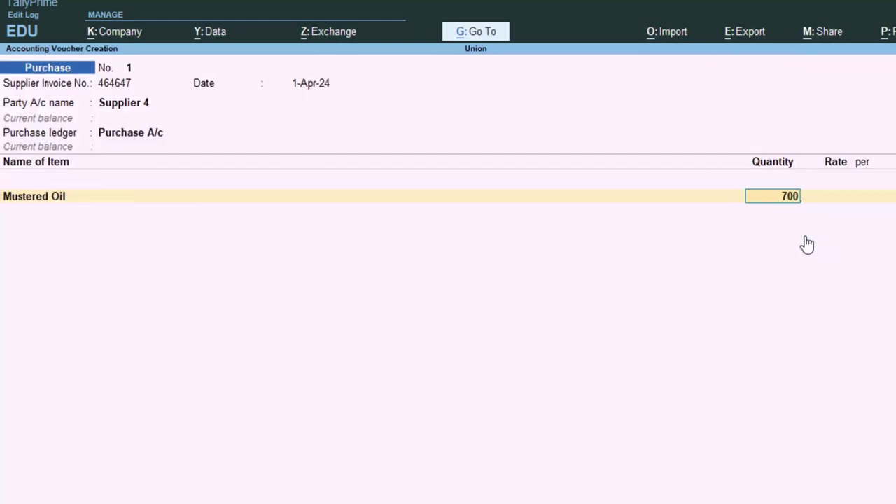
key("Return")
type("12")
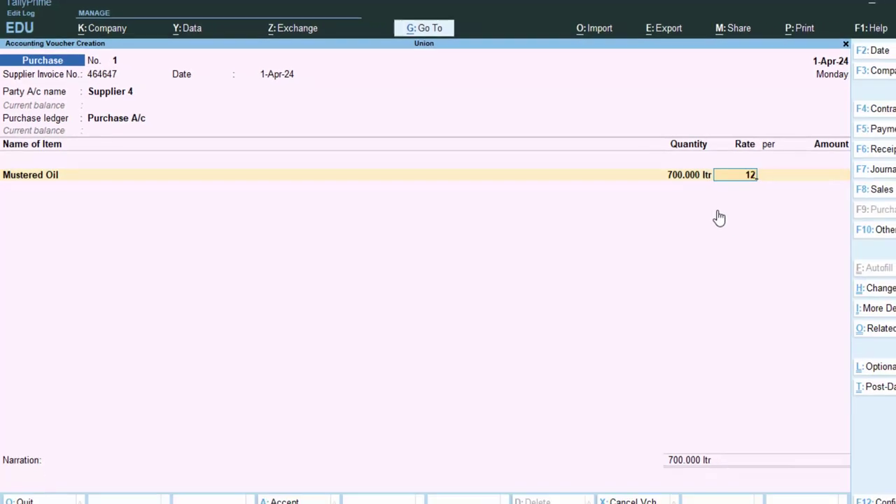
type("0")
key("Return")
key("Return")
key("Return")
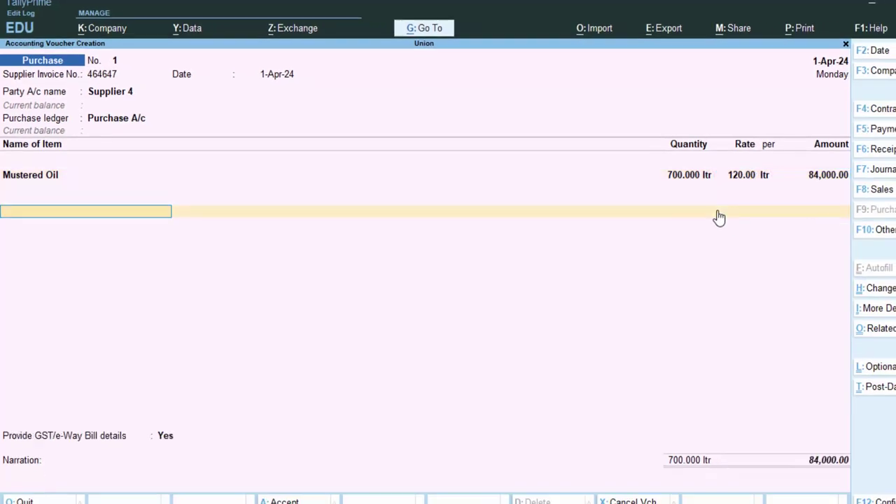
Start a new tax ledger from the voucher, named Cgst and placed under Duties & Taxes.
type("C")
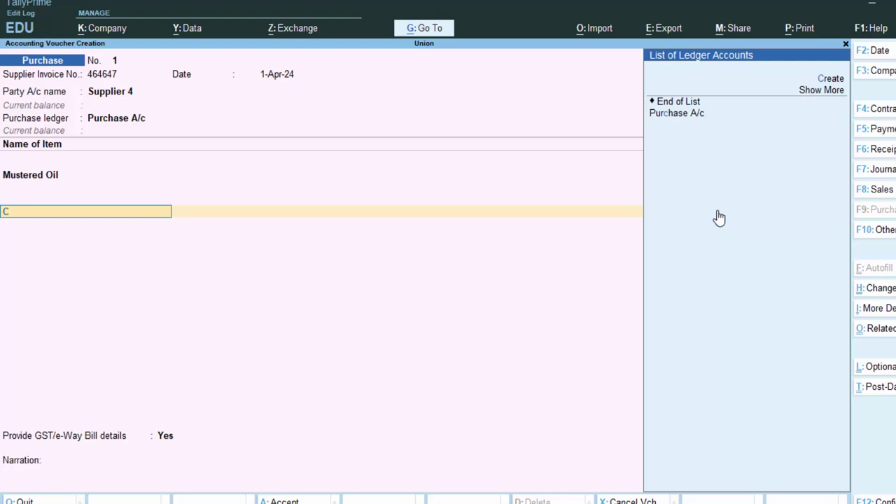
key("alt+c")
type("Cgst")
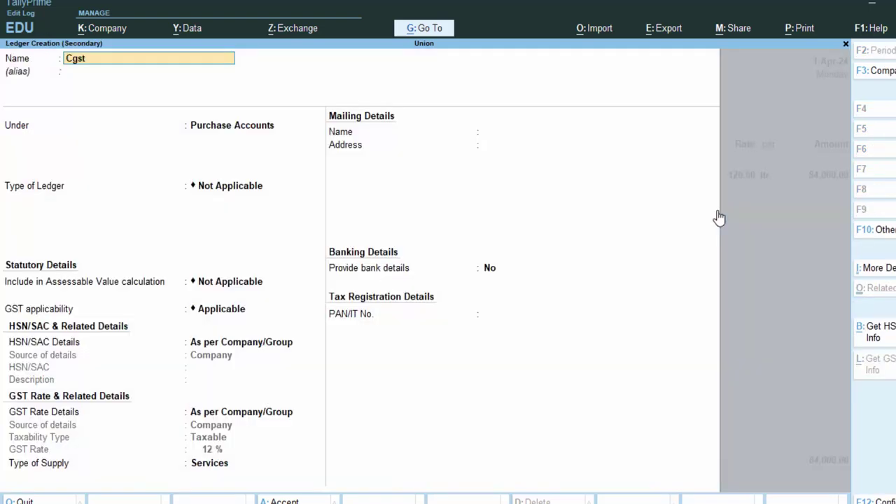
key("Return")
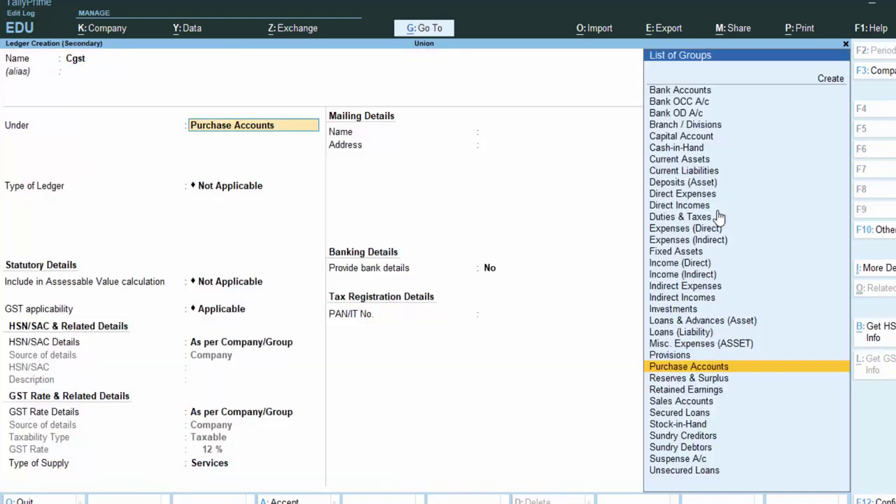
type("D")
key("Down")
key("Down")
key("Down")
key("Down")
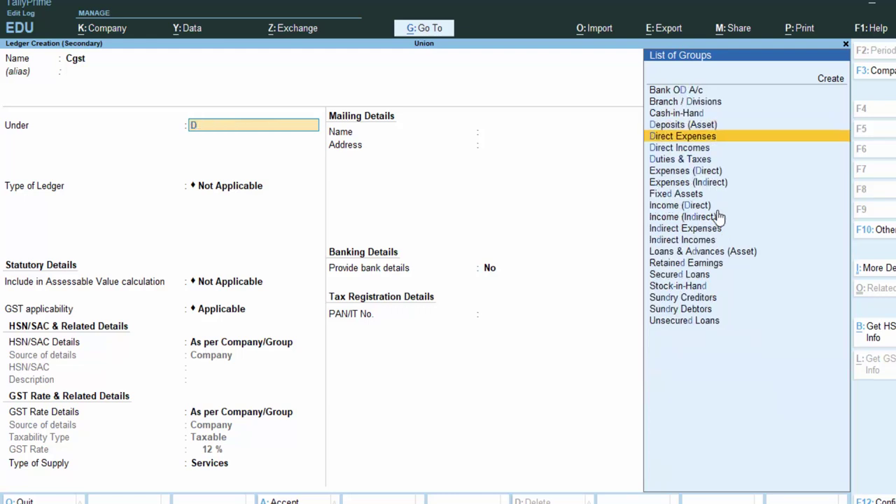
key("Return")
Set the Cgst ledger's duty type to GST and tax type to CGST, keeping the calculation percentage at 0 %.
key("Up")
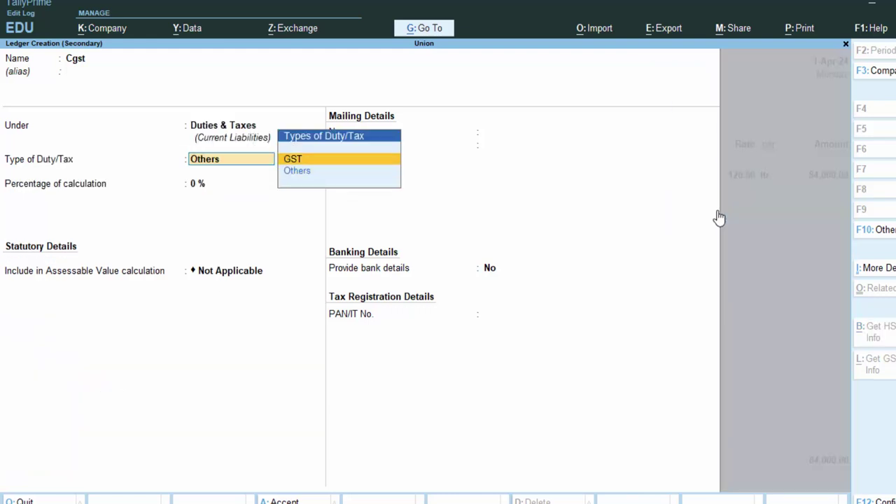
key("Return")
key("Down")
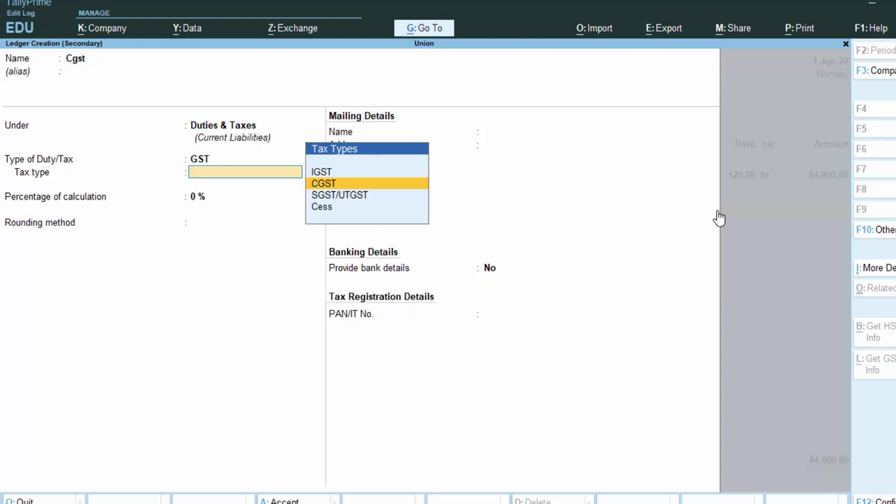
key("Return")
key("Return")
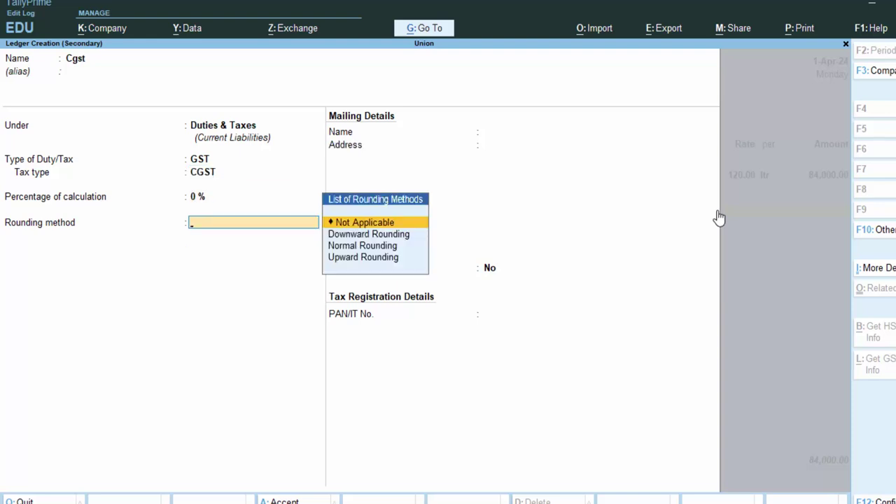
Set Normal Rounding with limit 0, save the Cgst ledger, and accept its calculated amount in the voucher.
key("Down")
key("Down")
key("Return")
key("Return")
key("Return")
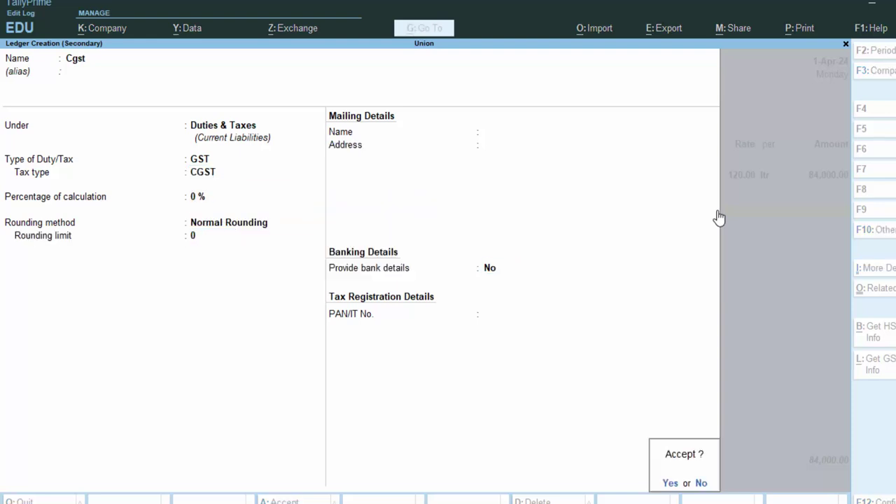
key("Return")
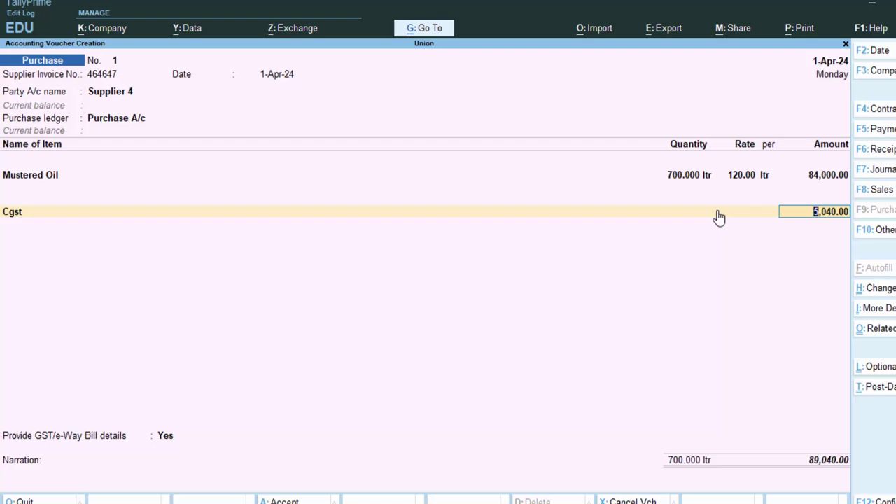
key("Return")
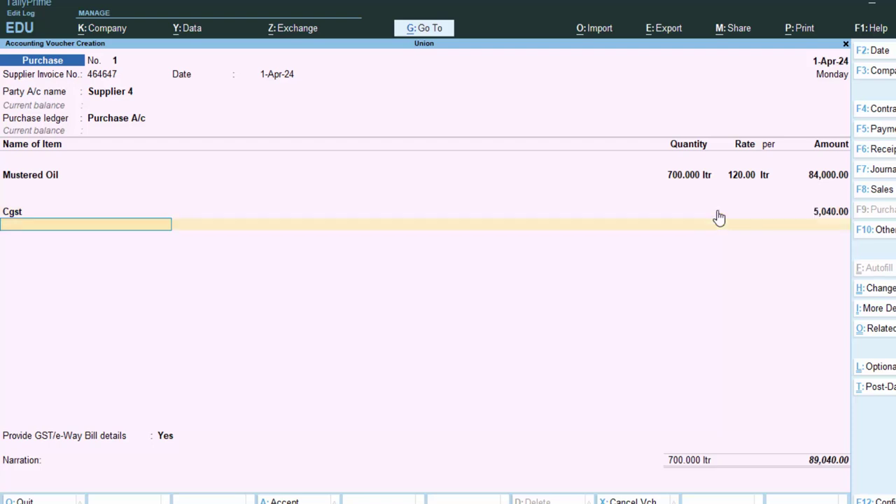
Start a second tax ledger named Sgst under Duties & Taxes with GST as its duty type.
key("alt+c")
type("Sg")
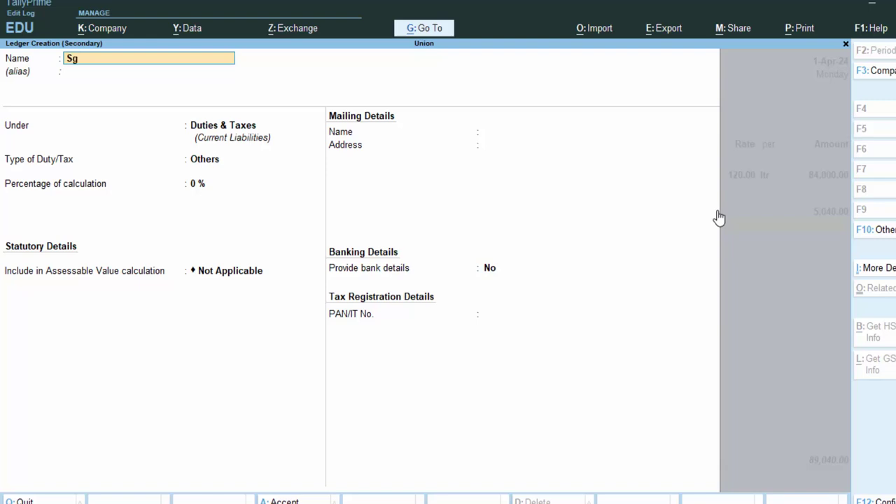
type("st")
key("Return")
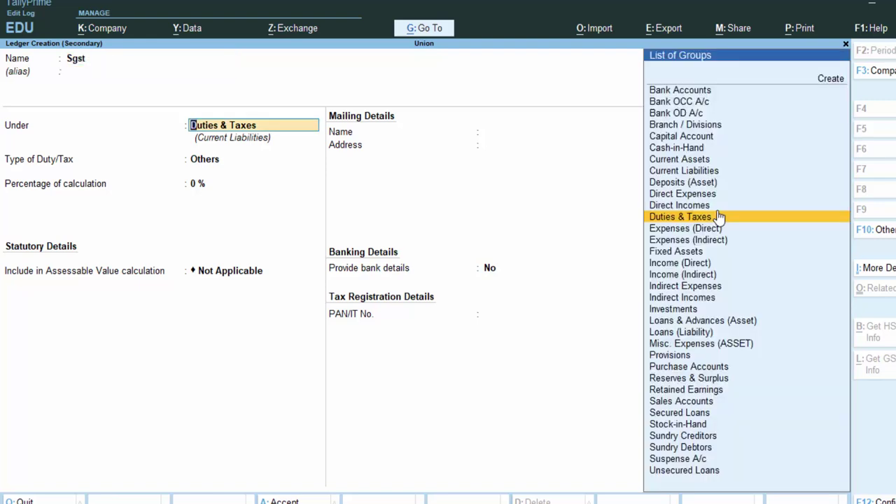
key("Return")
key("Up")
key("Return")
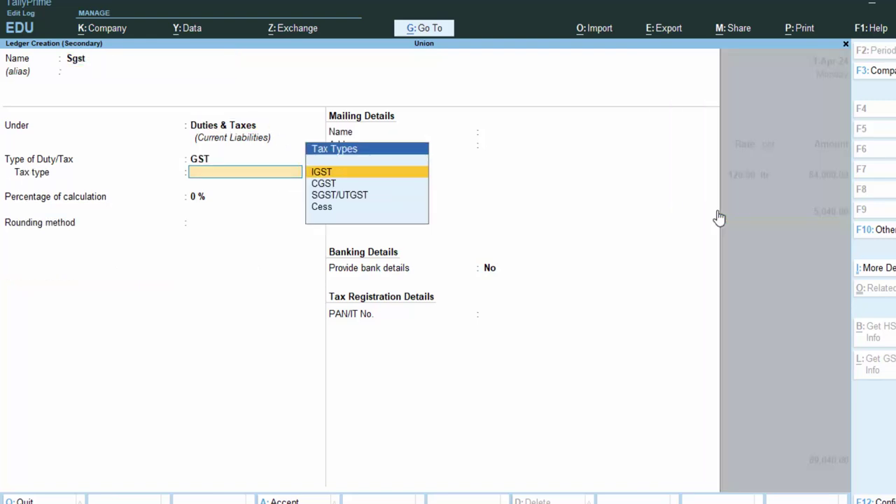
Set the ledger's tax type to SGST/UTGST, keep the percentage at 0 %, and choose Normal Rounding.
key("Down")
key("Down")
key("Return")
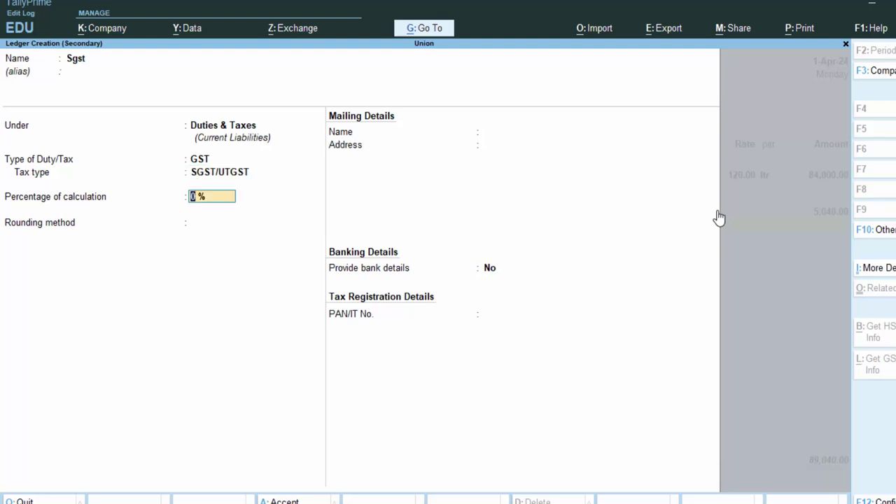
key("Return")
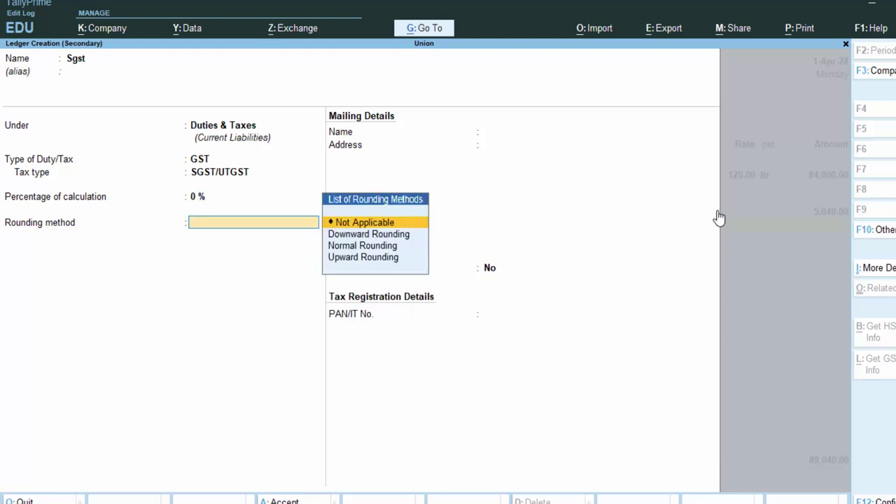
key("Down")
key("Down")
key("Return")
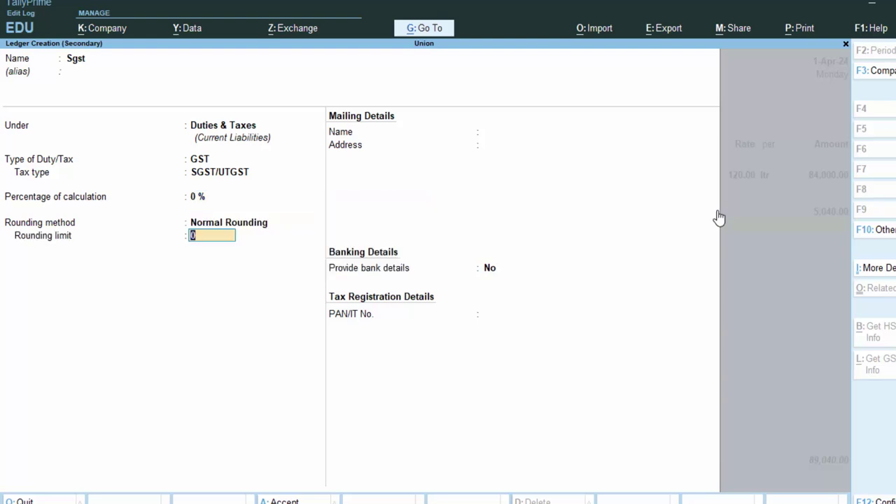
Rename the new ledger as Utgst, keeping Duties & Taxes, GST, SGST/UTGST and 0 %.
left_click(77, 63)
type("U")
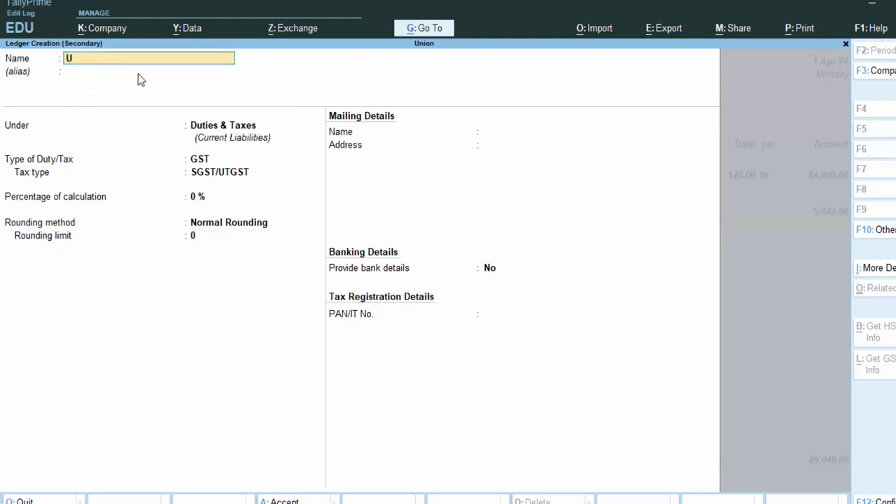
type("tgst")
key("Return")
key("Return")
key("Return")
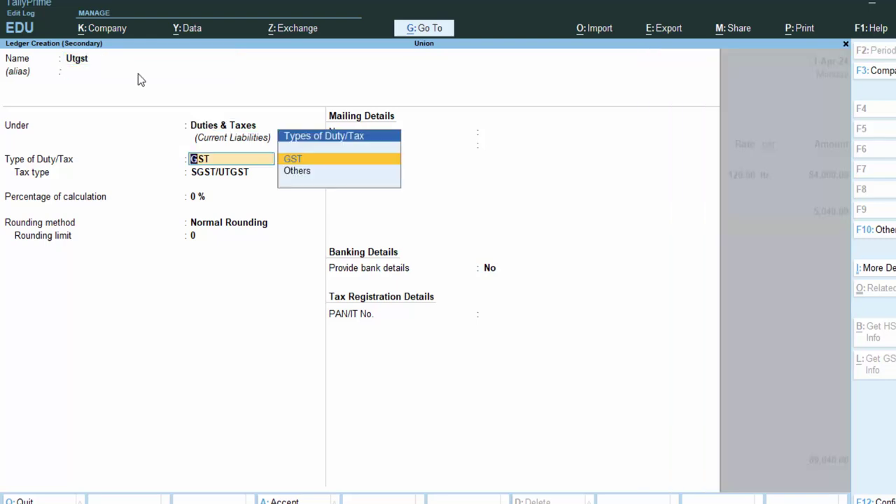
key("Return")
key("Return")
key("Return")
key("Return")
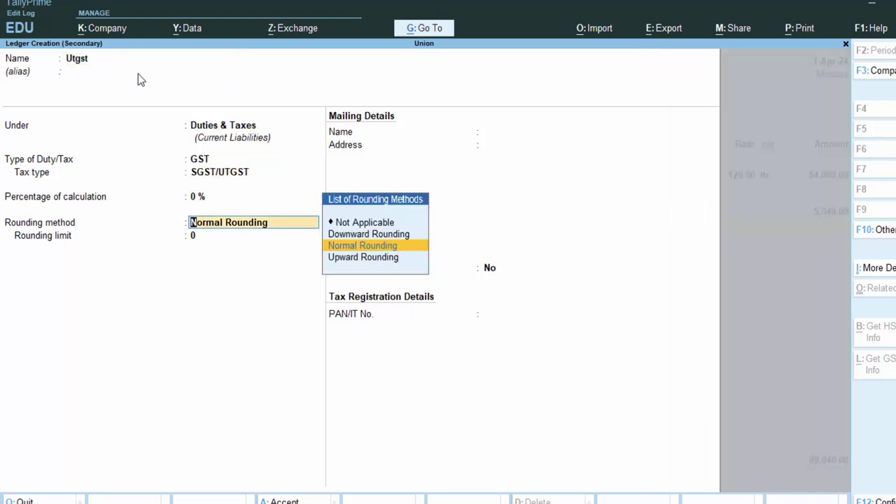
Save the Utgst ledger with Normal Rounding for use in the voucher, and save the purchase voucher.
key("Return")
key("Return")
key("Return")
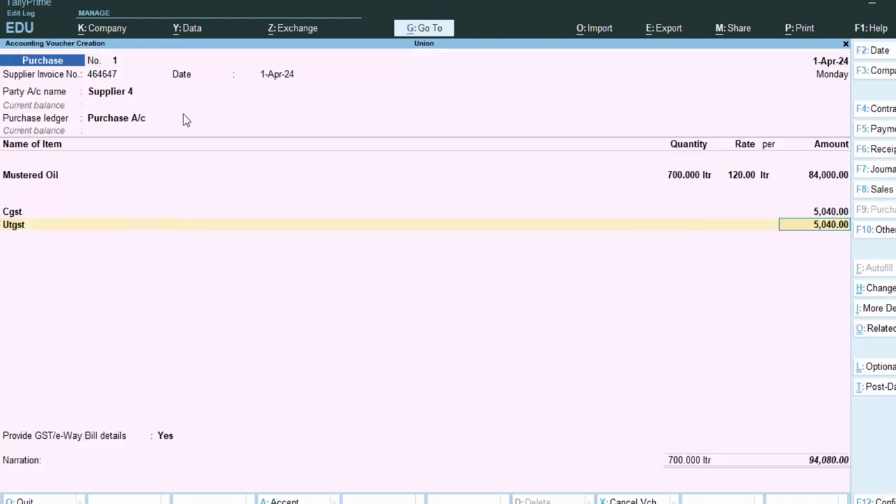
key("ctrl")
key("ctrl+a")
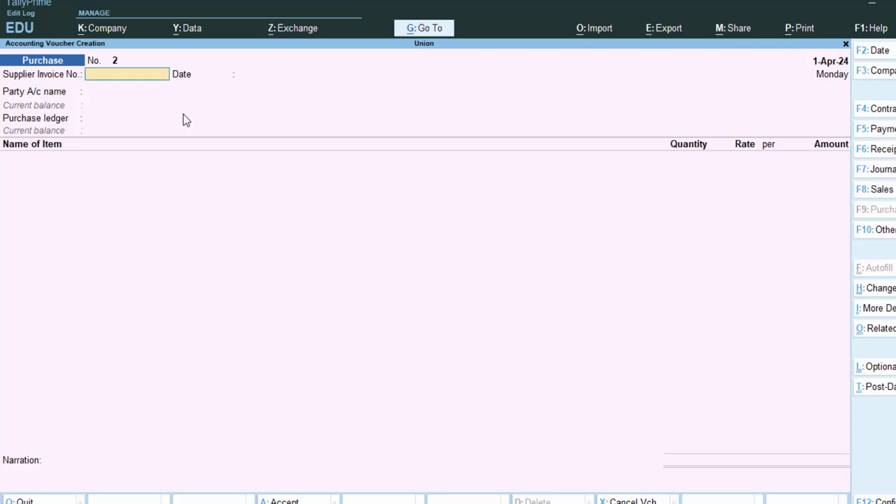